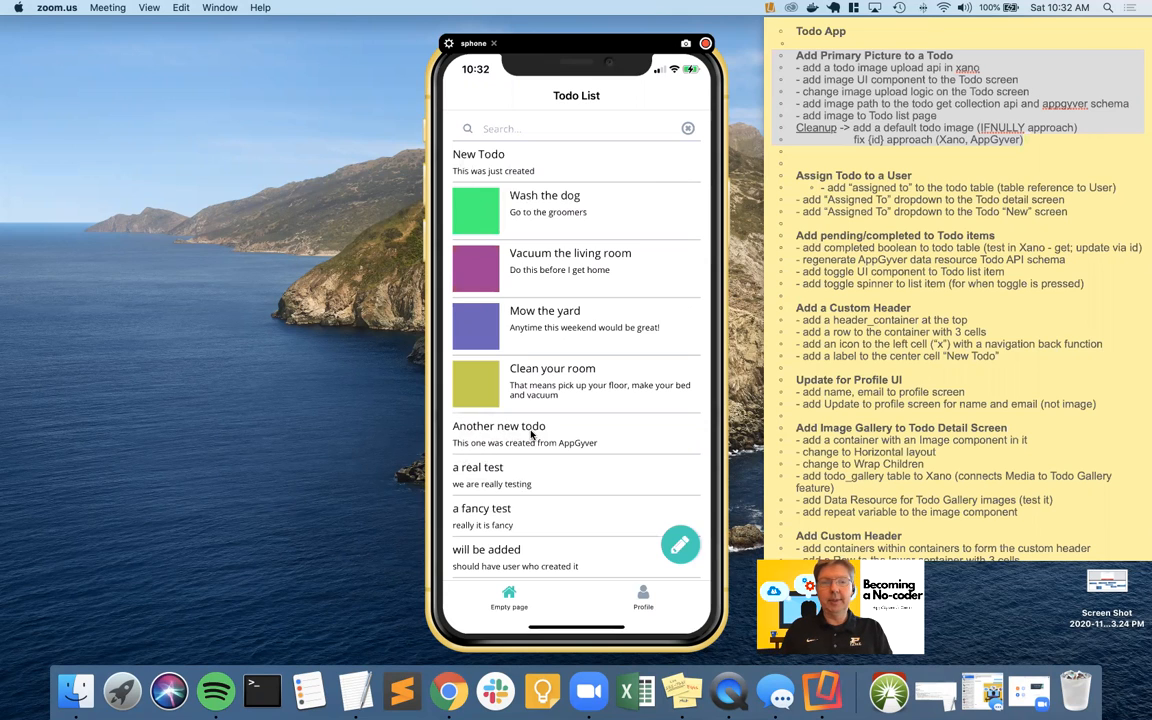
Switch from the Zoom Todo List preview to the AppGyver builder desktop
key("ctrl+Left")
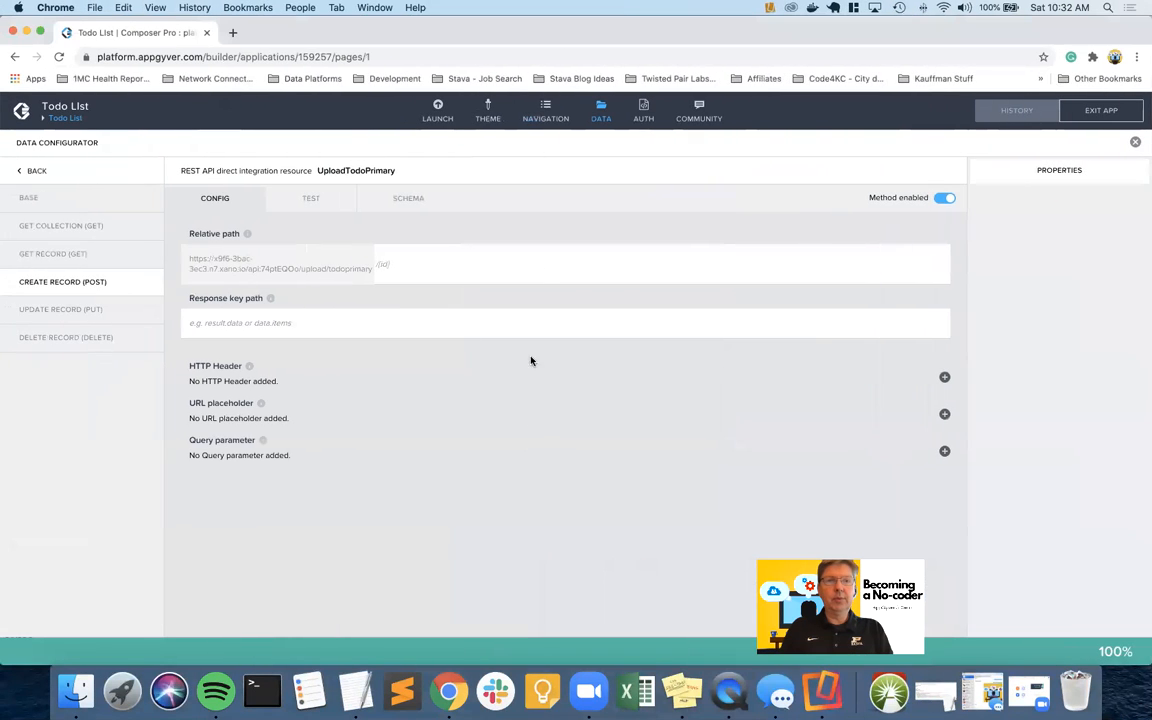
Close the UploadTodoPrimary data configurator and show the Todo List's app variables
left_click(601, 116)
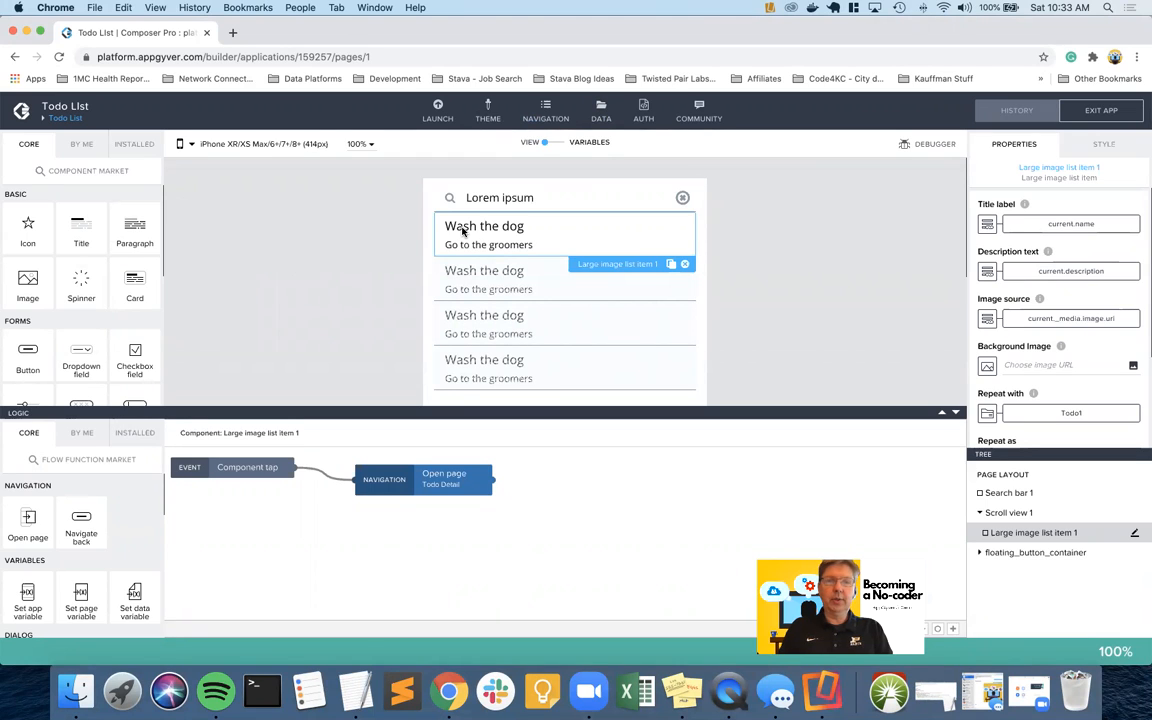
left_click(601, 116)
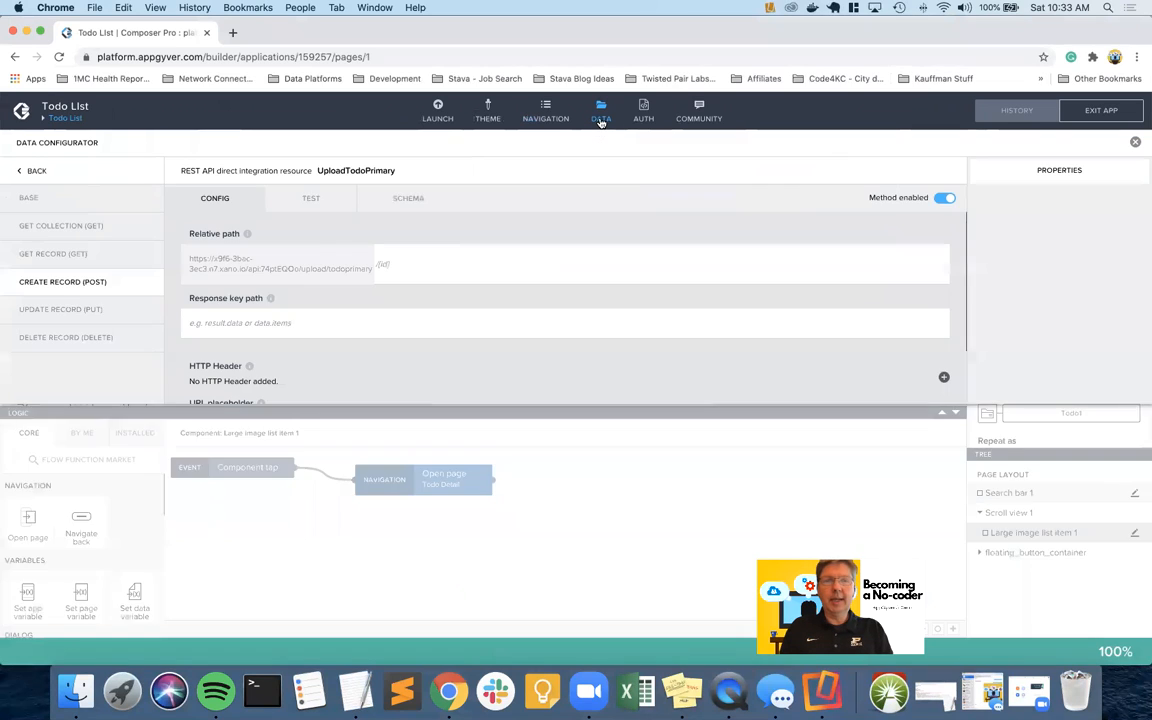
left_click(604, 122)
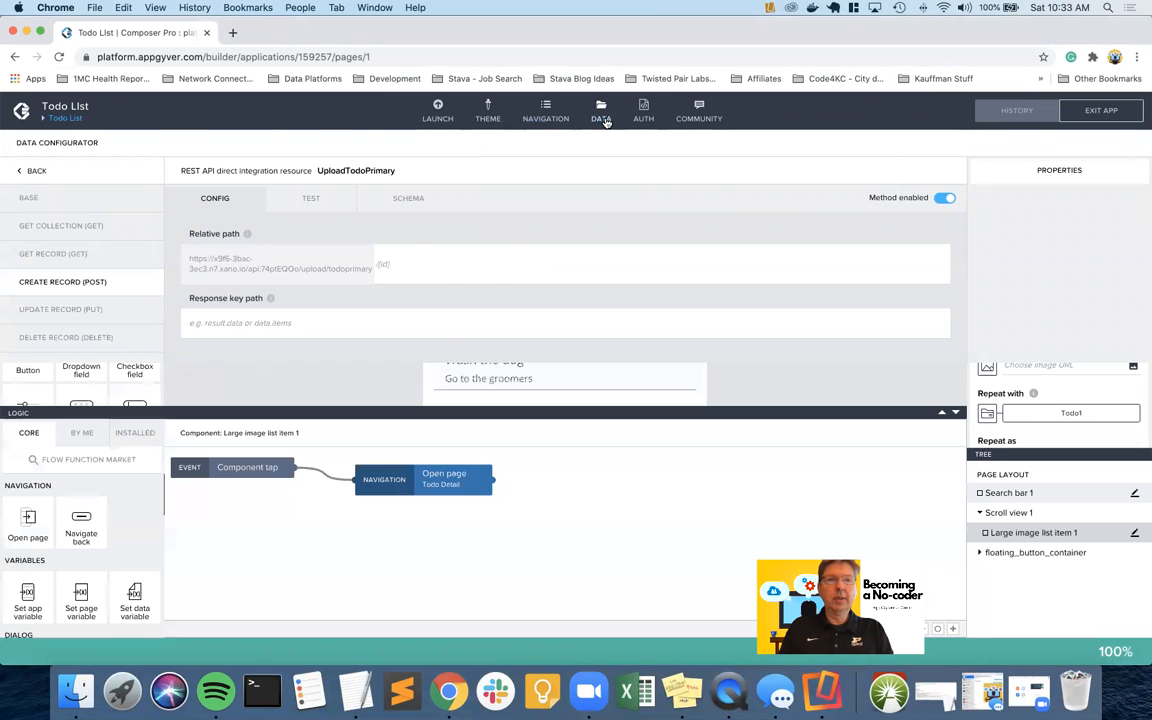
left_click(560, 143)
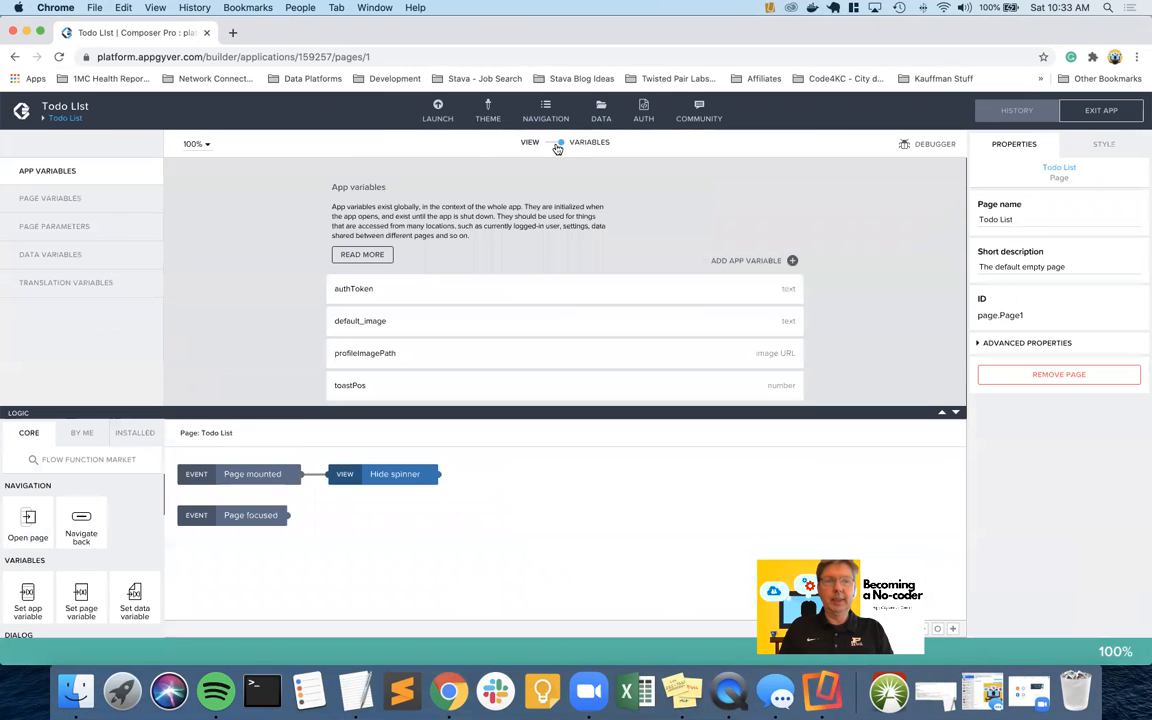
Remove the existing default_image app variable and save the app
left_click(535, 320)
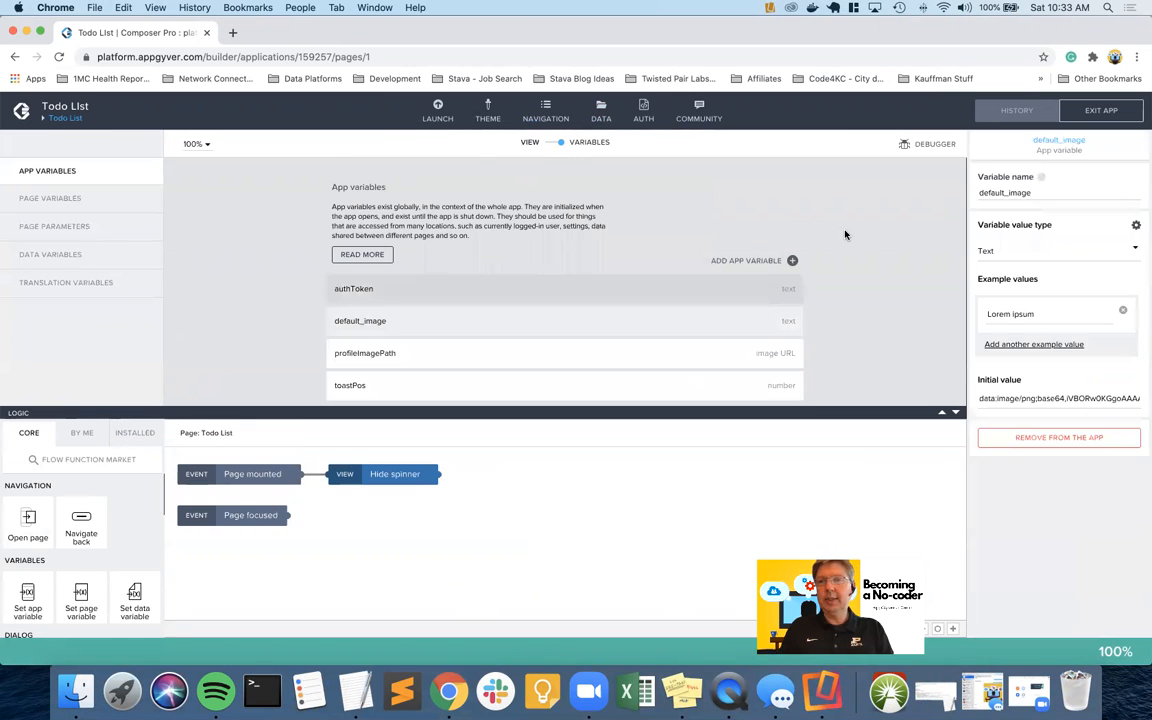
left_click(1034, 438)
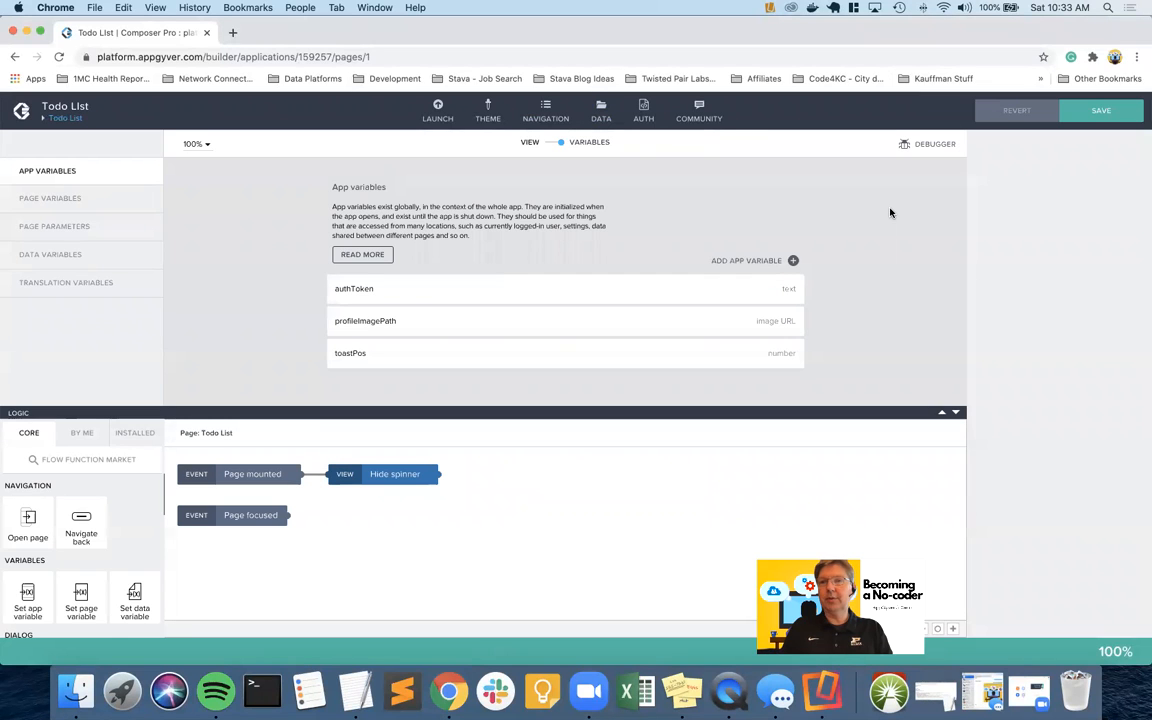
left_click(1100, 110)
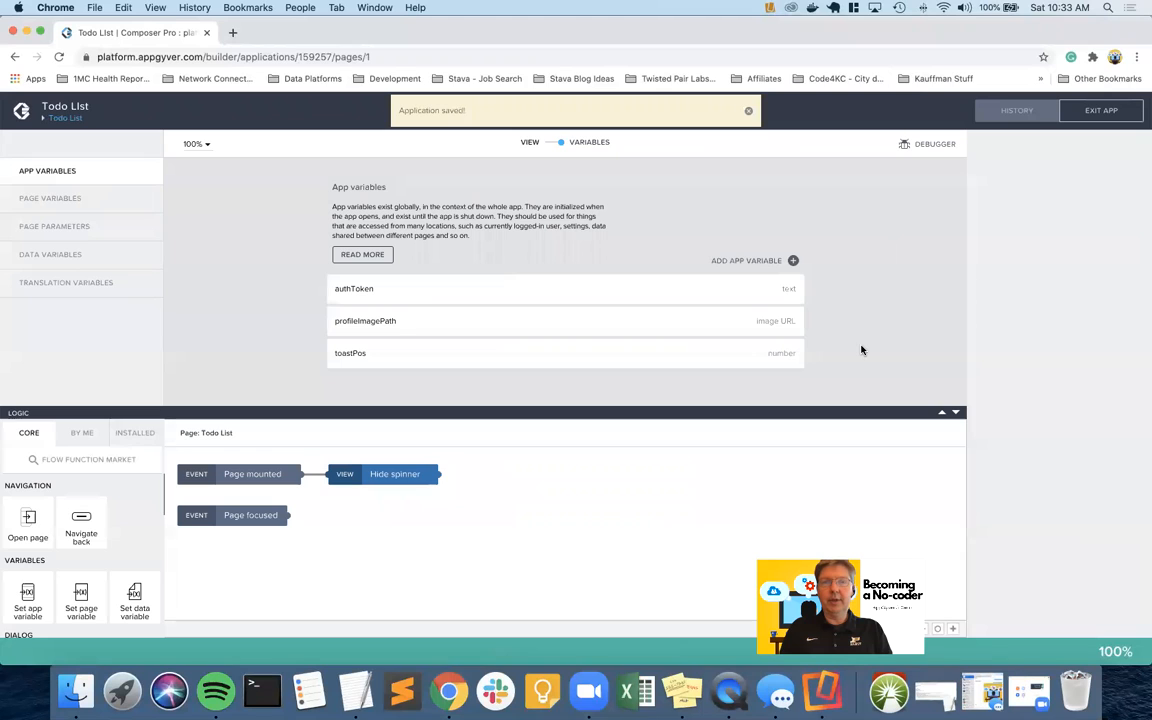
Add a new app variable named default_image with no initial value
left_click(549, 145)
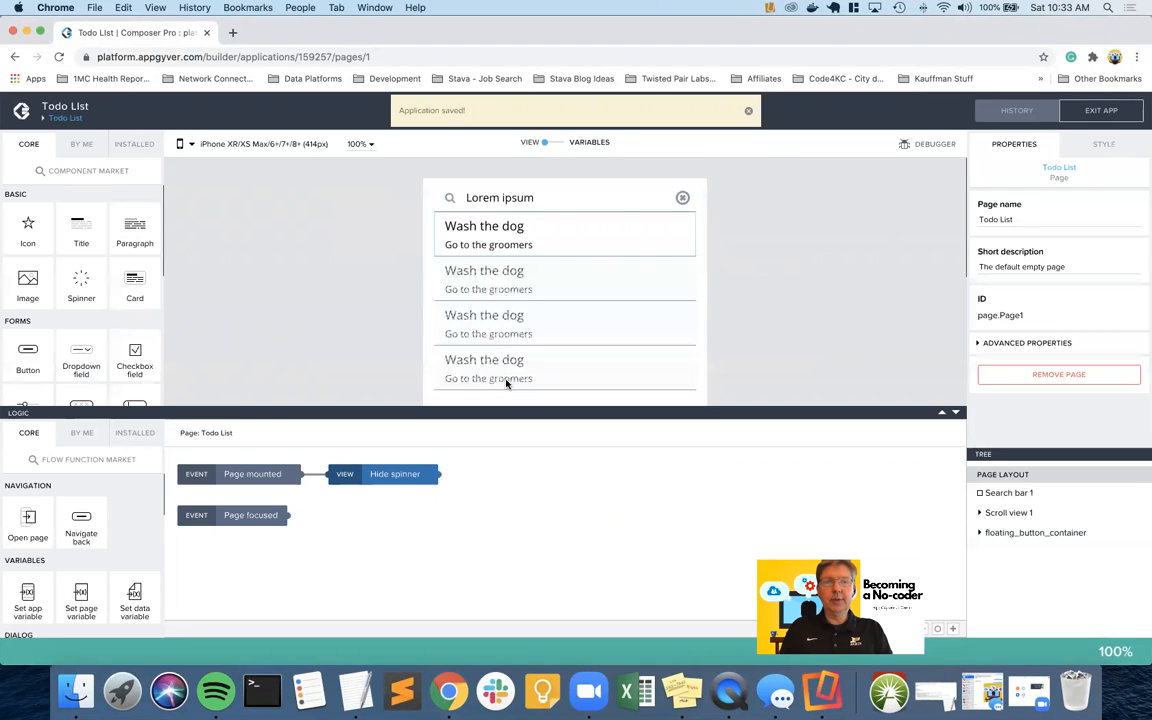
left_click(558, 145)
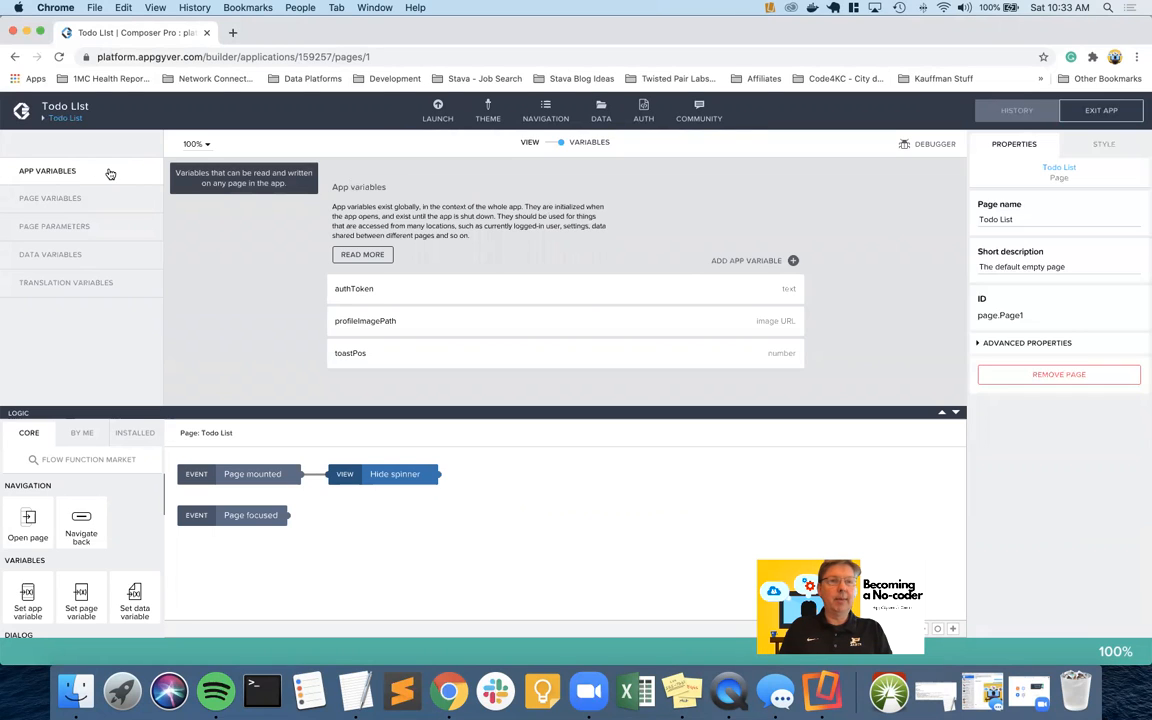
left_click(792, 260)
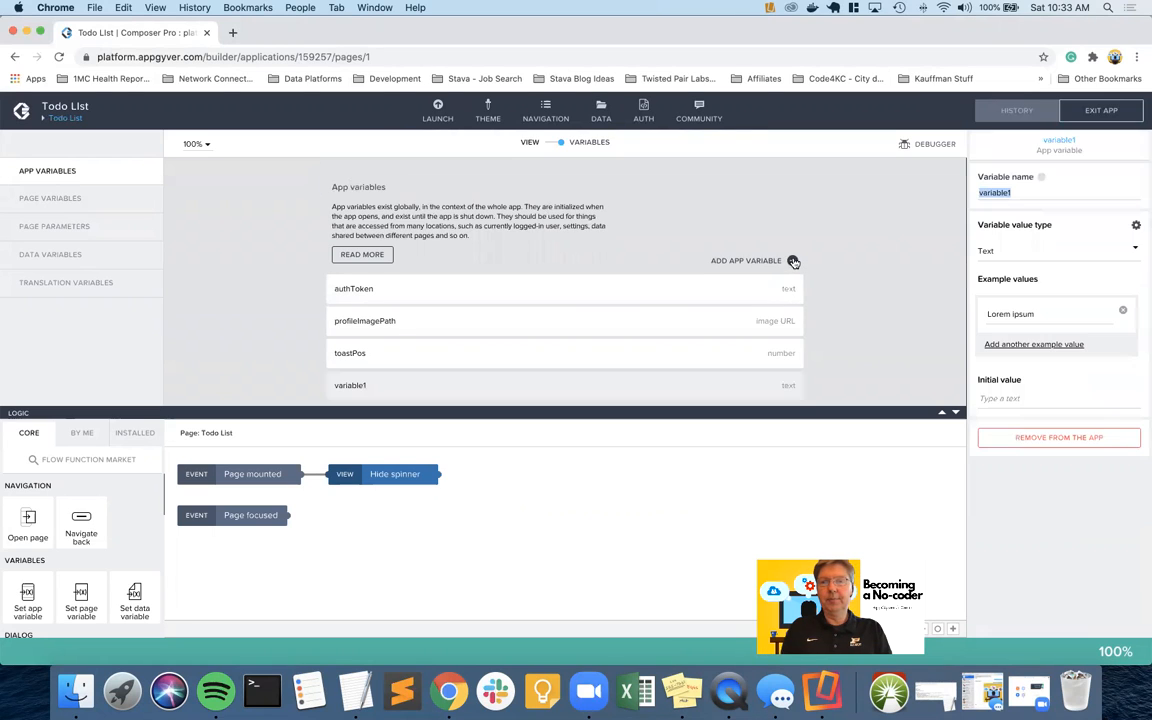
type("default_image")
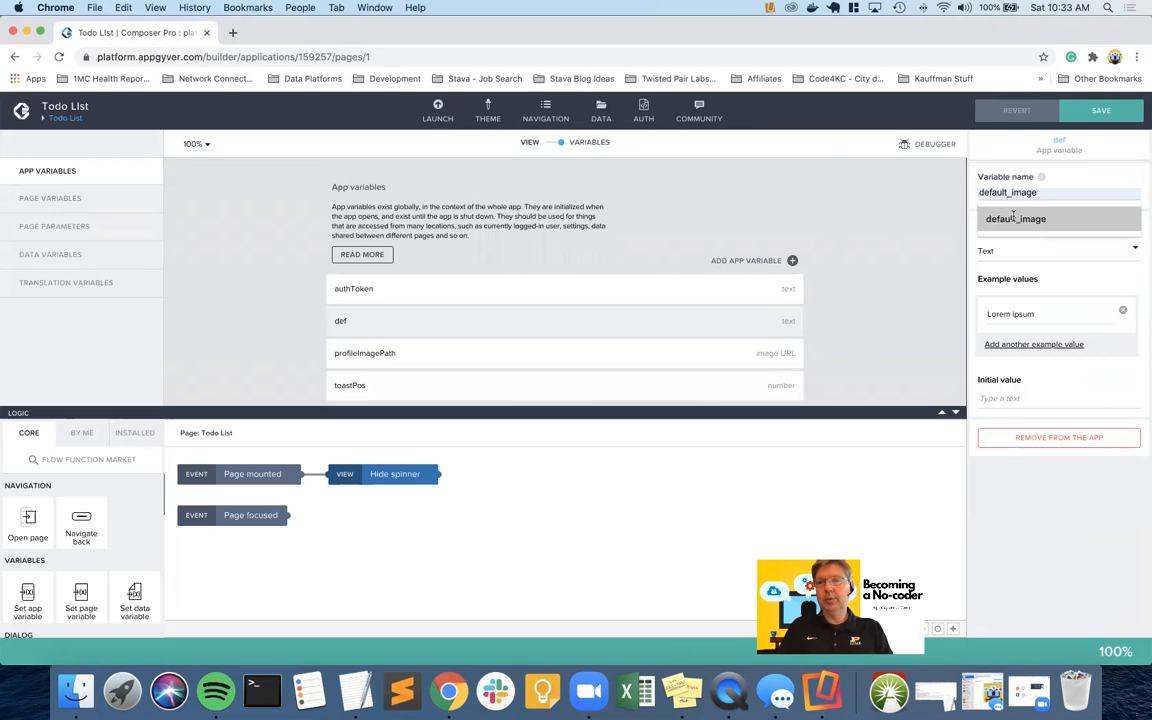
left_click(1013, 218)
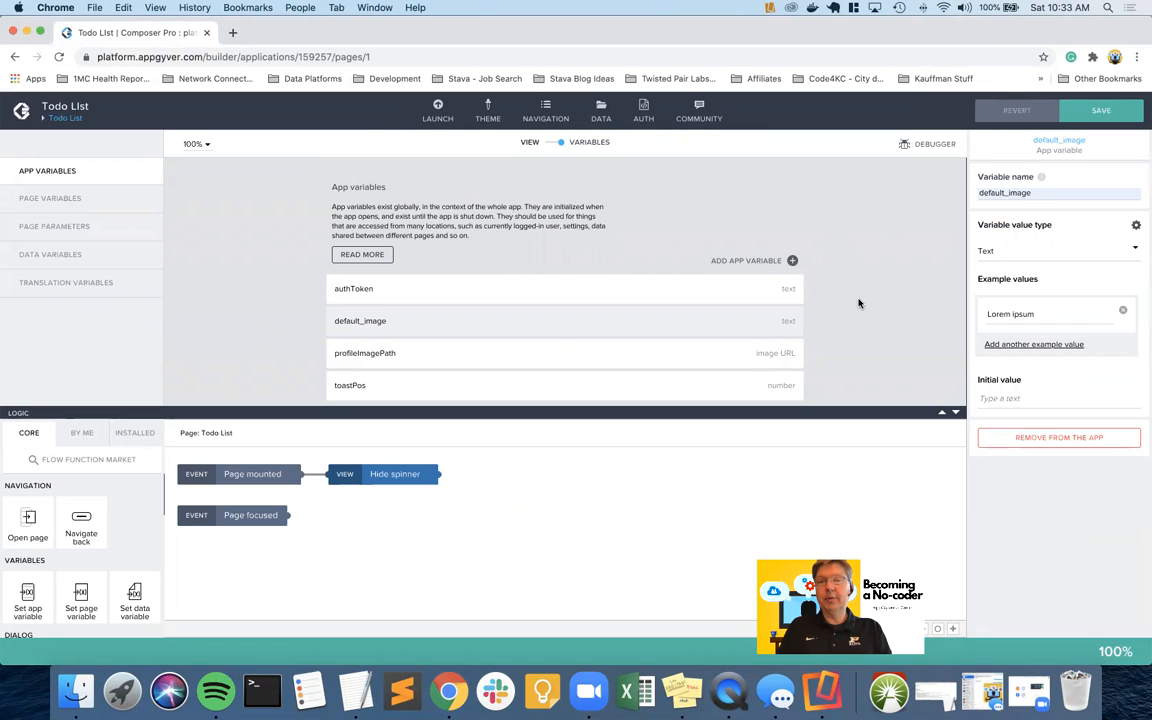
key("ctrl+Left")
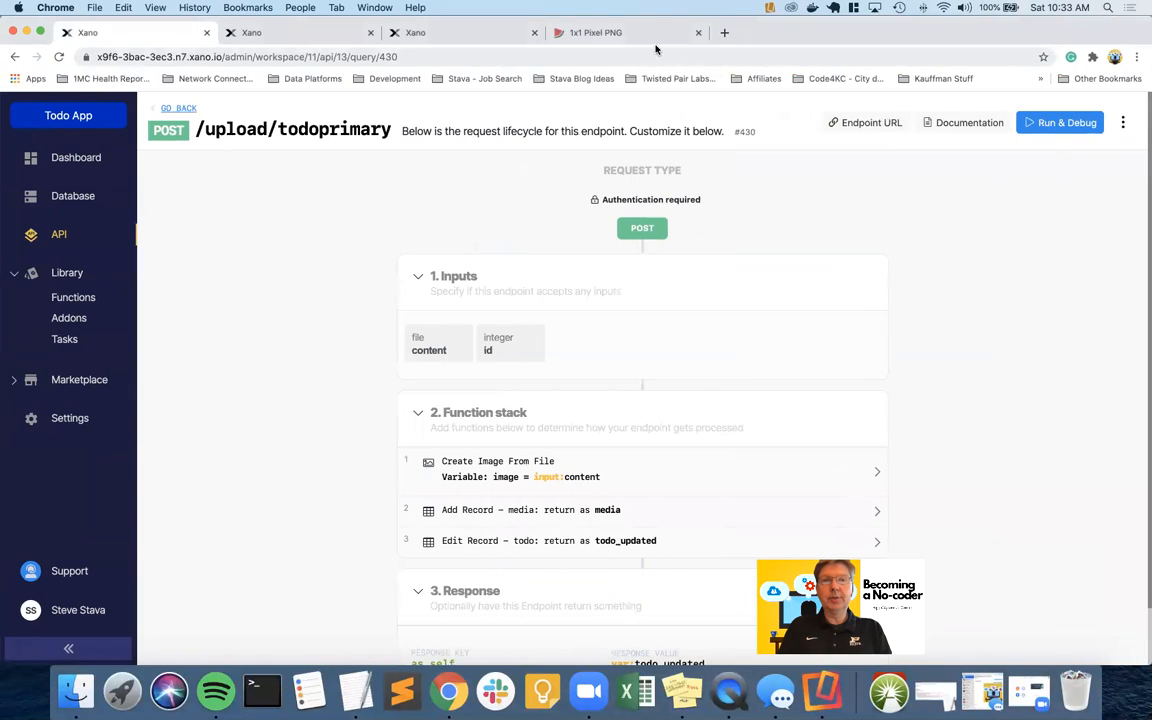
Copy the data URL of the grey cccccc 1x1 PNG from the pixel generator
left_click(683, 38)
left_click_drag(602, 168, 634, 370)
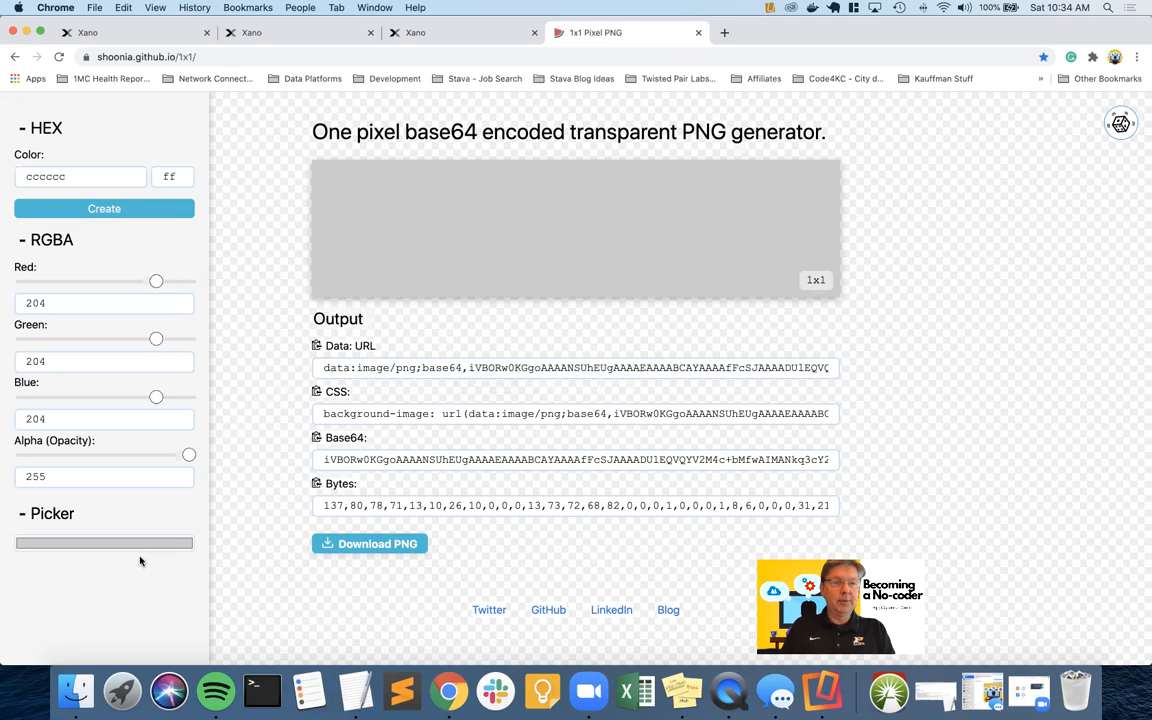
left_click(317, 346)
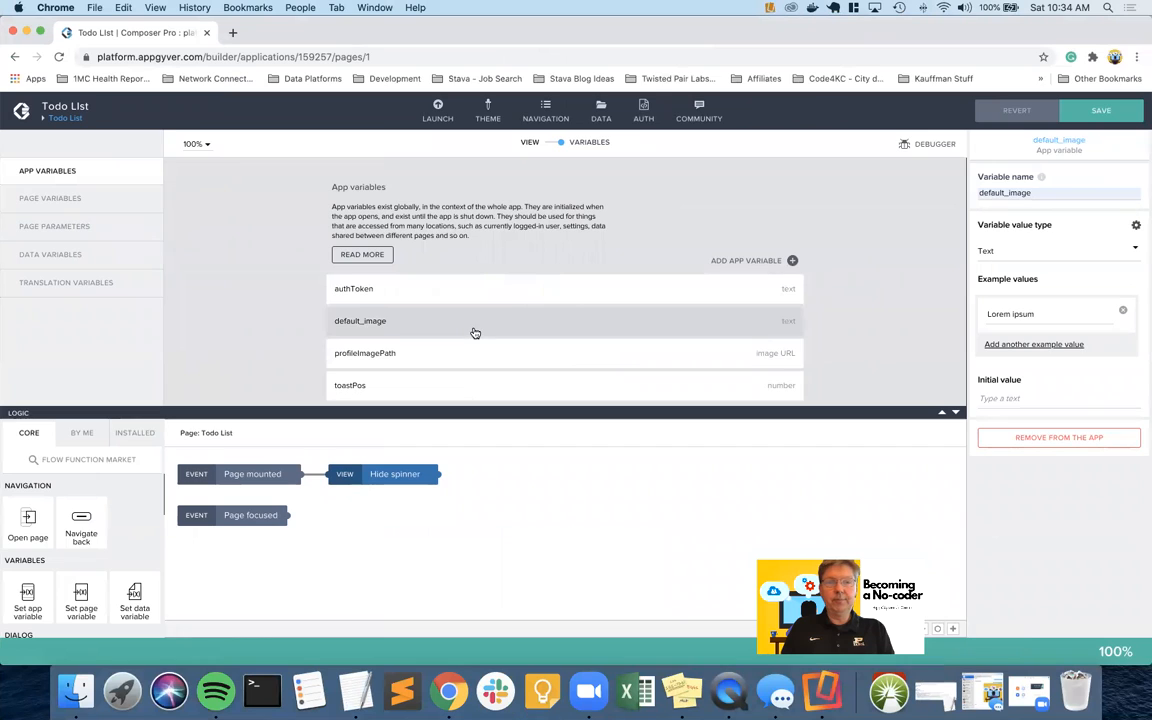
Paste the grey pixel data URL as default_image's initial value and save the app
left_click(1018, 397)
key("super+v")
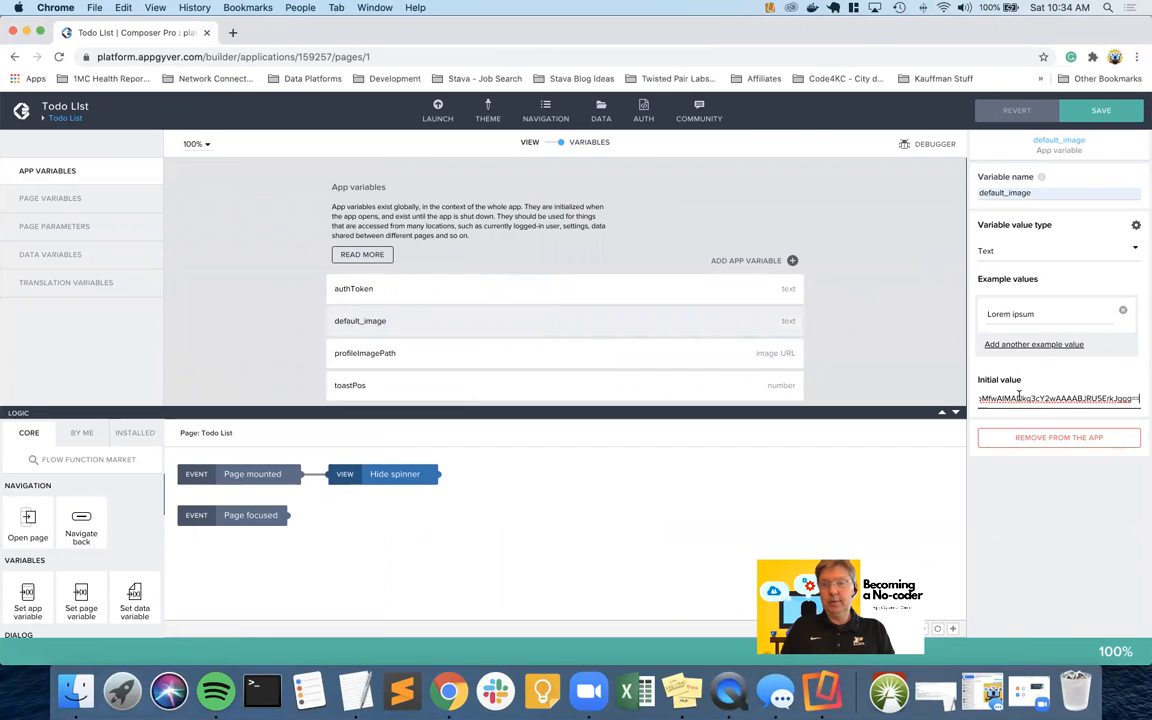
left_click(1098, 111)
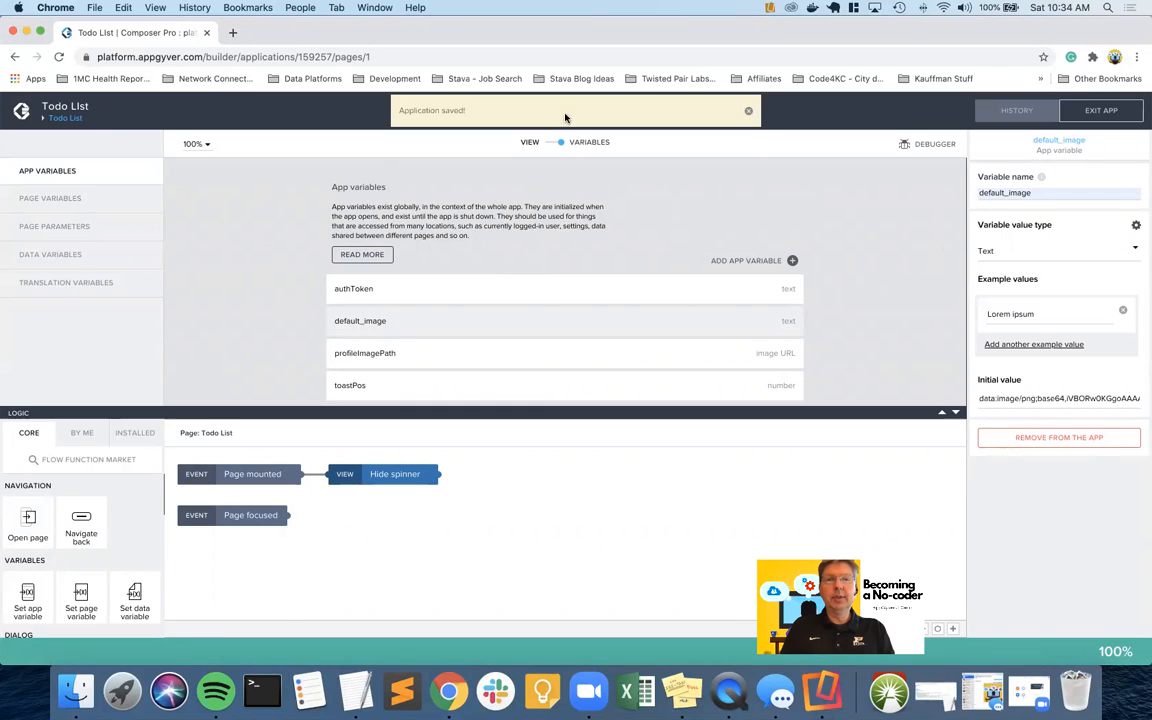
left_click(553, 144)
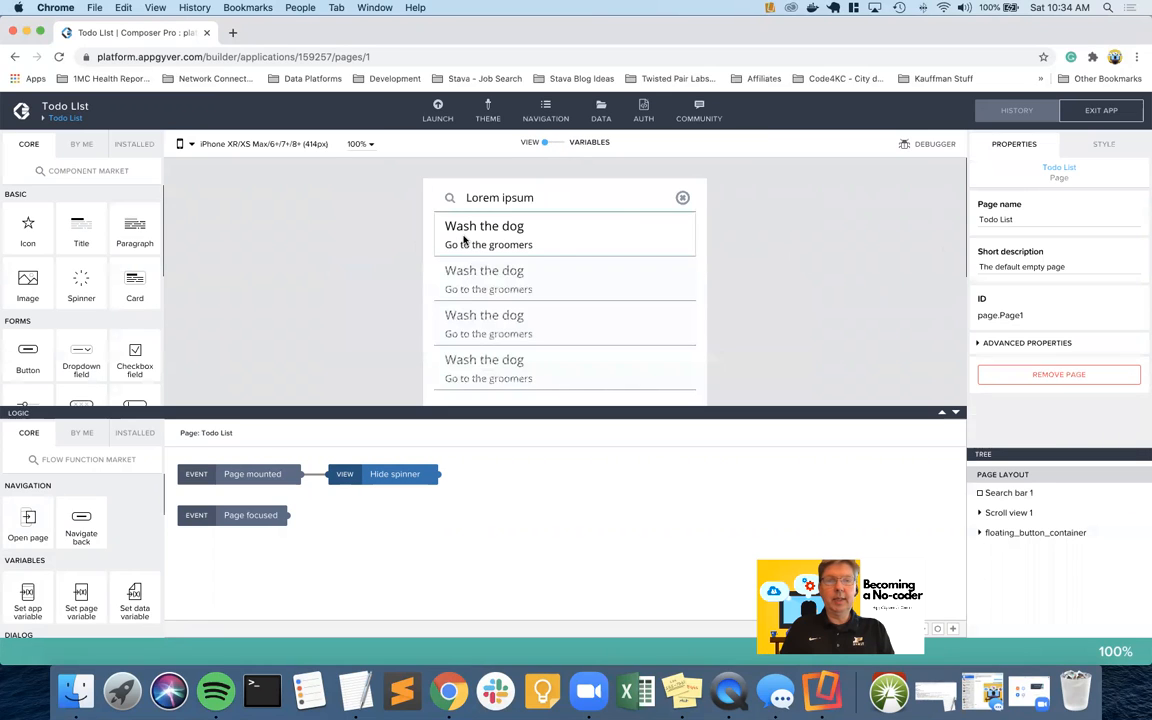
Open the binding type choices for Large image list item 1's image source
left_click(464, 239)
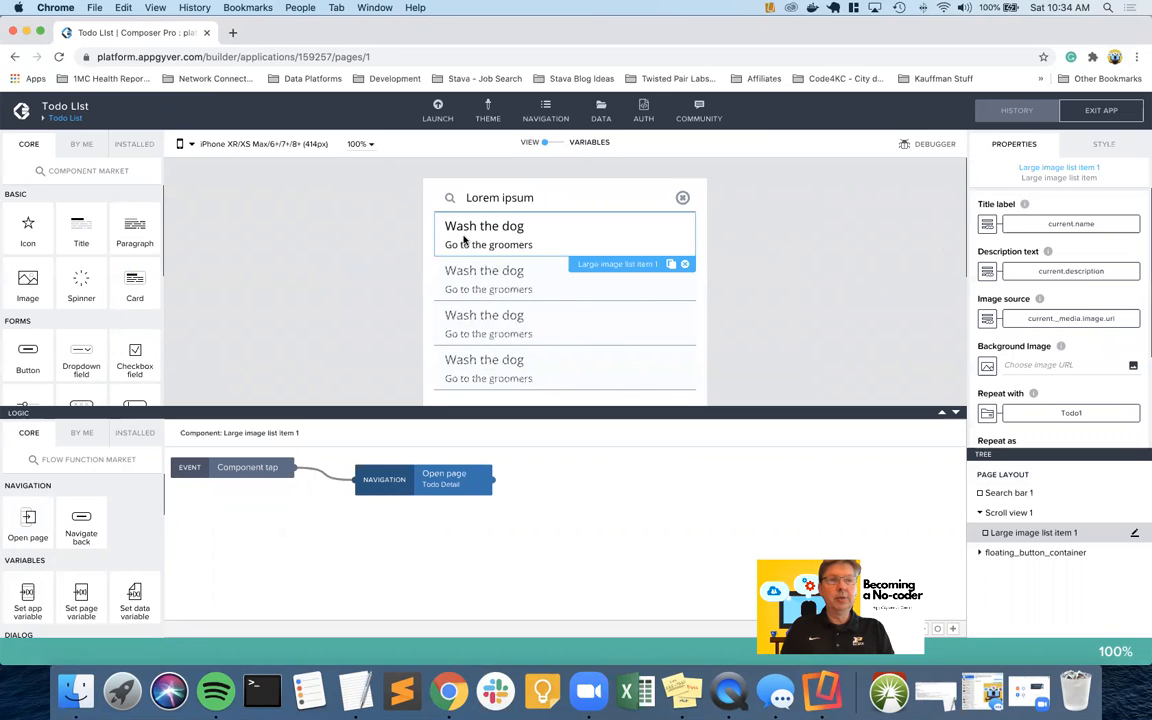
left_click(988, 318)
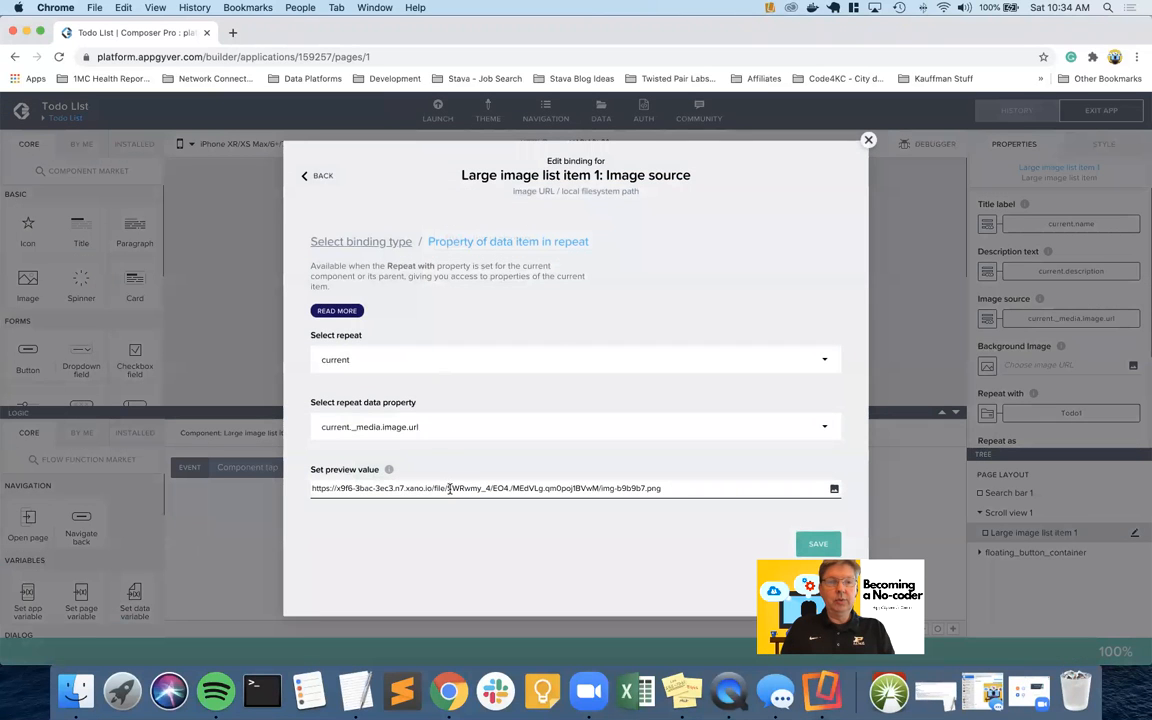
left_click(362, 242)
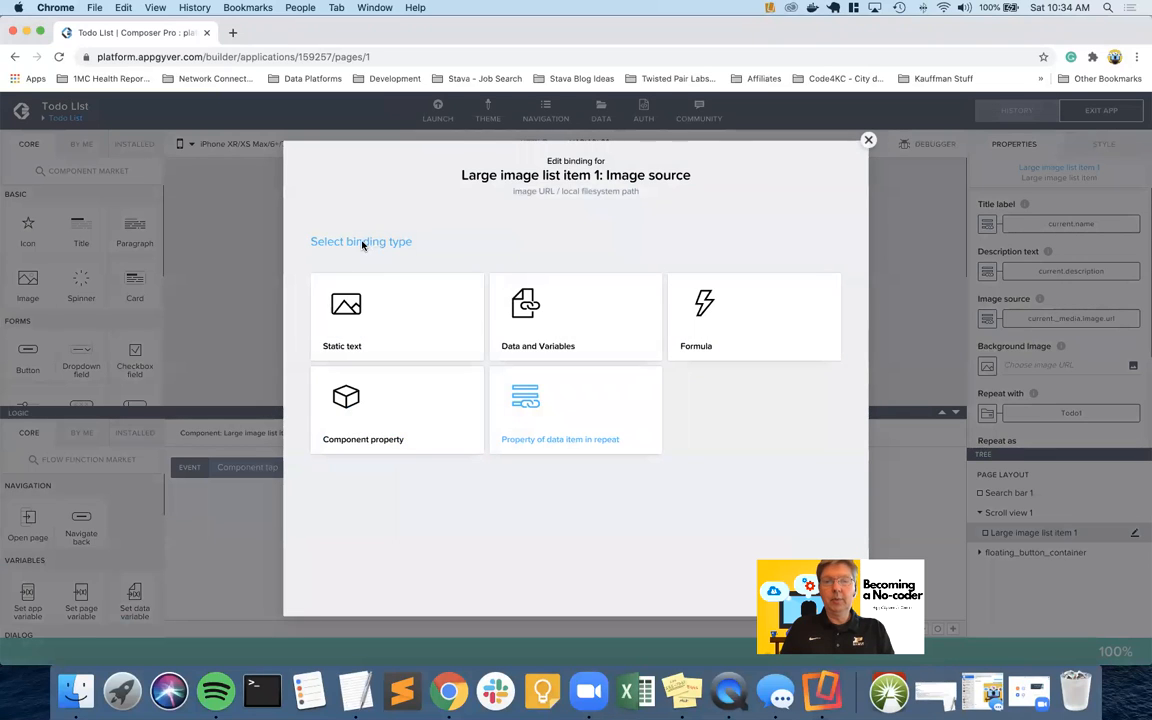
Bind the image source to a formula and clear the existing current._media.image.url expression
left_click(723, 313)
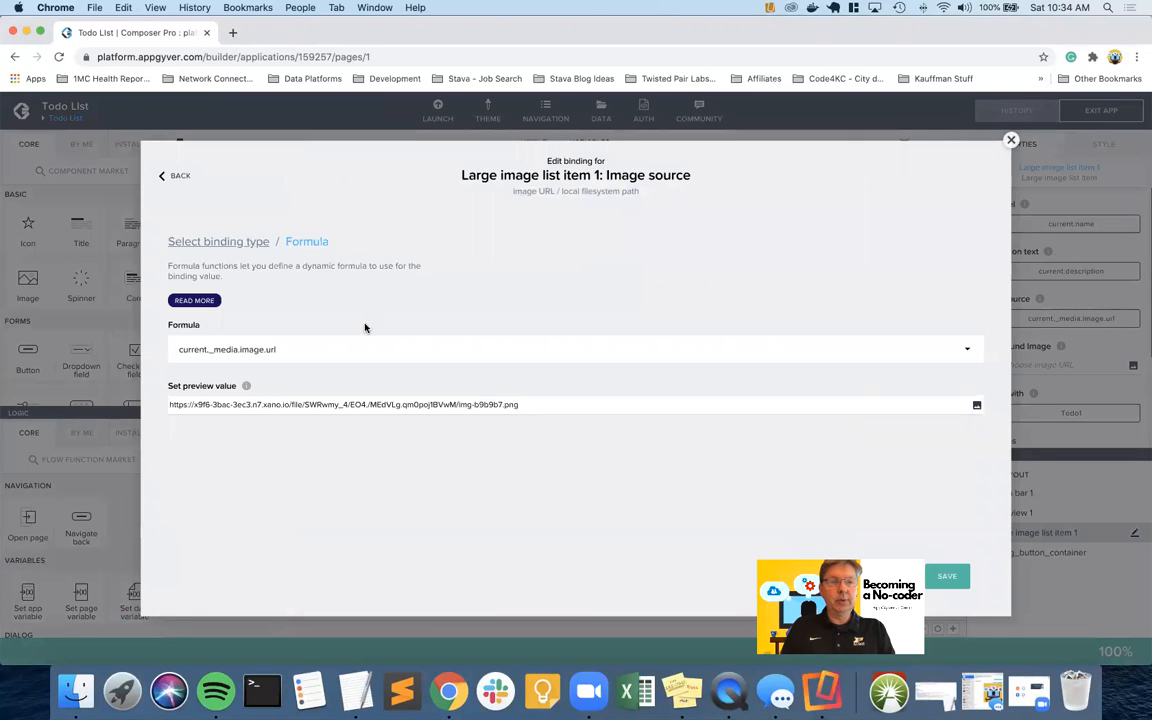
left_click(355, 350)
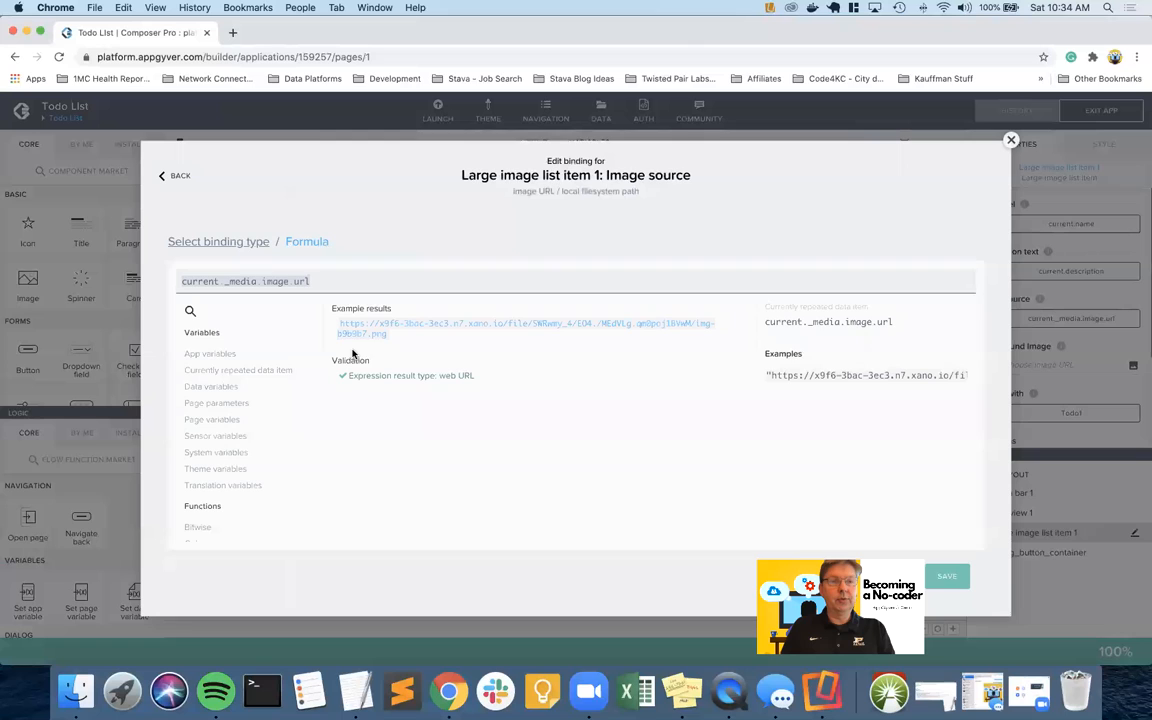
triple_click(342, 282)
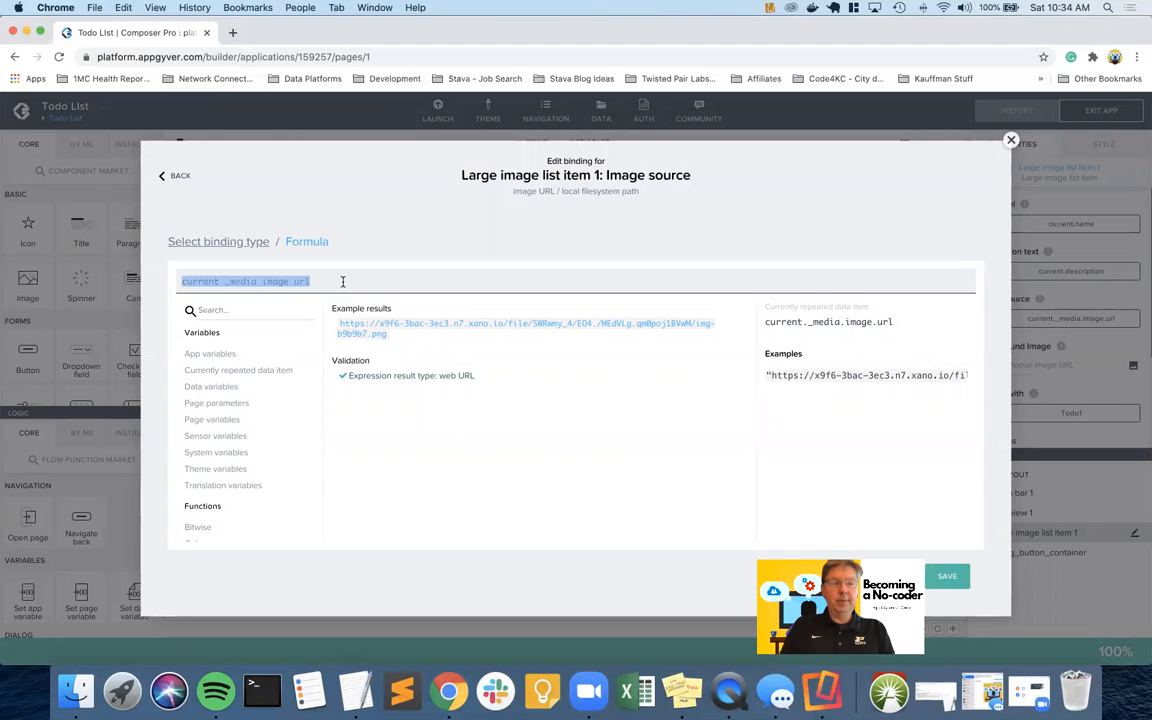
key("super+x")
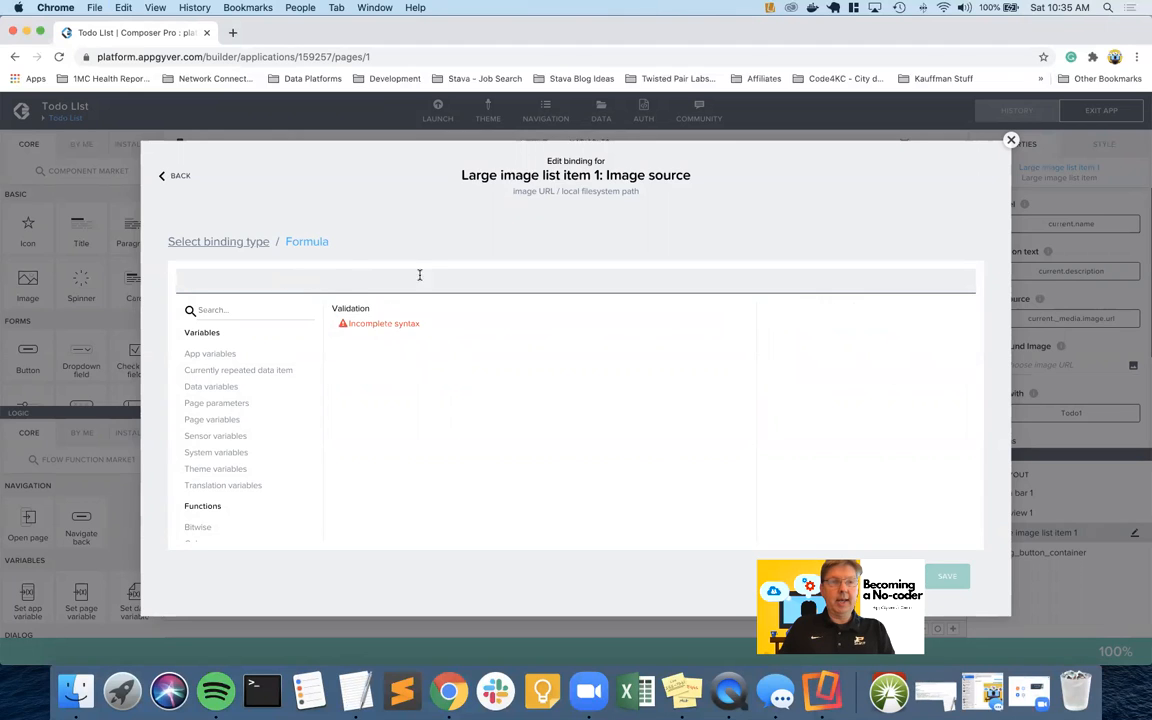
key("super+v")
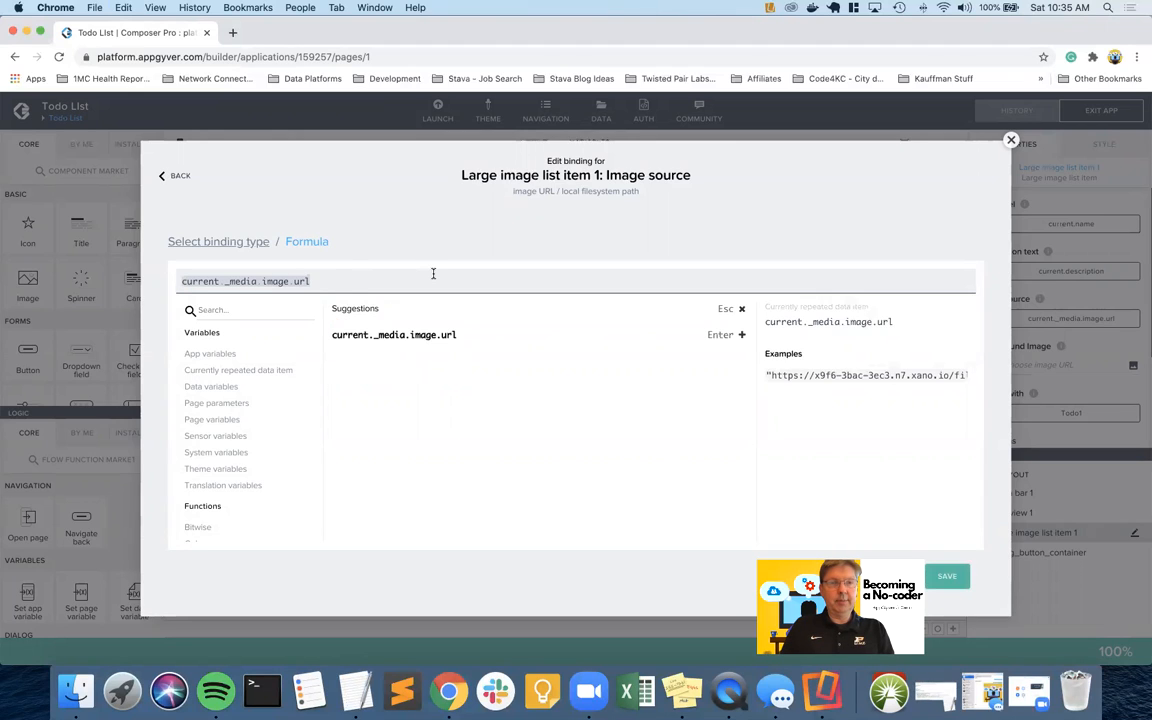
key("super+a")
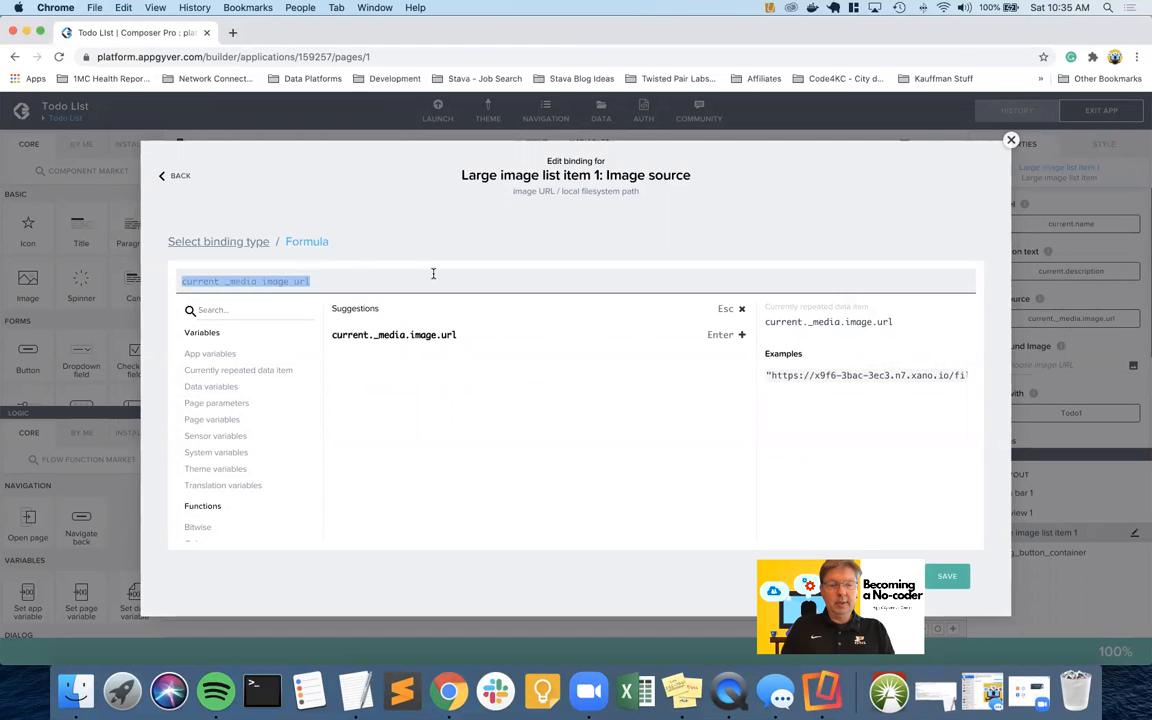
key("super+x")
Enter IF(IF_NULLY(current._media.image.url)) as the start of the new formula
type("IF()")
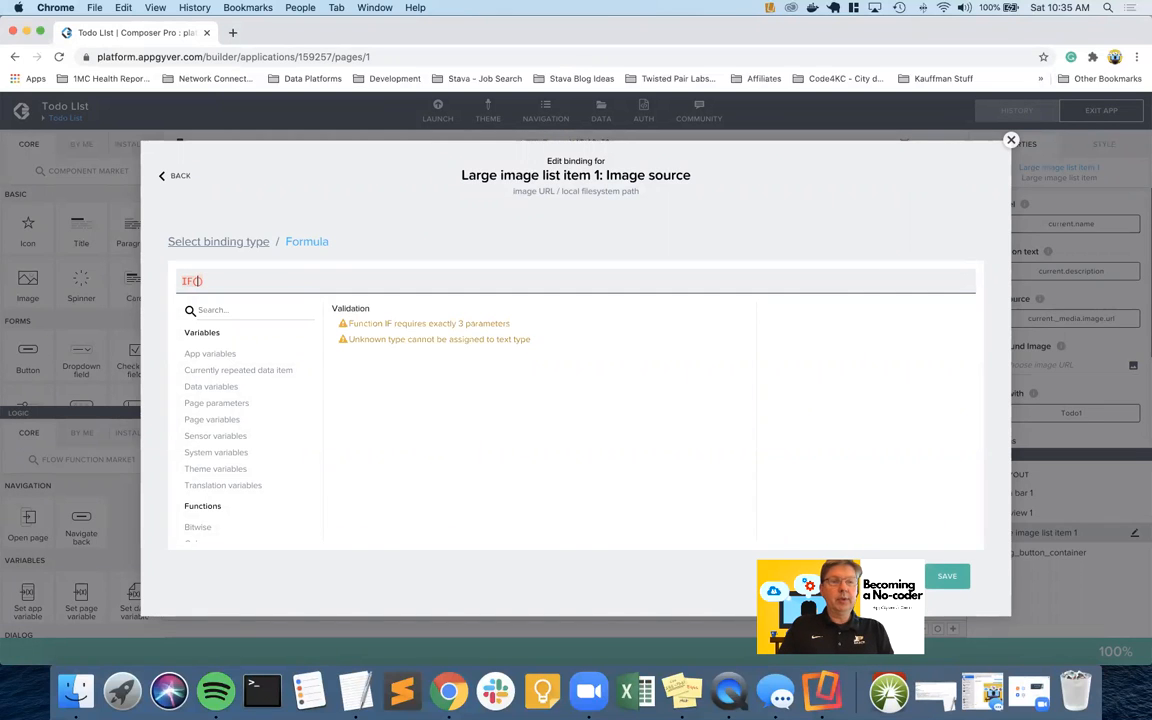
type("IF_NULL(")
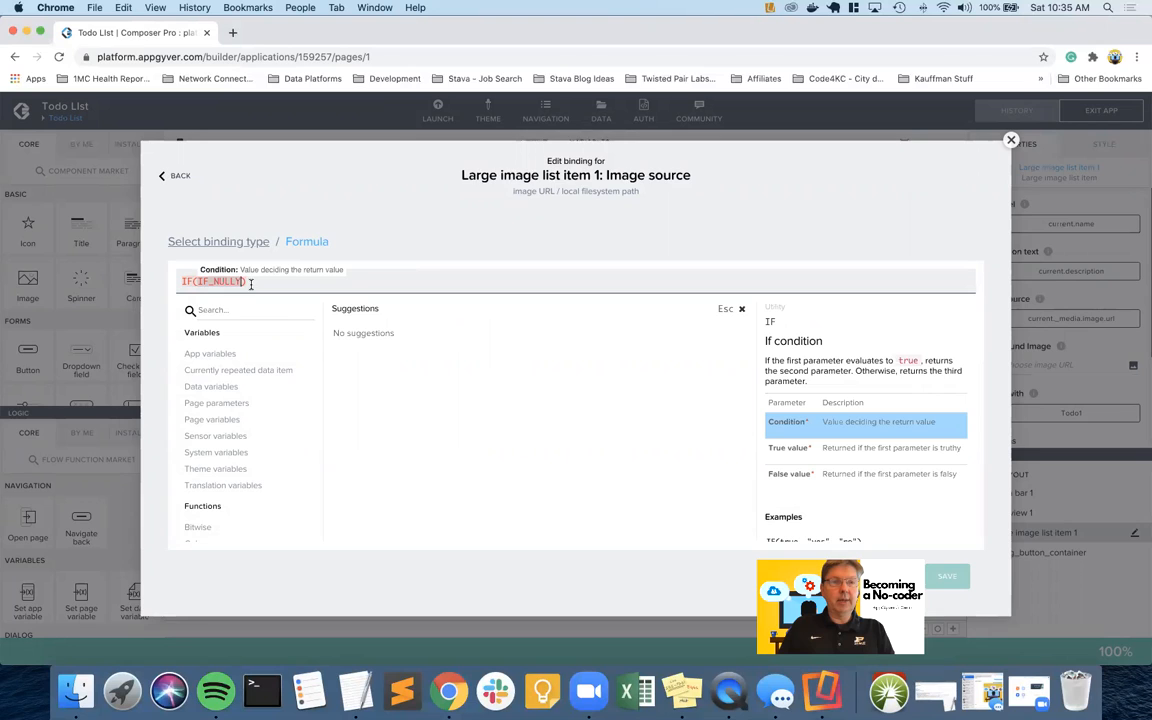
type(")")
key("Left")
key("Left")
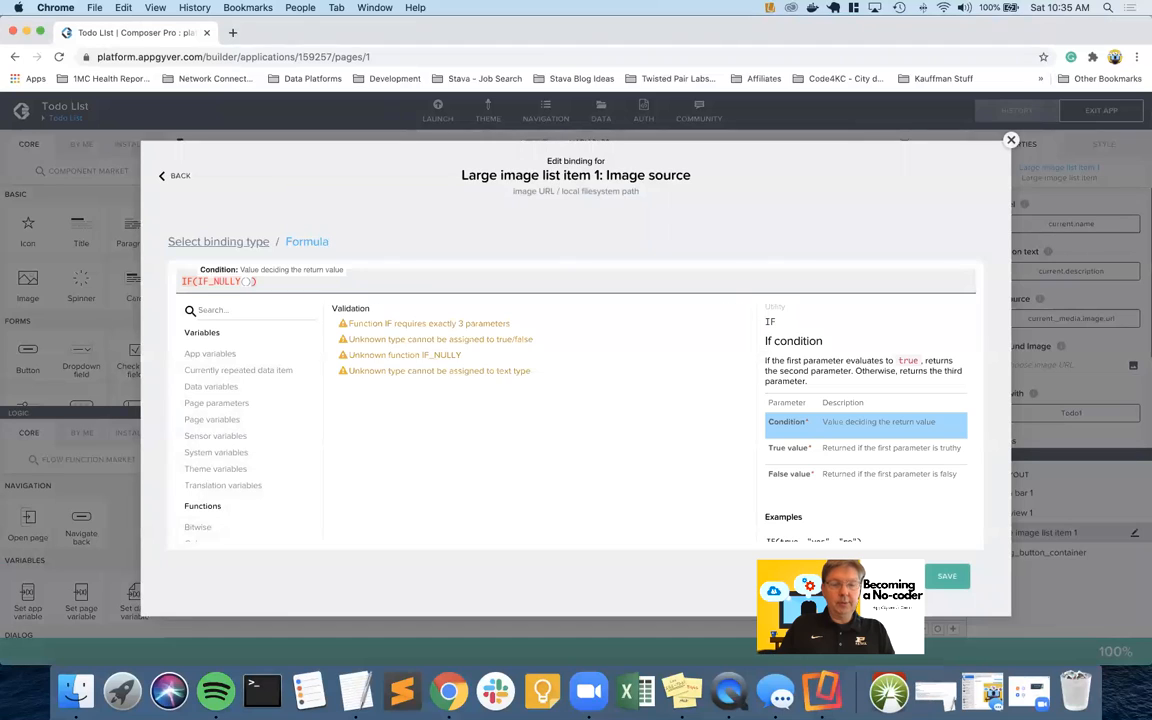
key("super+v")
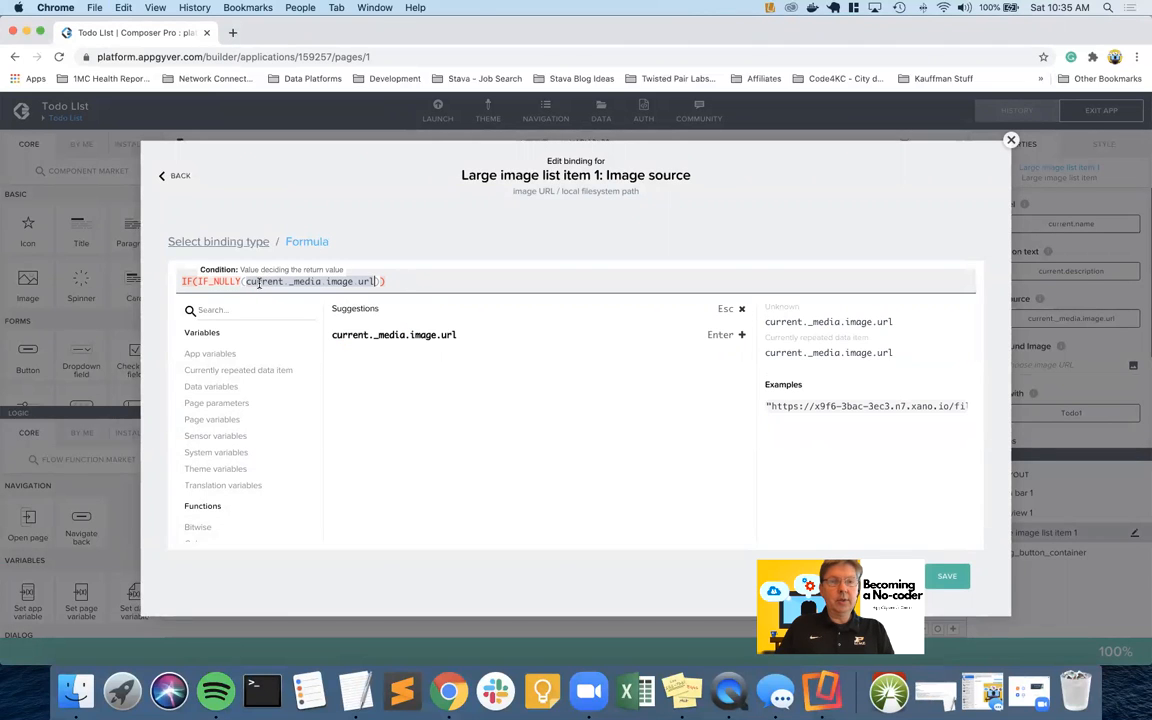
left_click(380, 281)
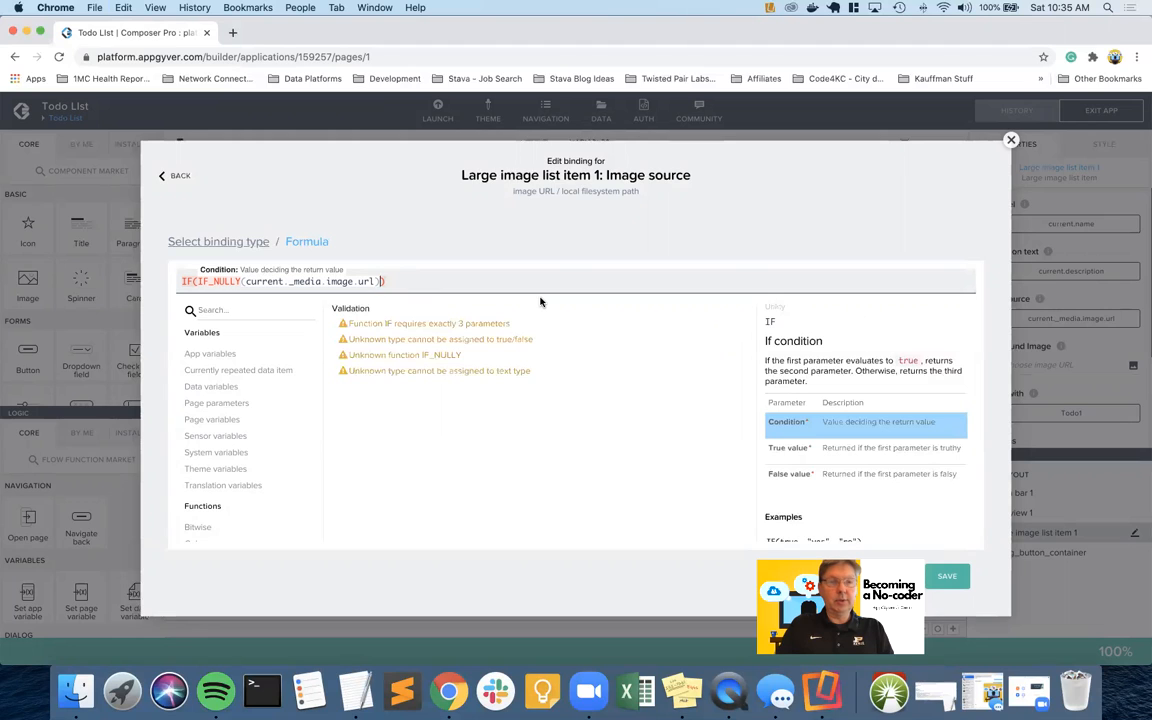
Add appVars.default_image and current._media.image.url as the IF's second and third arguments
type(",")
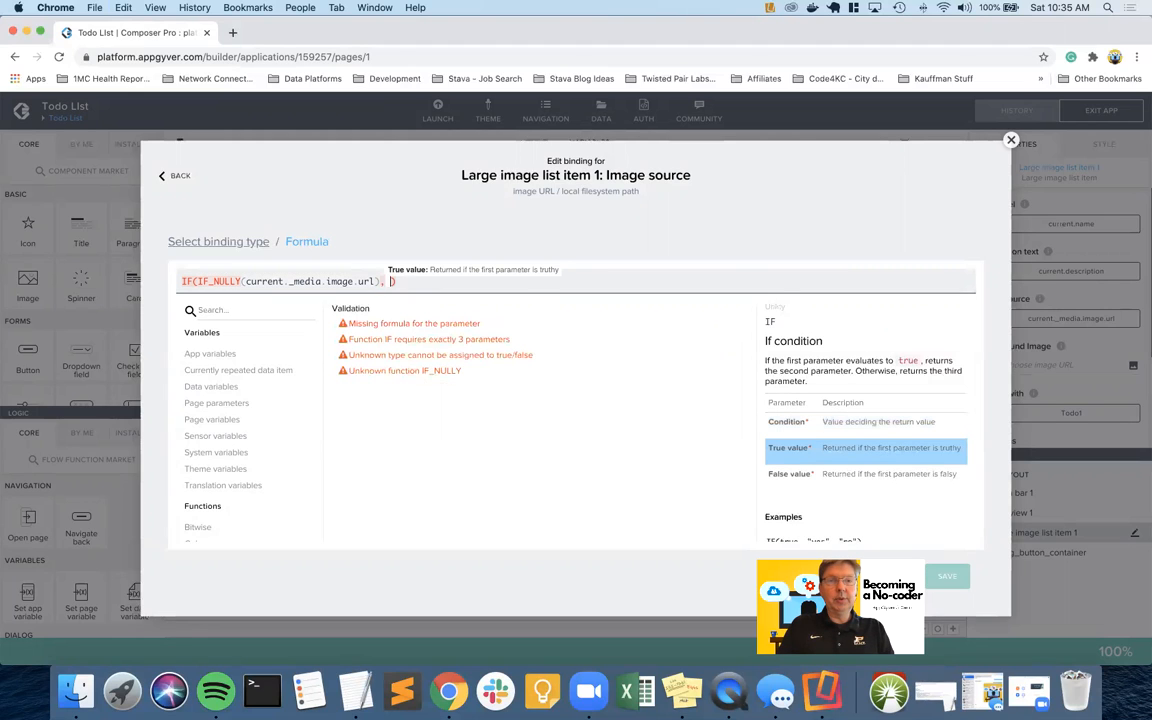
left_click(217, 355)
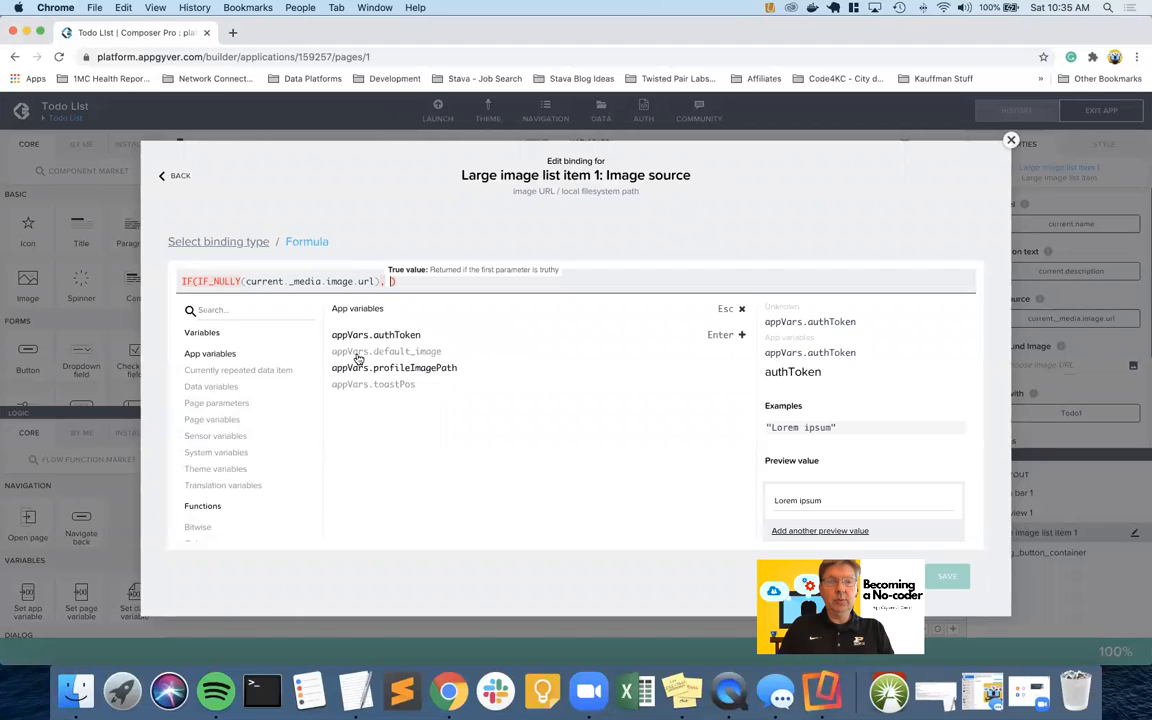
left_click(376, 351)
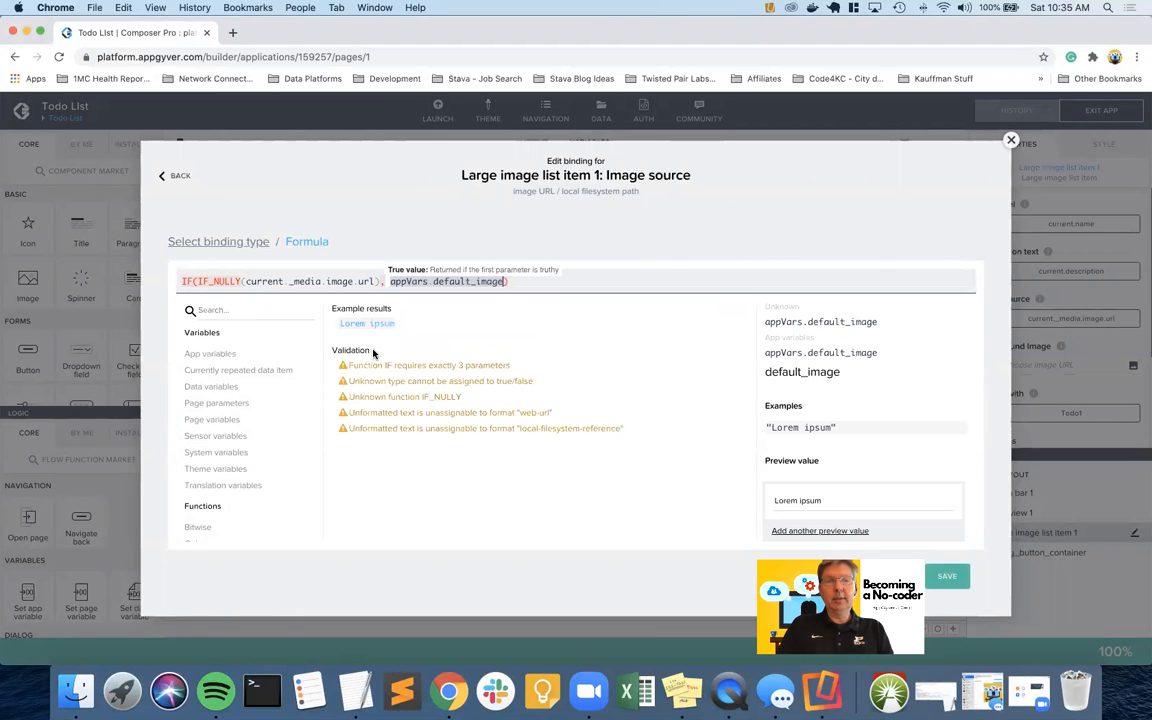
type(",")
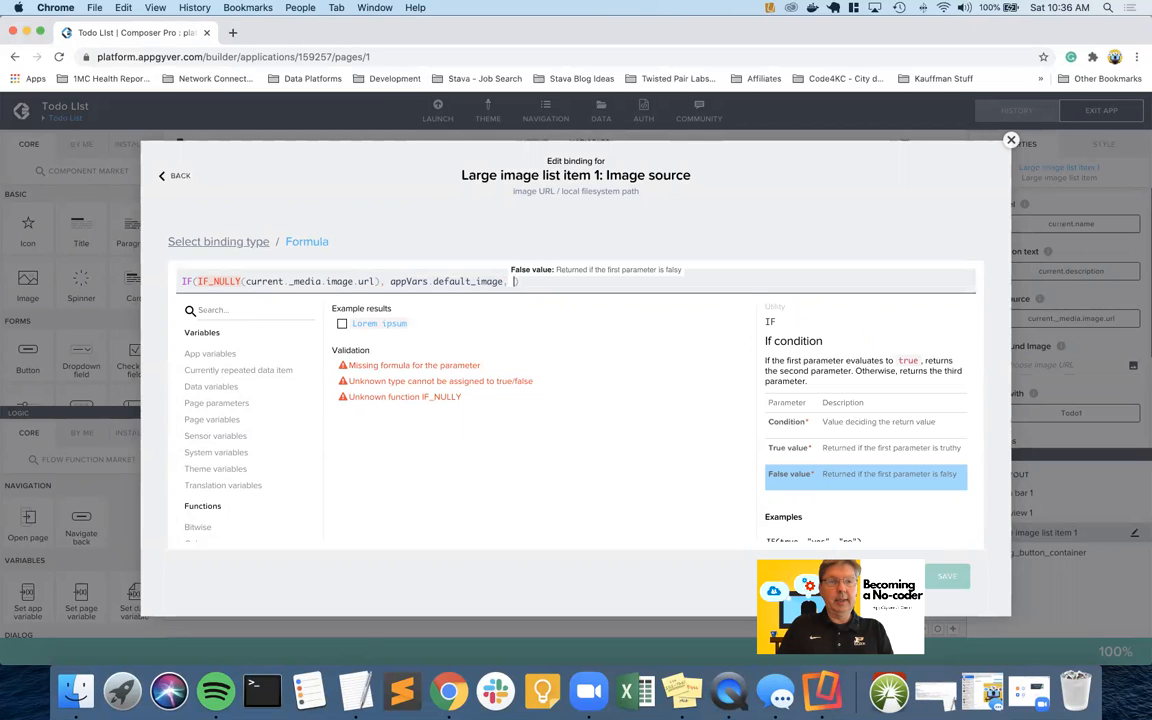
key("super+v")
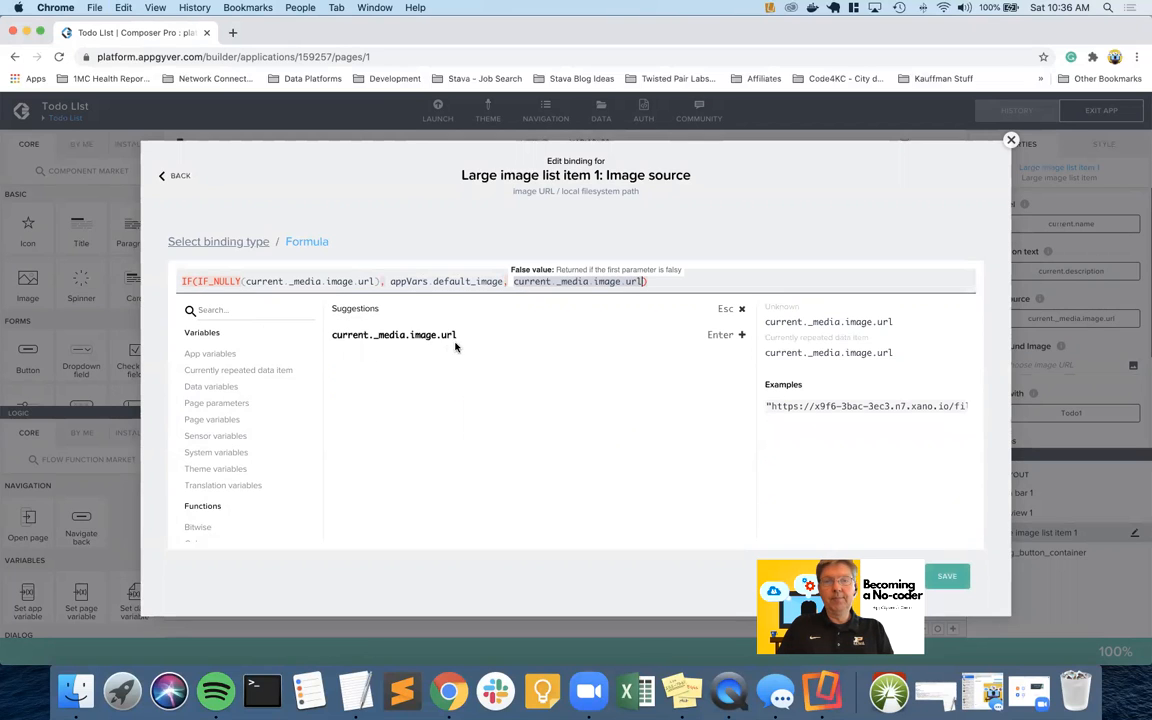
key("Right")
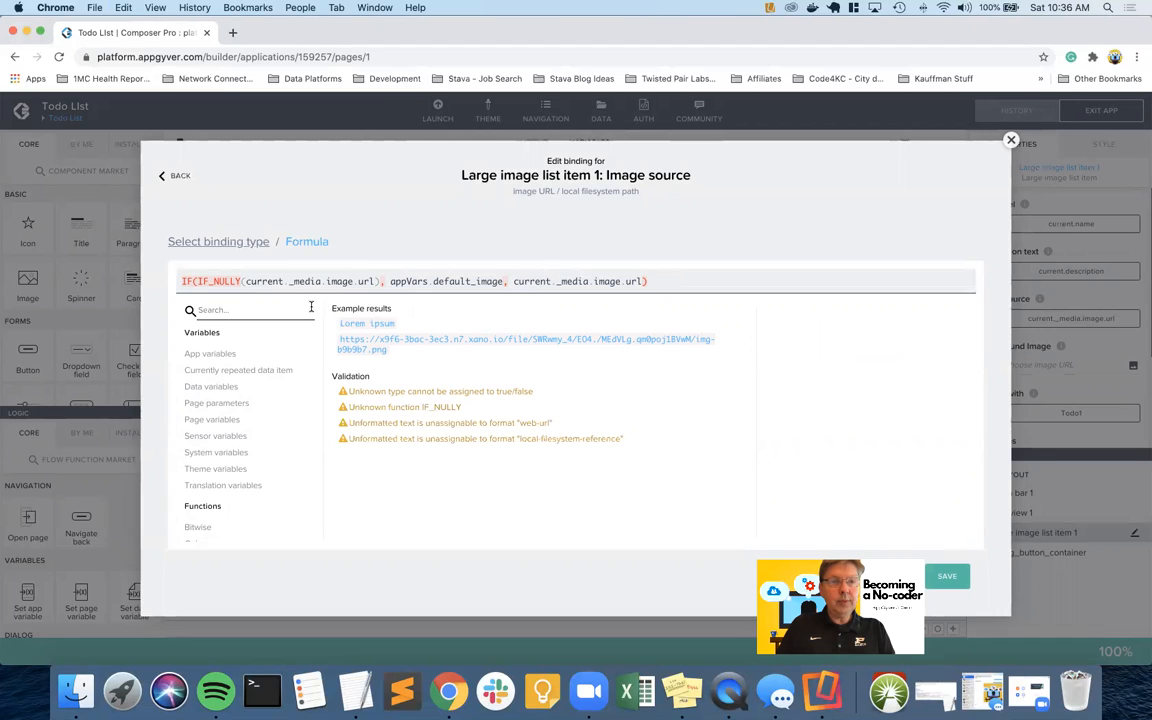
left_click(184, 281)
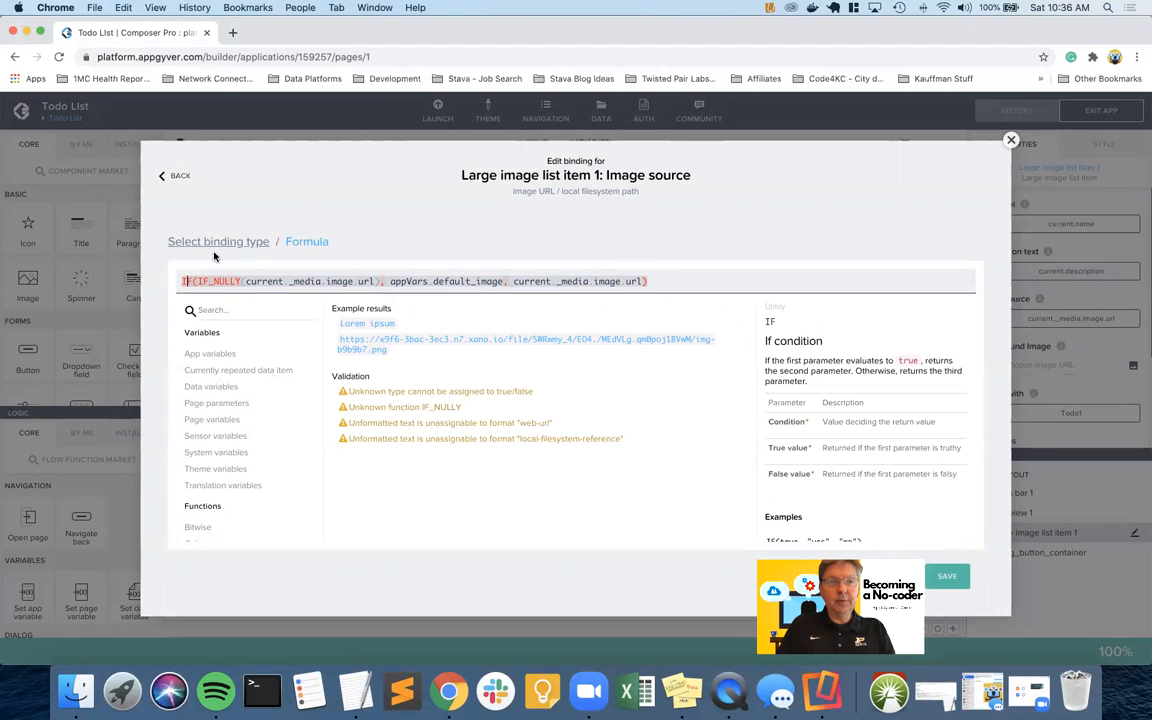
left_click(216, 281)
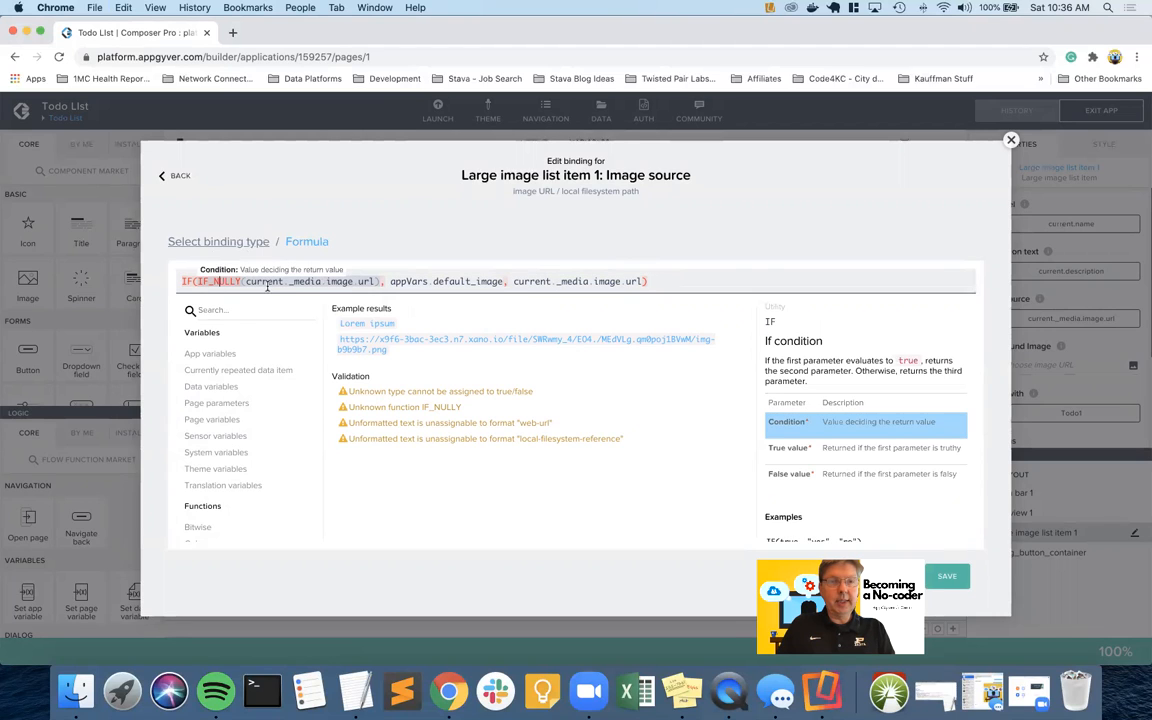
Review the completed formula and save the image source binding
left_click(434, 285)
left_click_drag(391, 282, 645, 283)
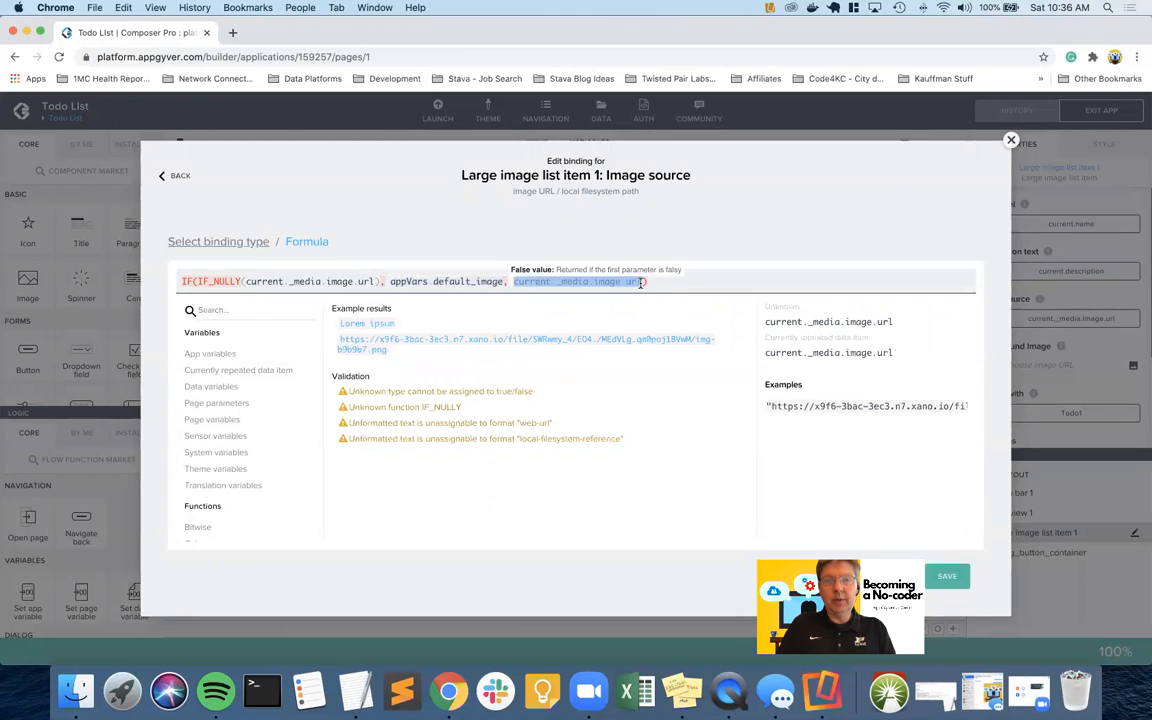
left_click(949, 576)
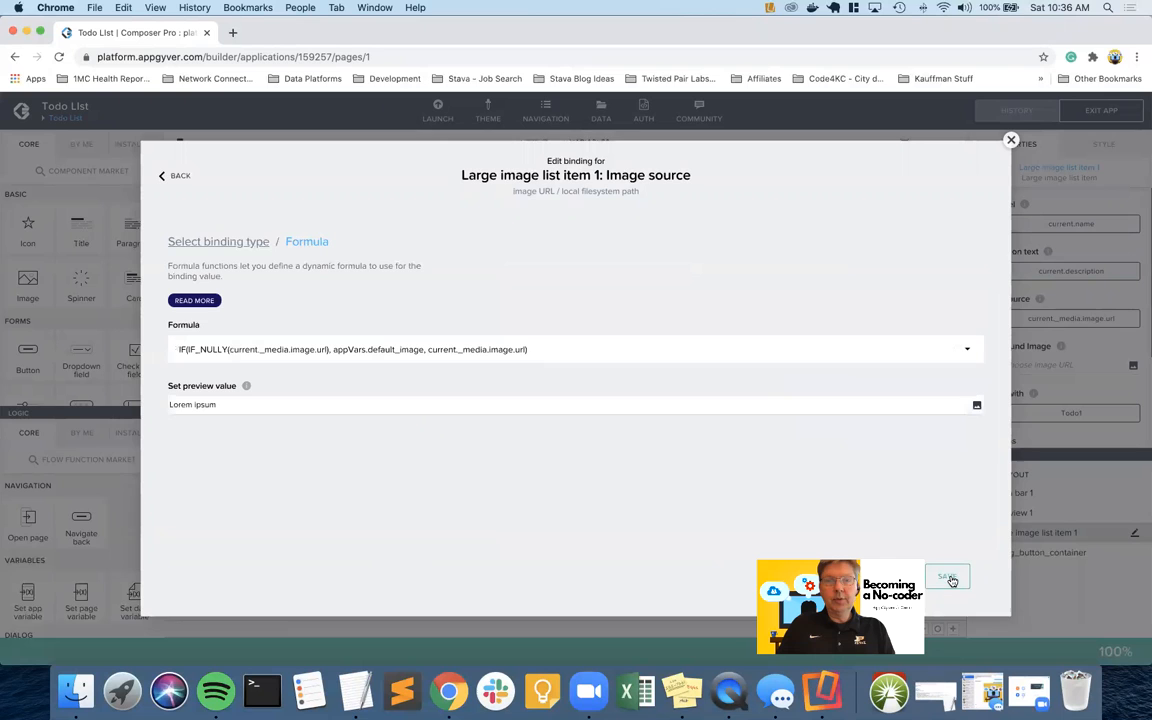
left_click(950, 577)
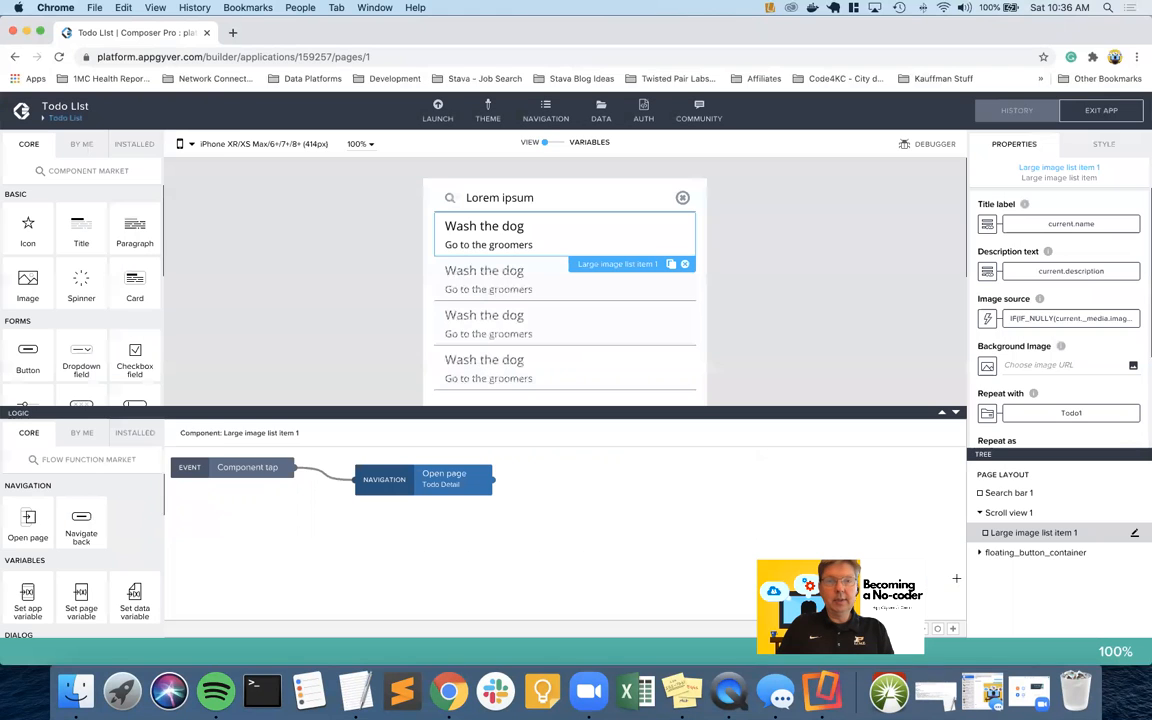
Save the app, view the Zoom phone preview, then reopen the image source formula
left_click(1101, 110)
key("ctrl+Right")
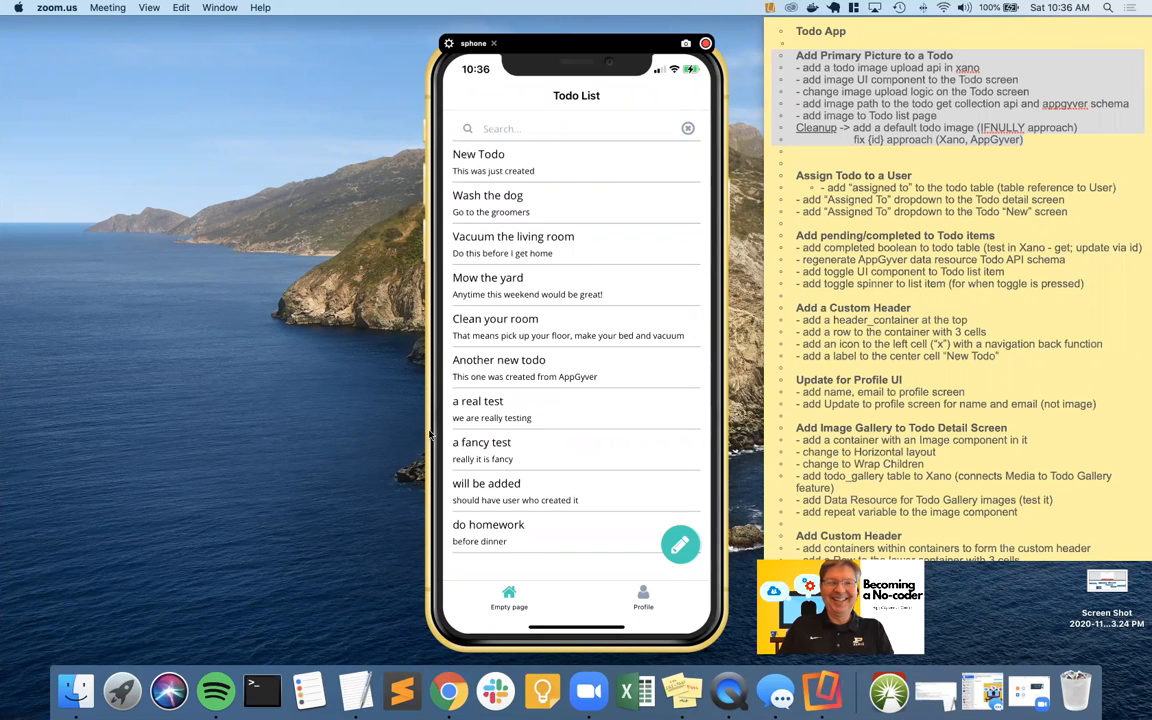
key("ctrl+Left")
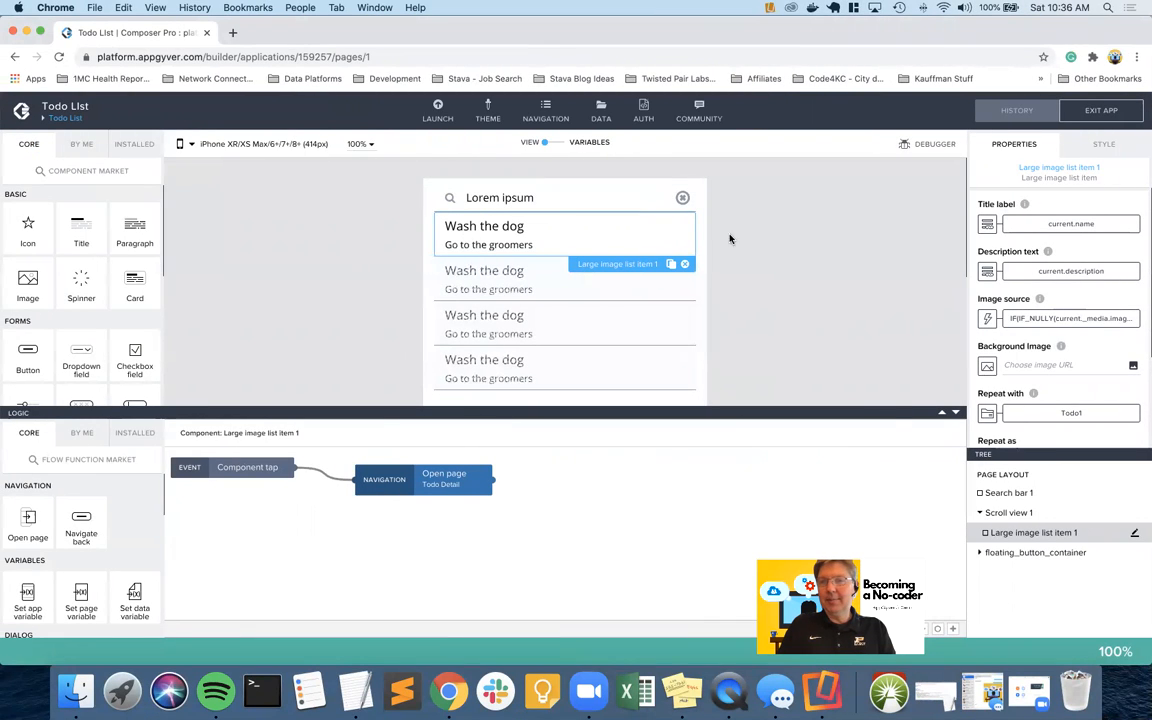
left_click(1028, 320)
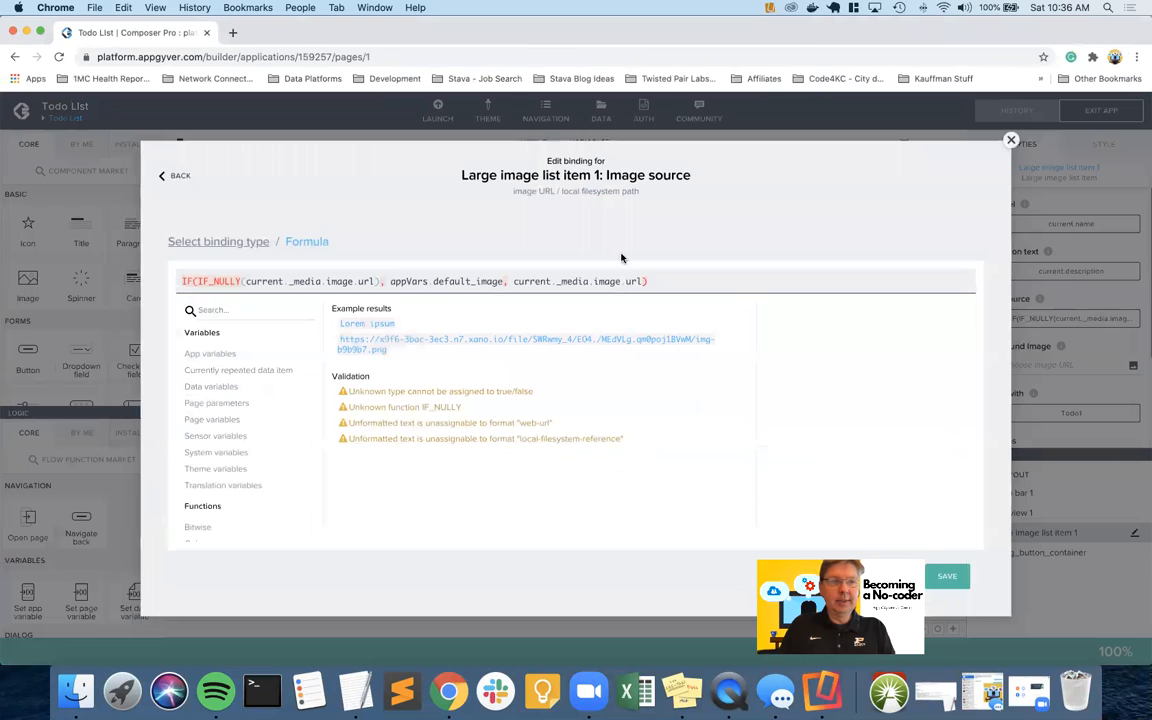
Try retyping the null-check function at the formula's end, then delete that attempt
left_click(213, 281)
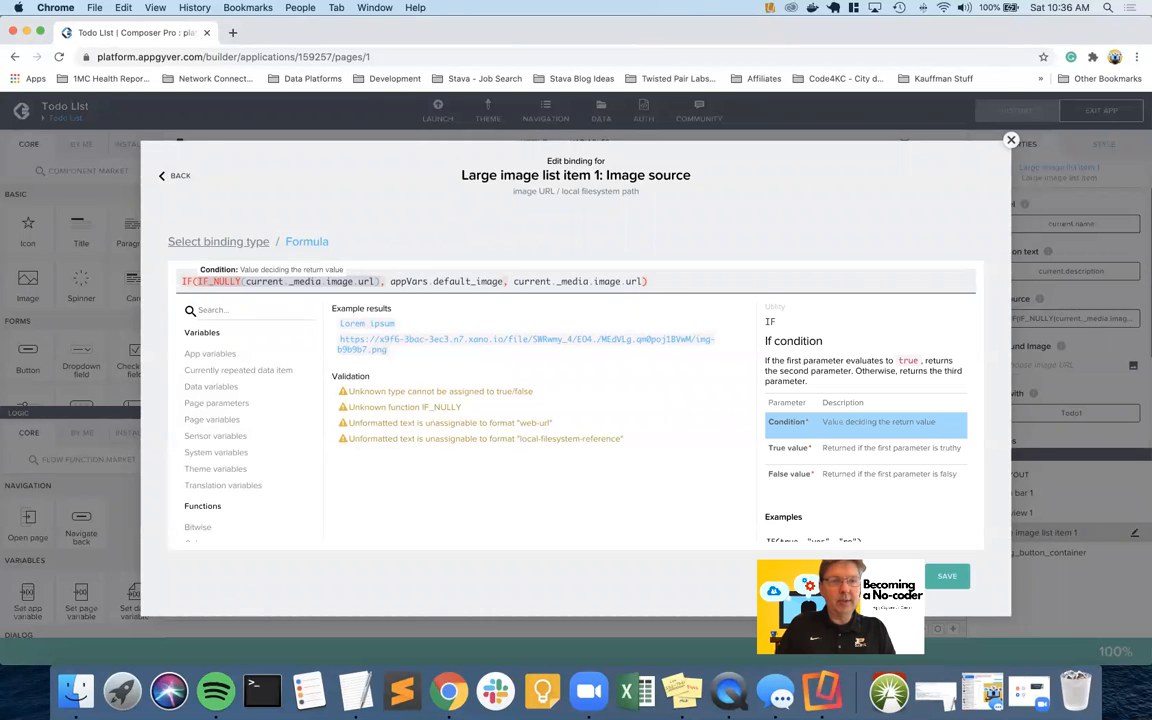
key("End")
type("IF")
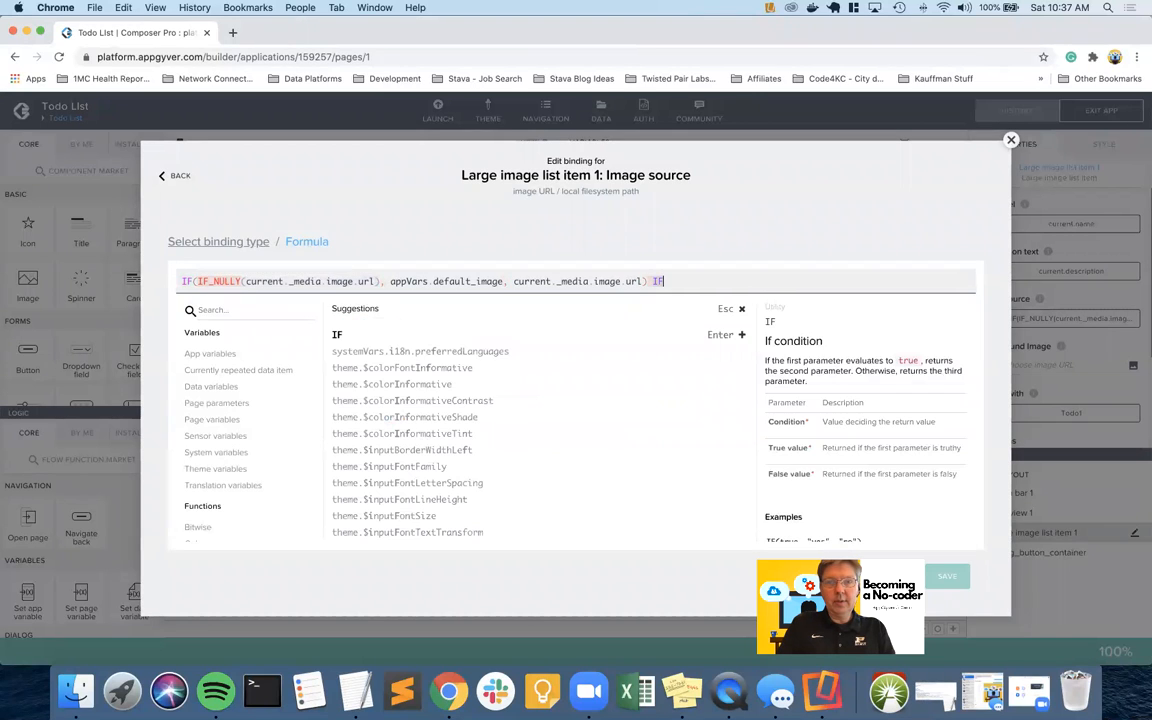
type("_")
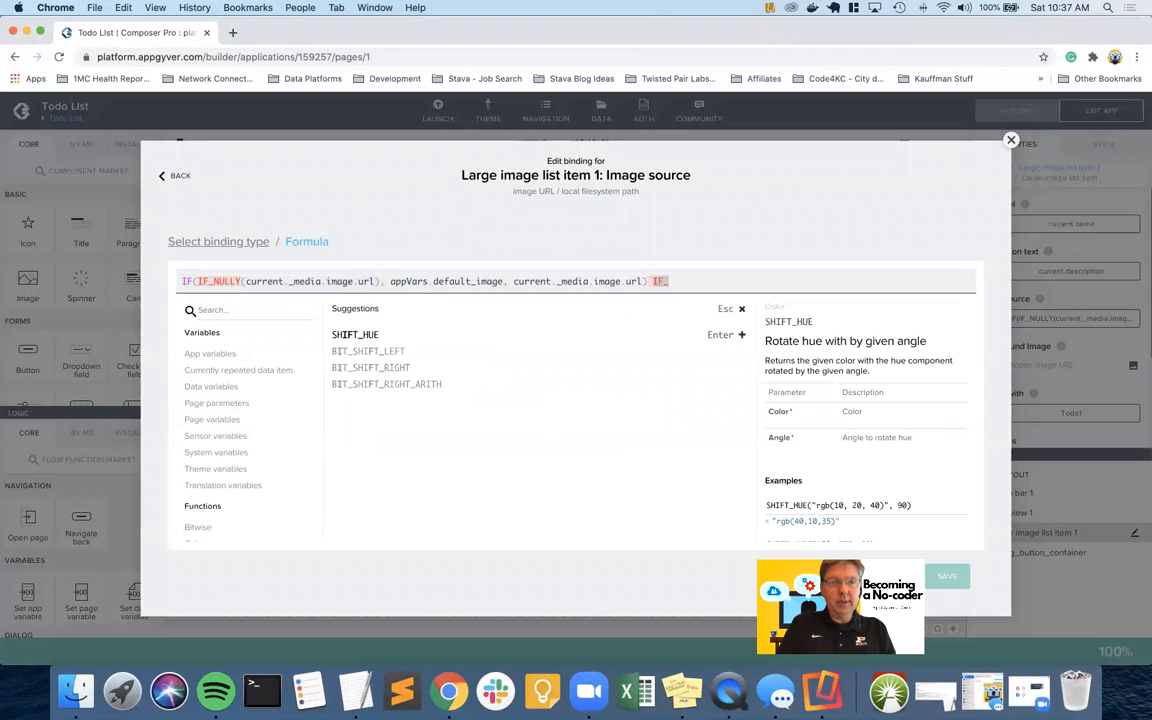
type("NU")
key("BackSpace")
key("BackSpace")
key("BackSpace")
key("BackSpace")
key("BackSpace")
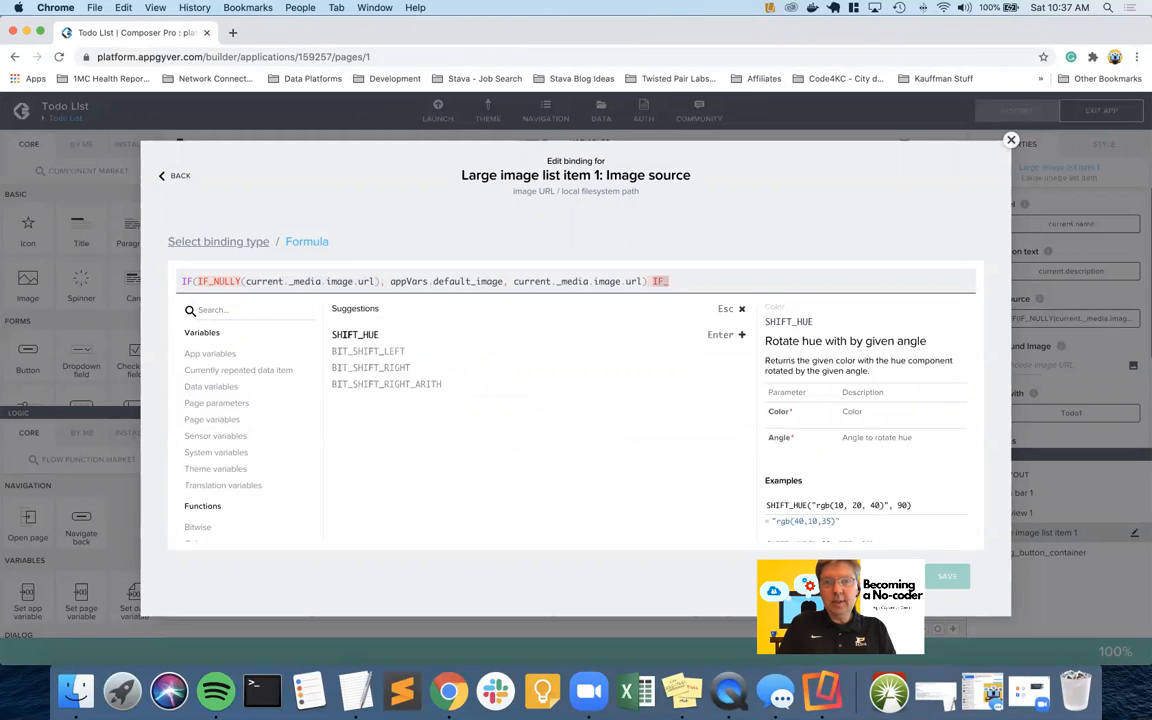
type("U")
key("BackSpace")
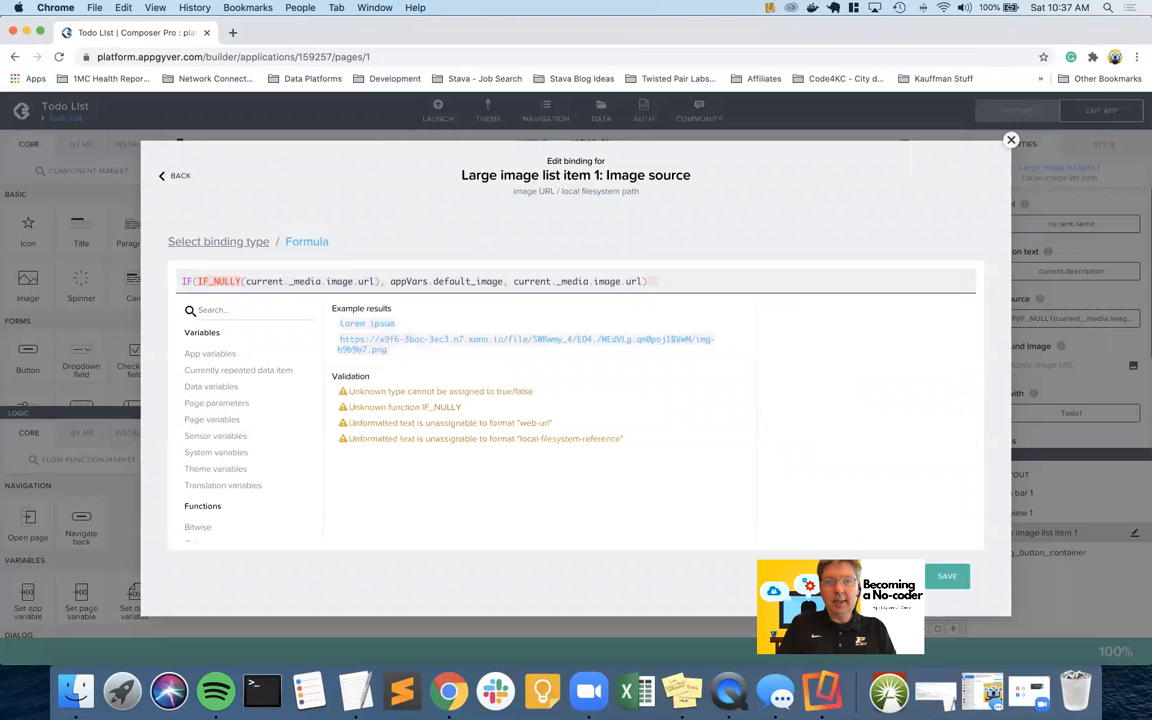
type("NULL")
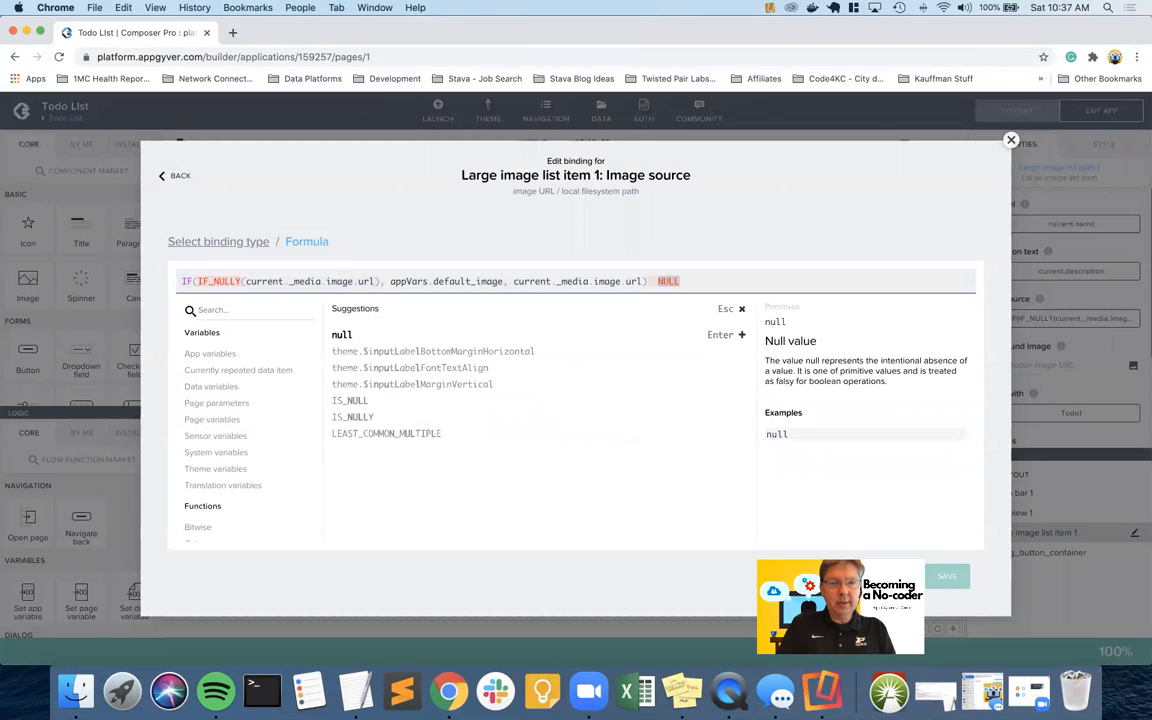
key("BackSpace")
key("BackSpace")
key("BackSpace")
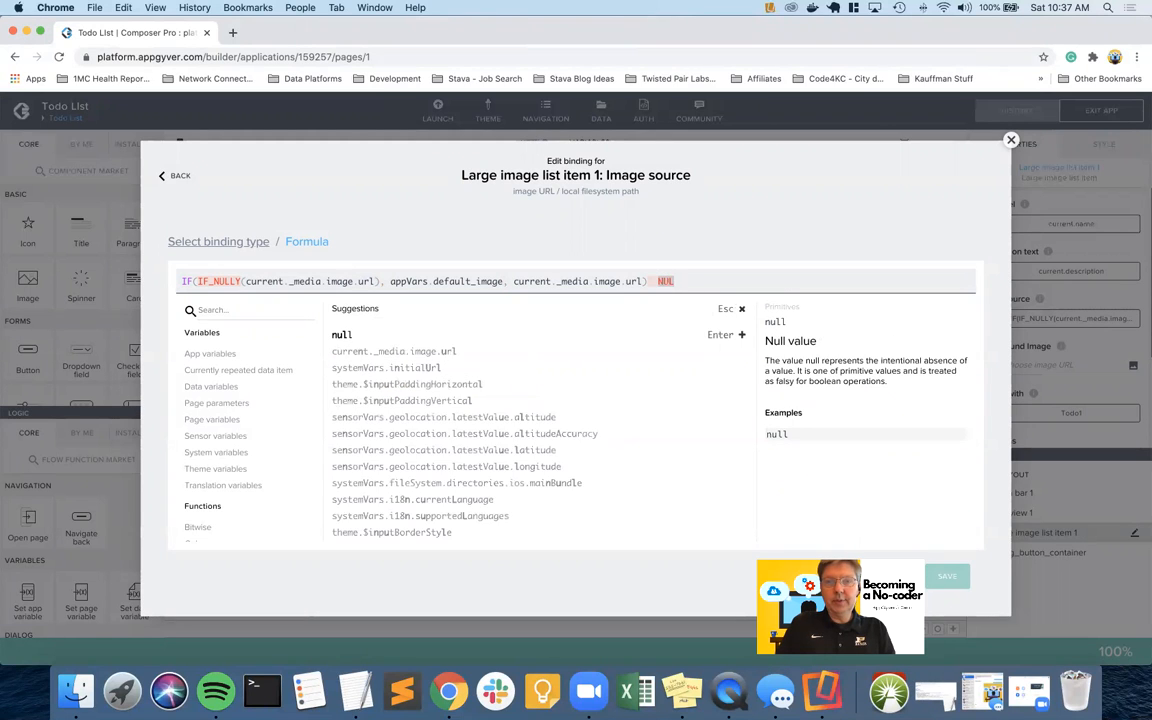
key("BackSpace")
key("BackSpace")
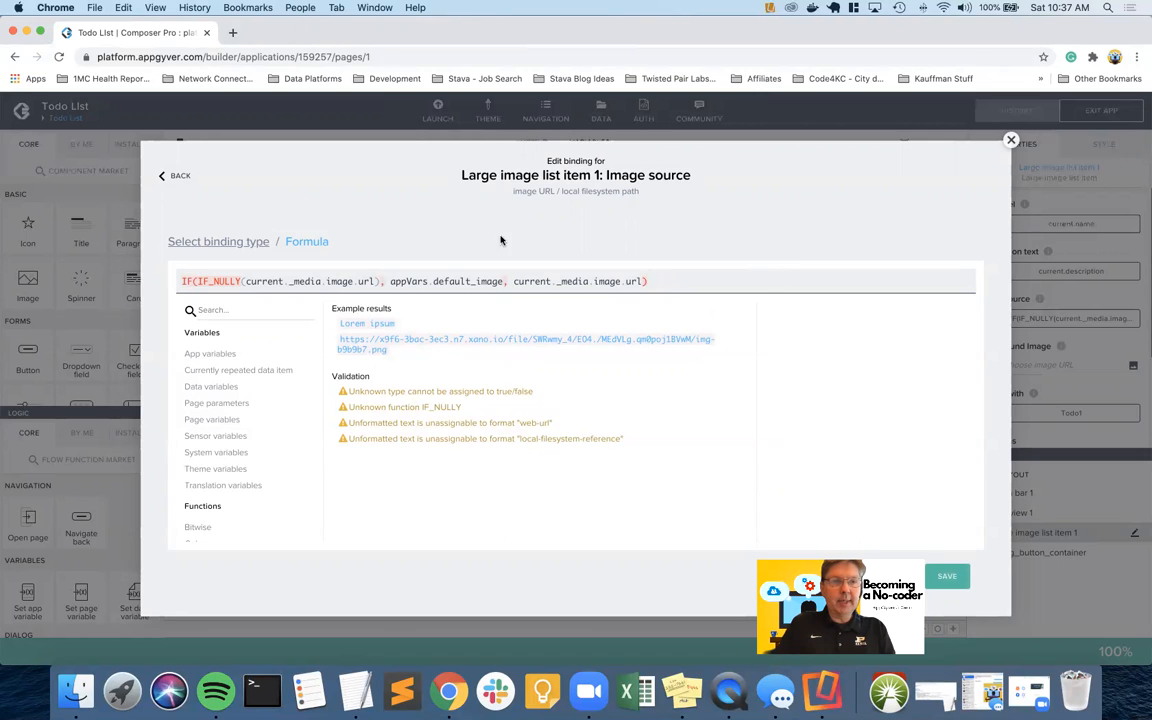
Change IF_NULLY to IS_NULLY in the IF condition and save the formula
left_click(211, 281)
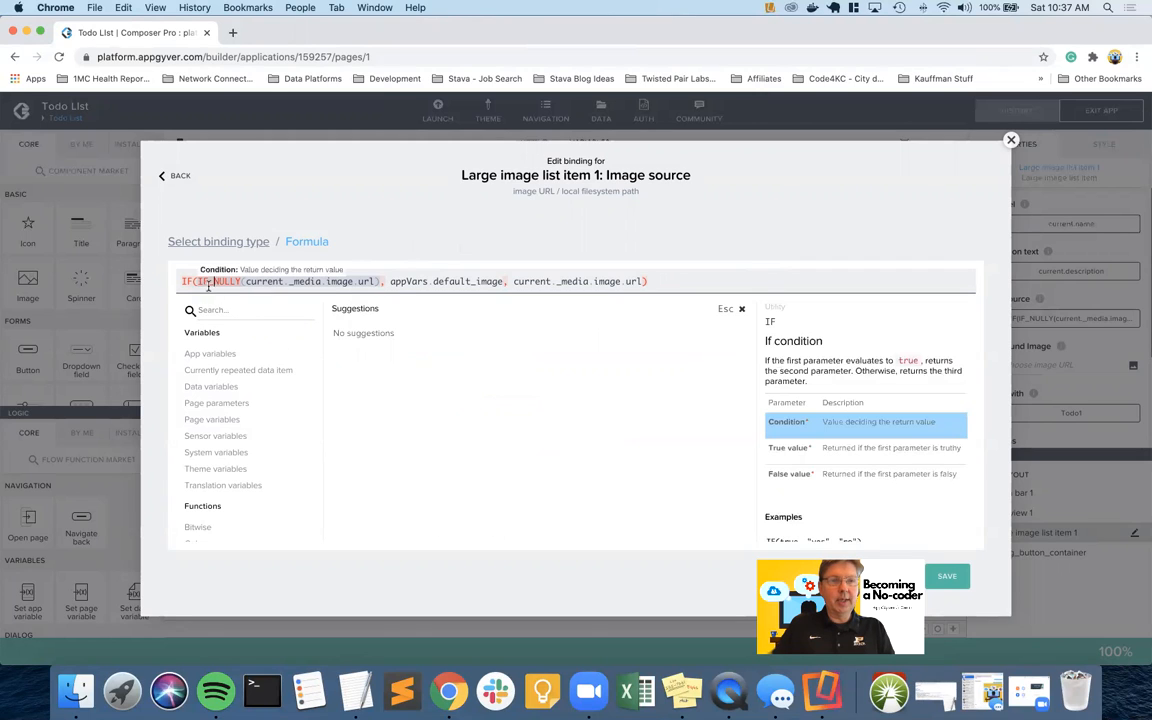
key("Delete")
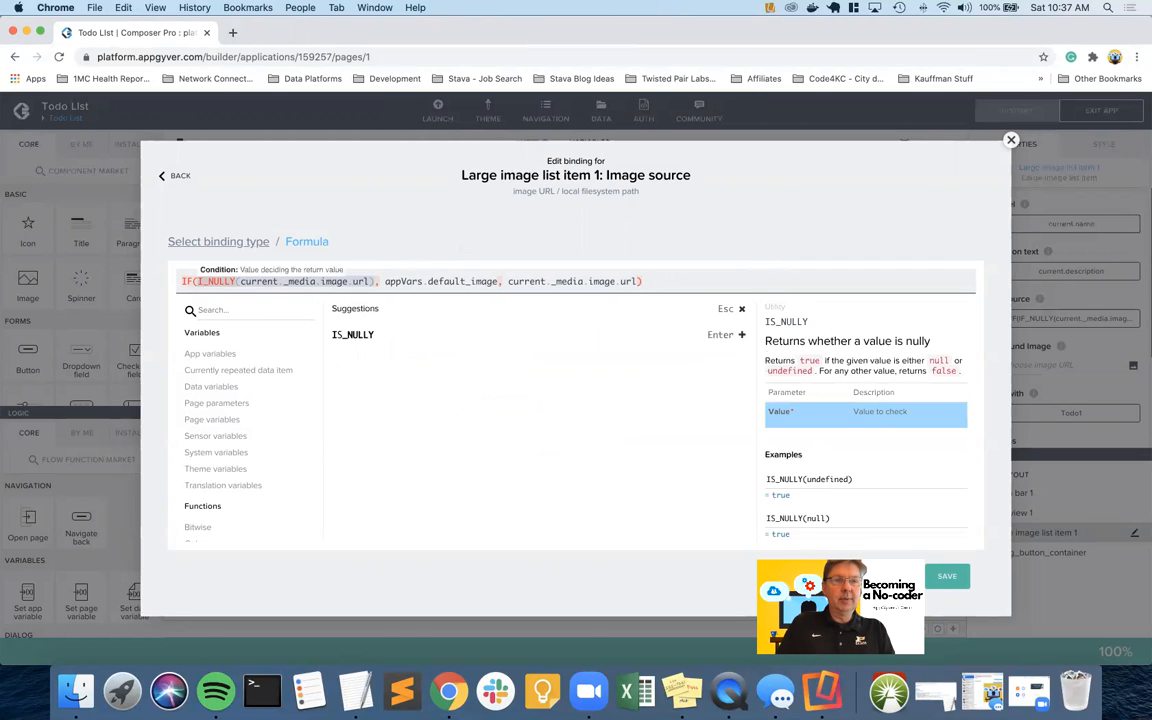
type("S")
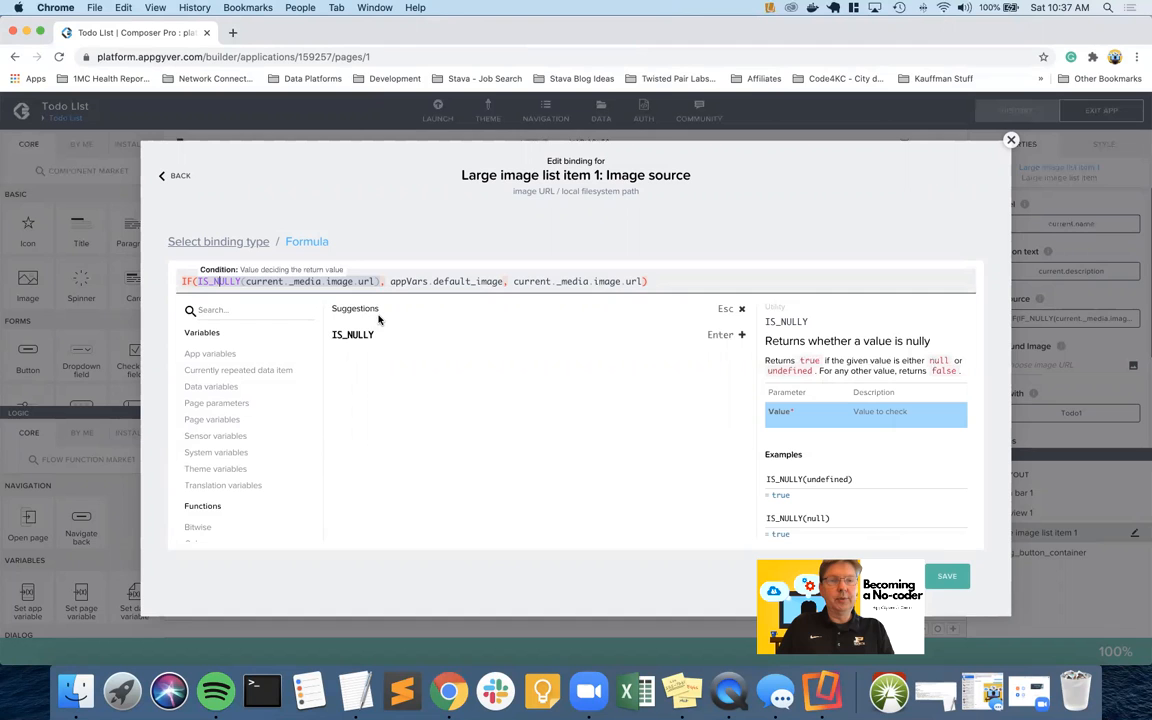
left_click(397, 281)
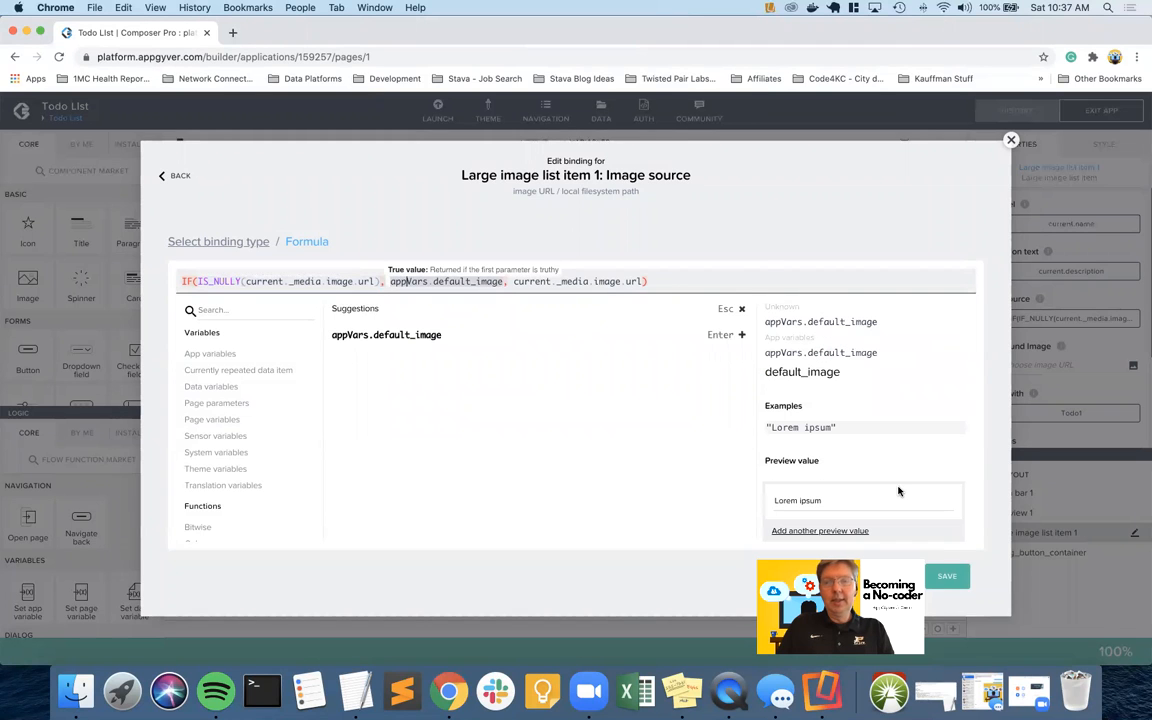
left_click(958, 577)
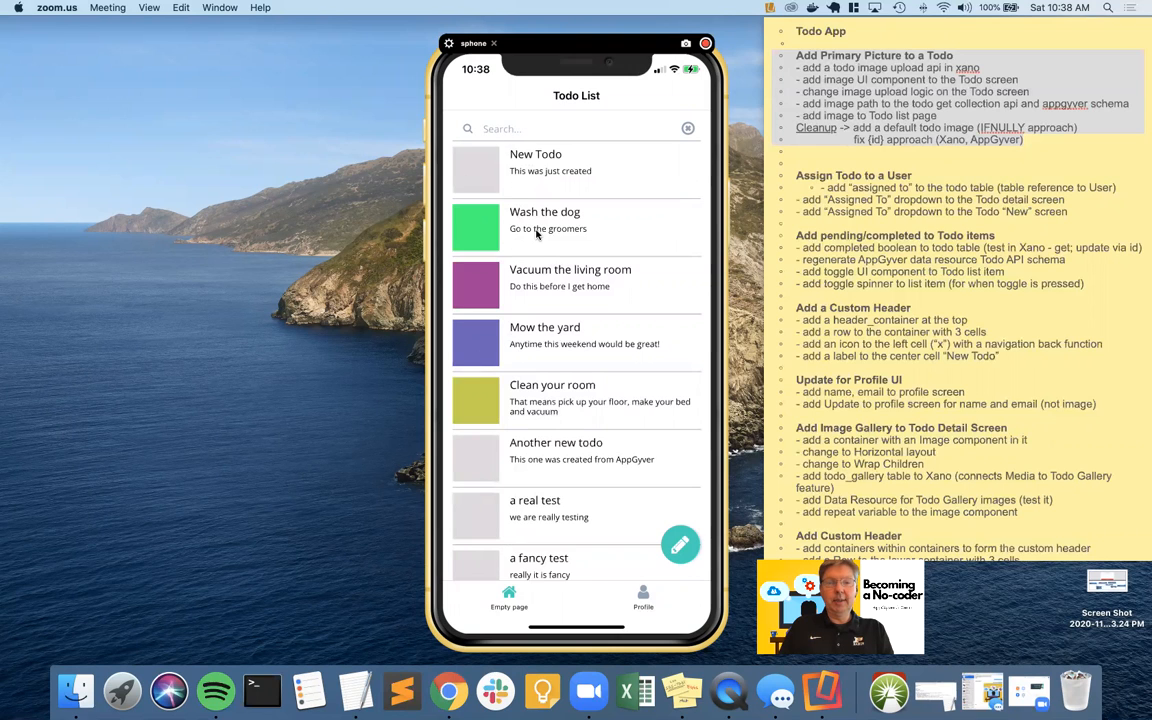
Return from the iPhone preview to the app builder showing the Todo List page layout
key("ctrl+Left")
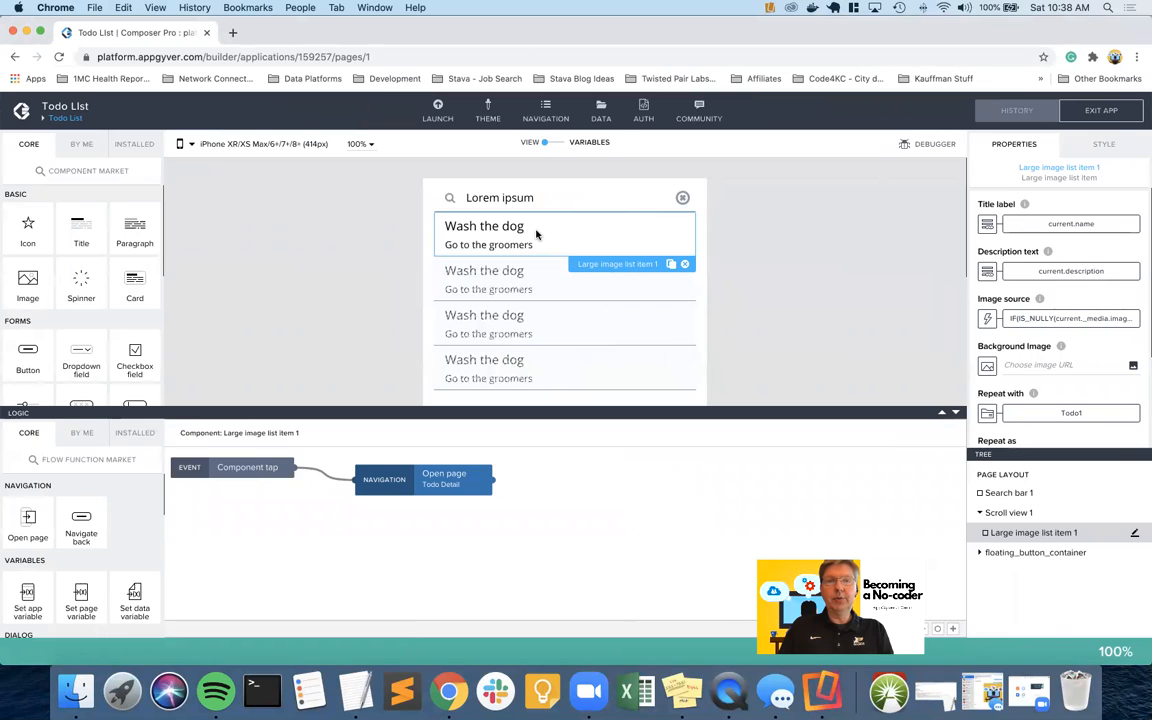
Set UploadTodoPrimary's CREATE RECORD (POST) relative path to /{id}
left_click(601, 116)
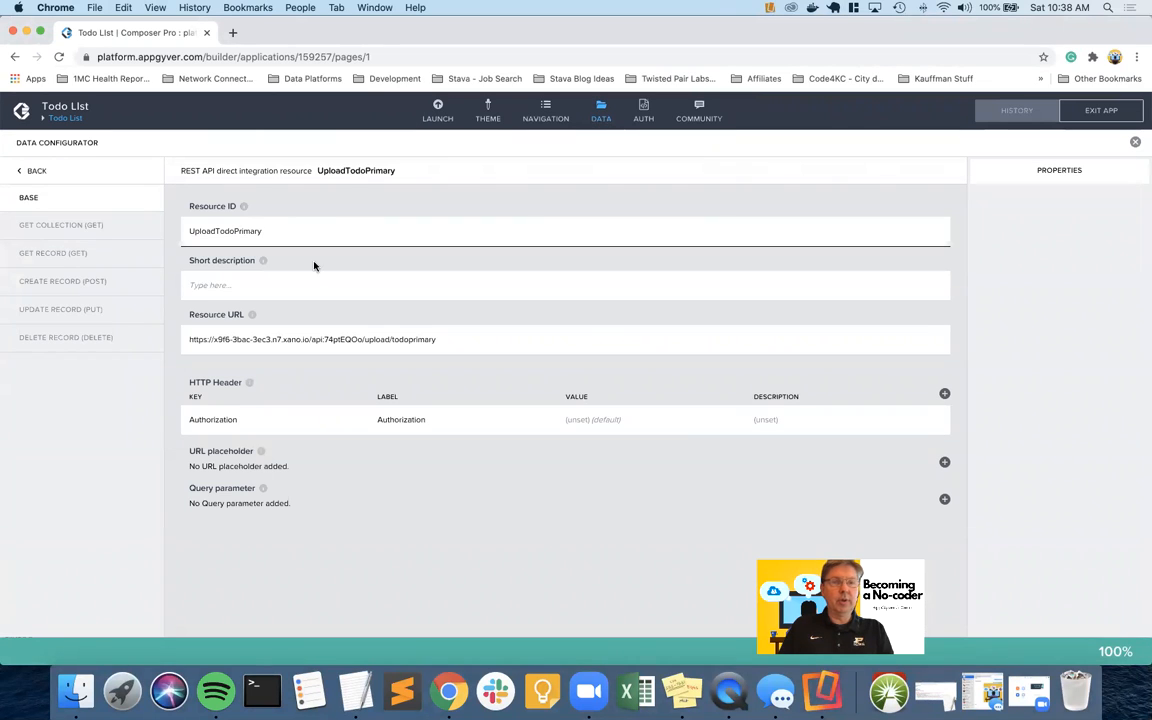
triple_click(348, 170)
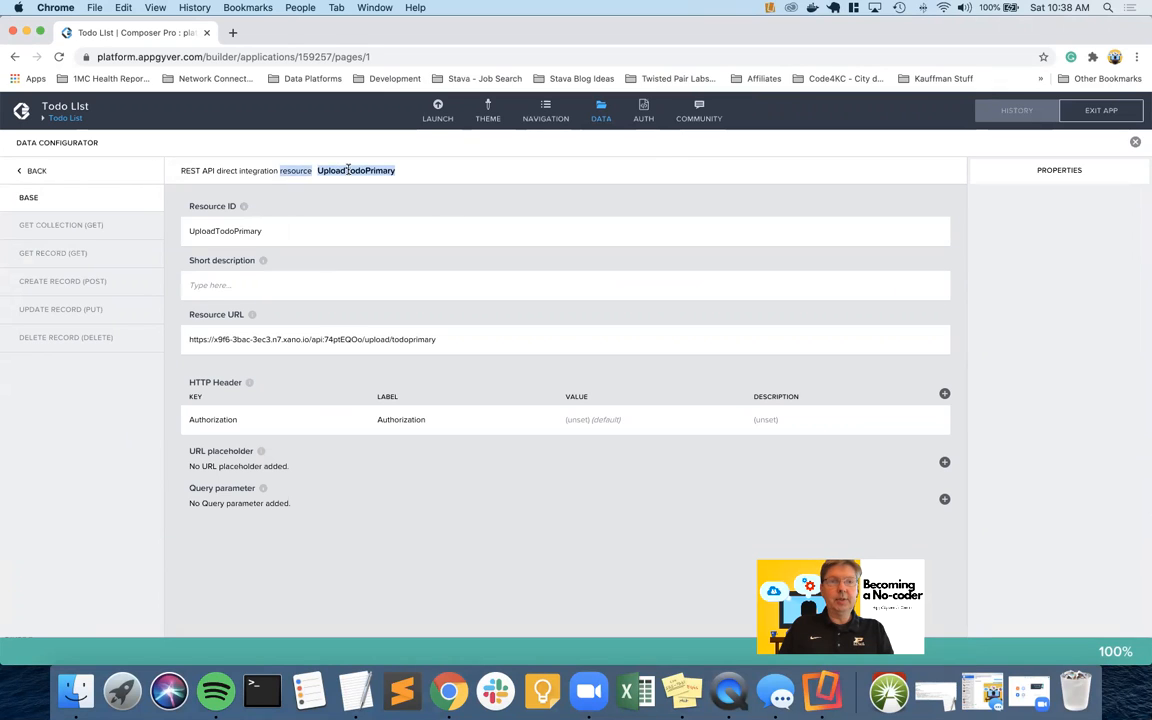
left_click(114, 282)
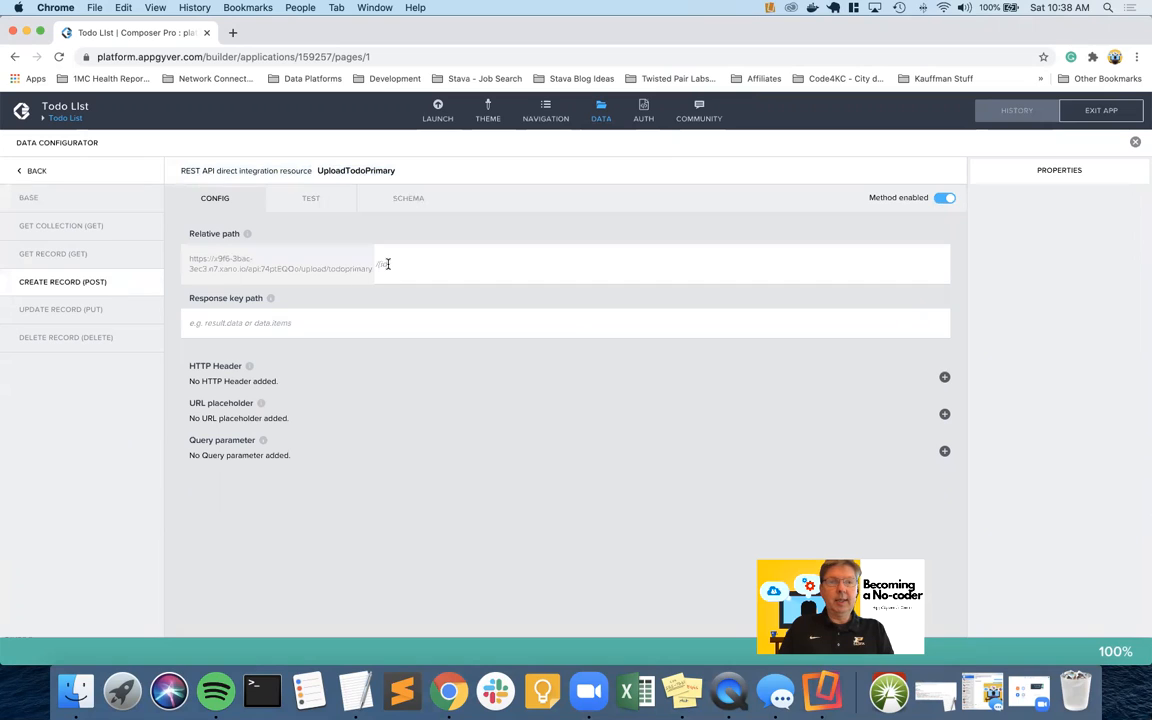
left_click(388, 264)
type("/{id")
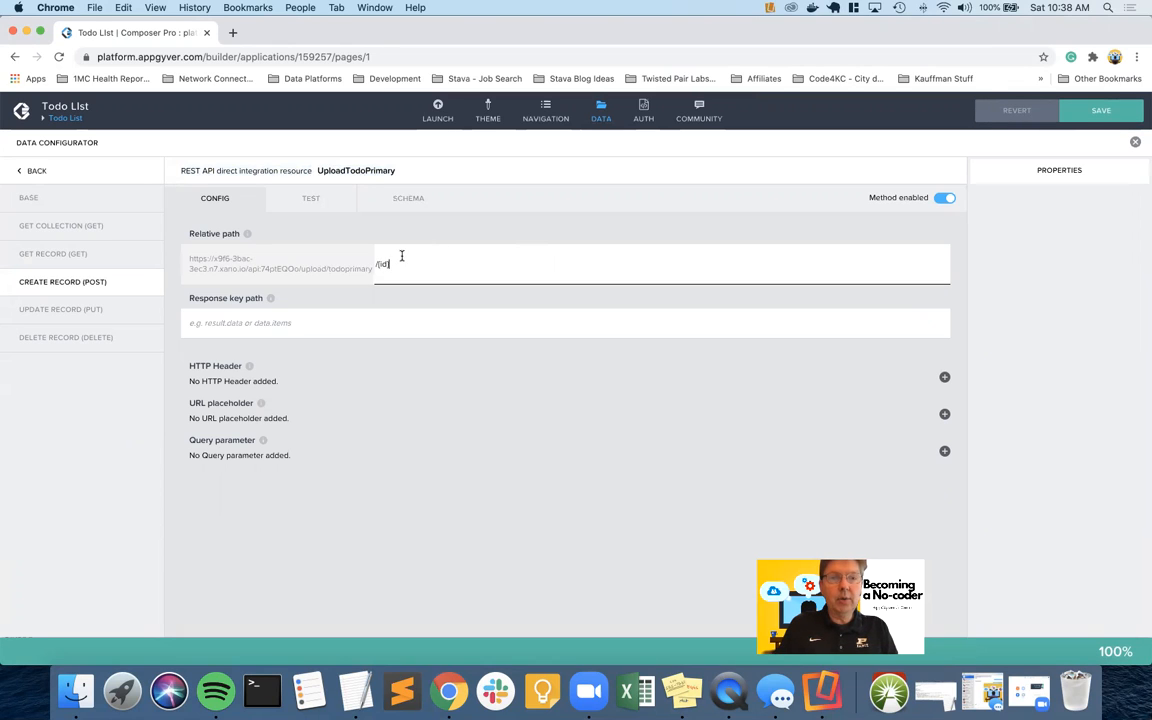
key("BackSpace")
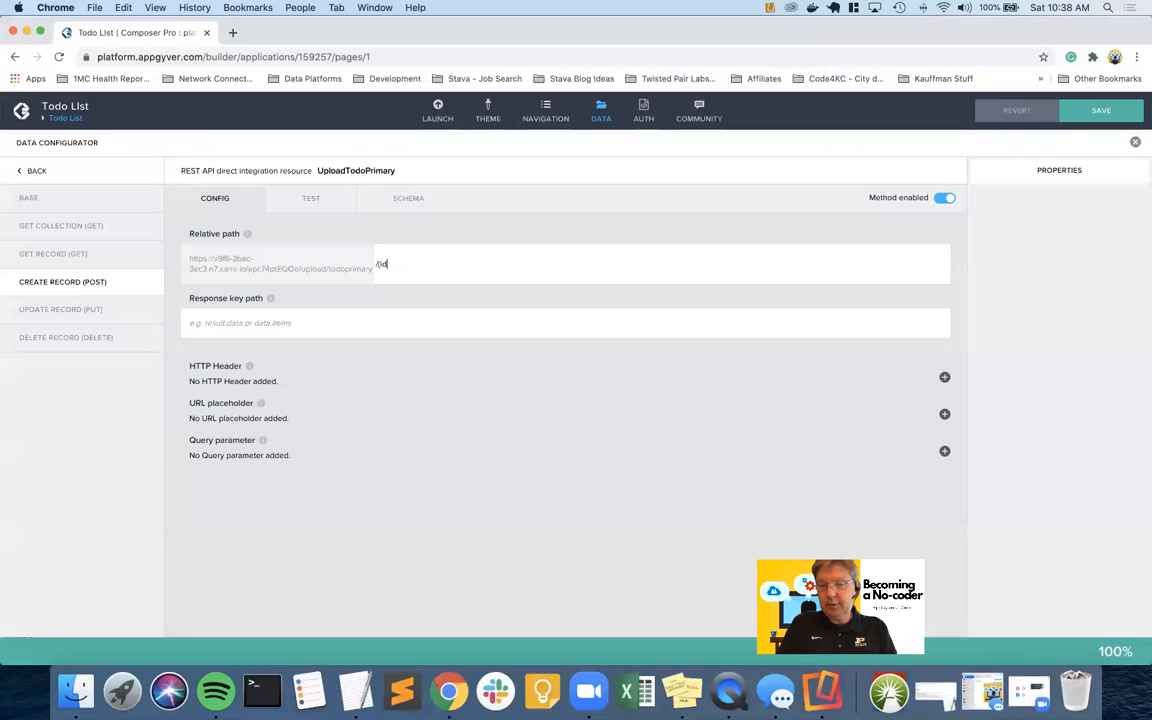
left_click(452, 253)
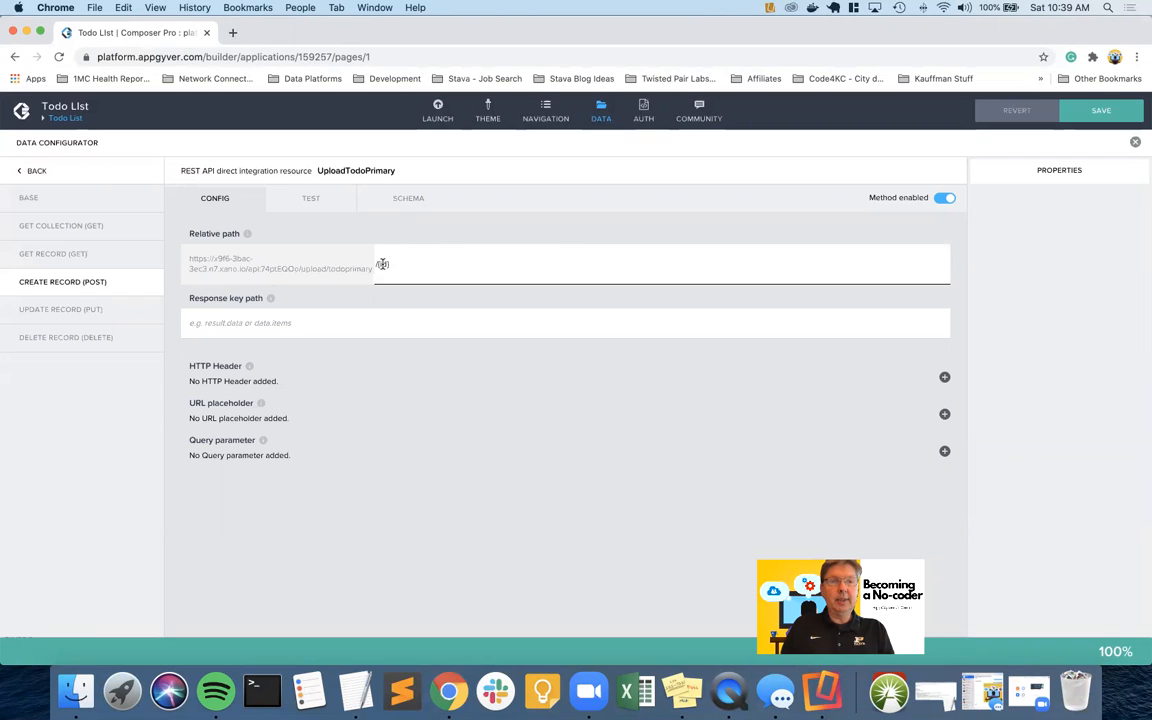
Inspect the create call's test record properties in the Custom object binding
left_click(311, 198)
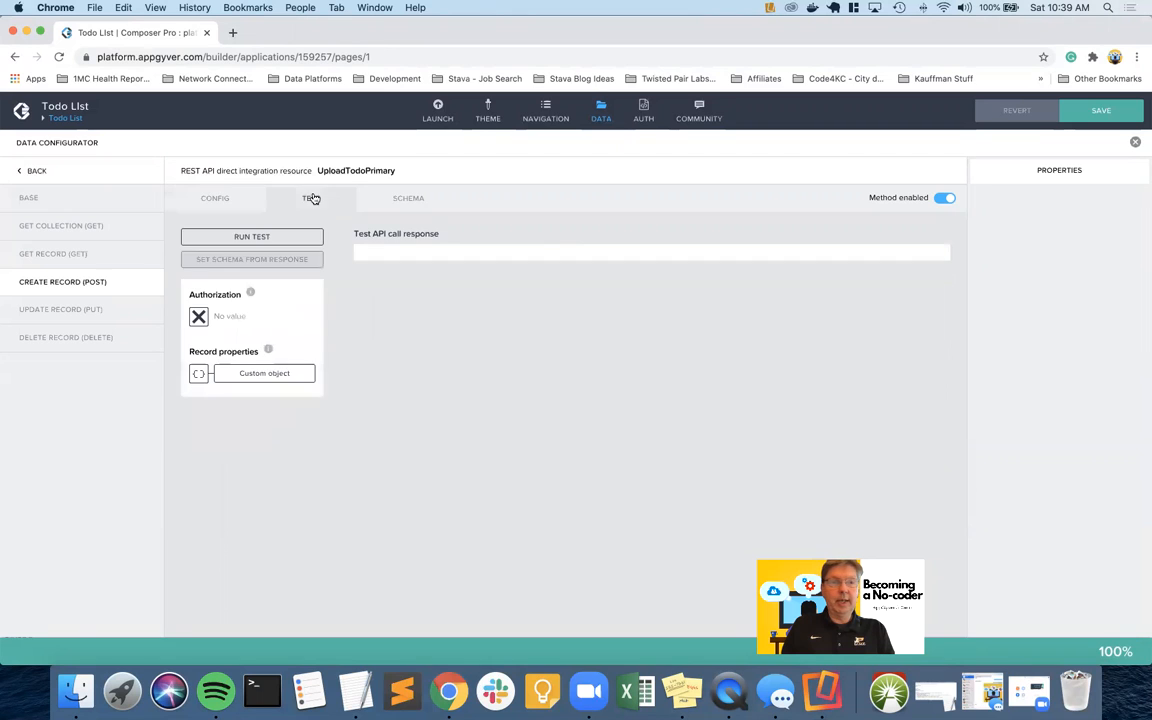
left_click(245, 372)
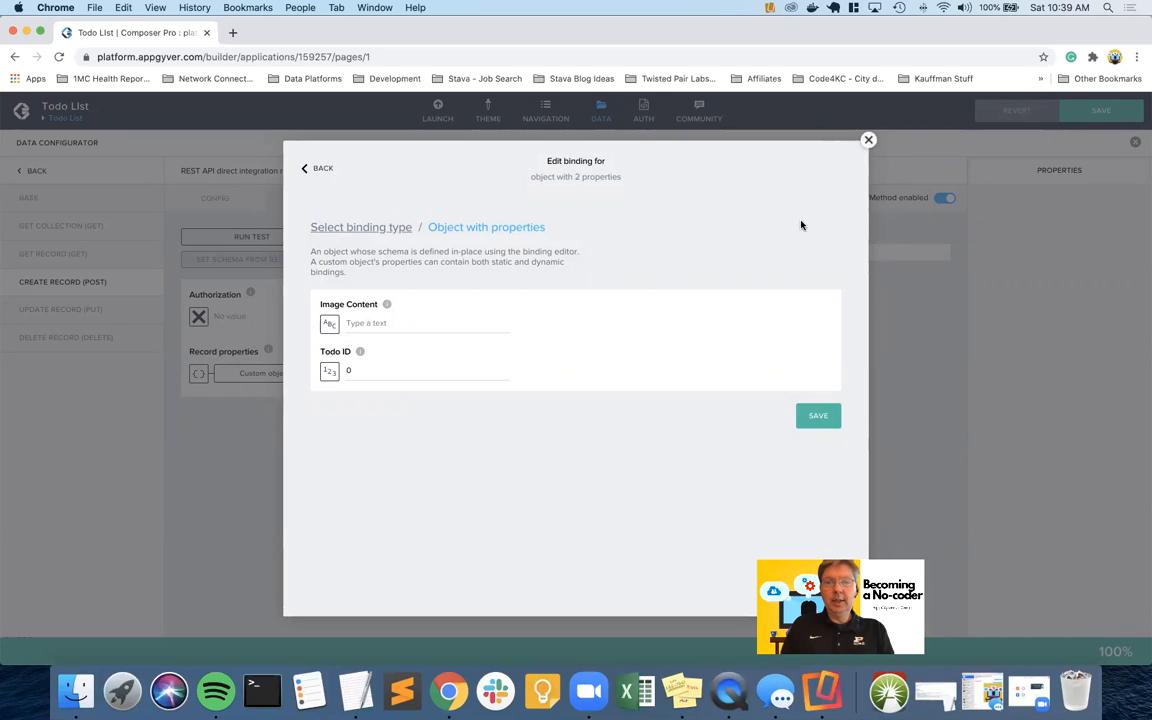
left_click(868, 140)
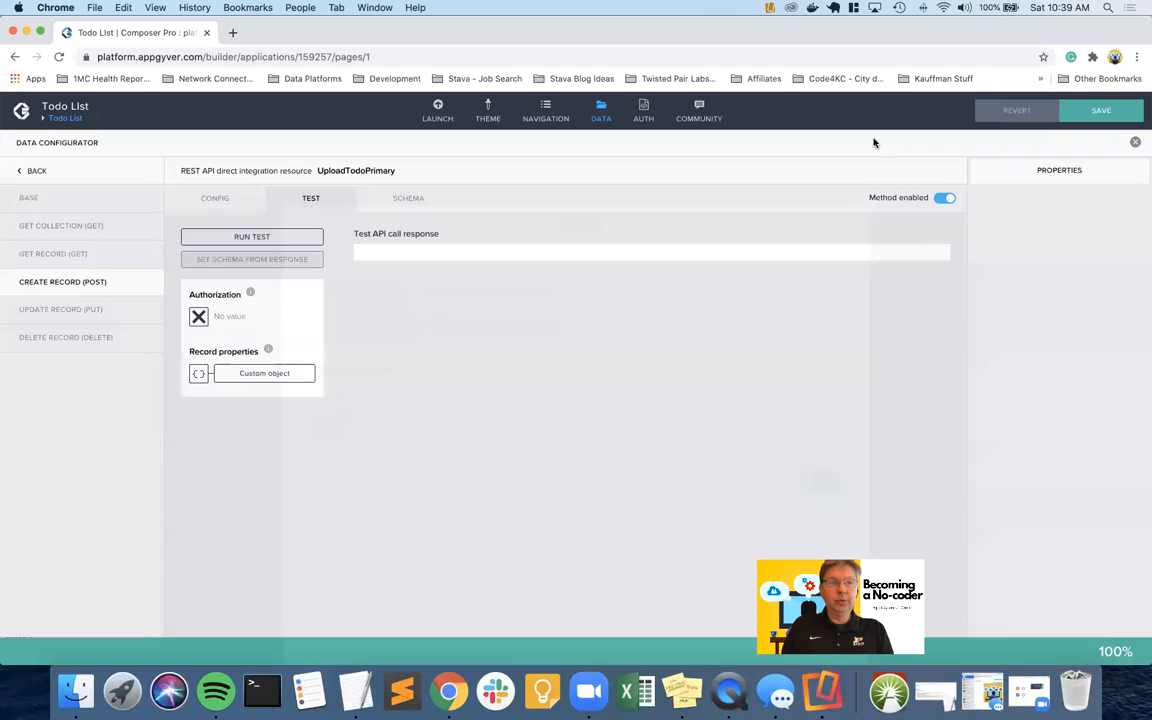
Delete the id property from the POST request schema, leaving only Image Content
left_click(410, 199)
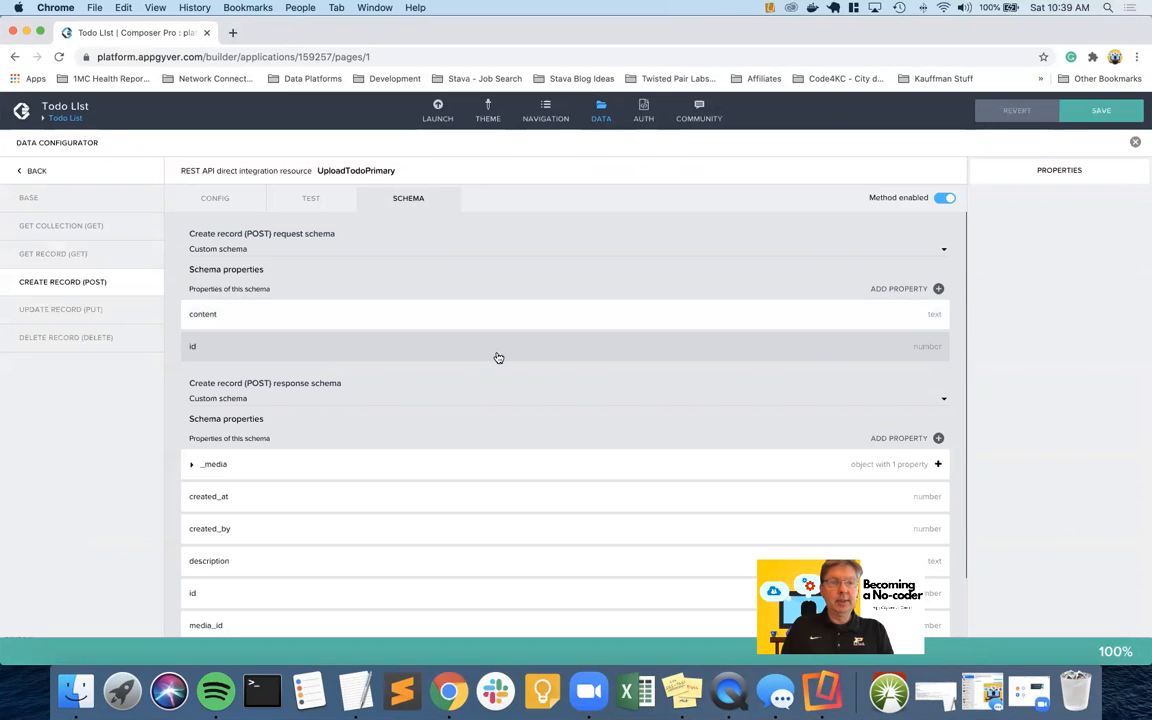
left_click(776, 352)
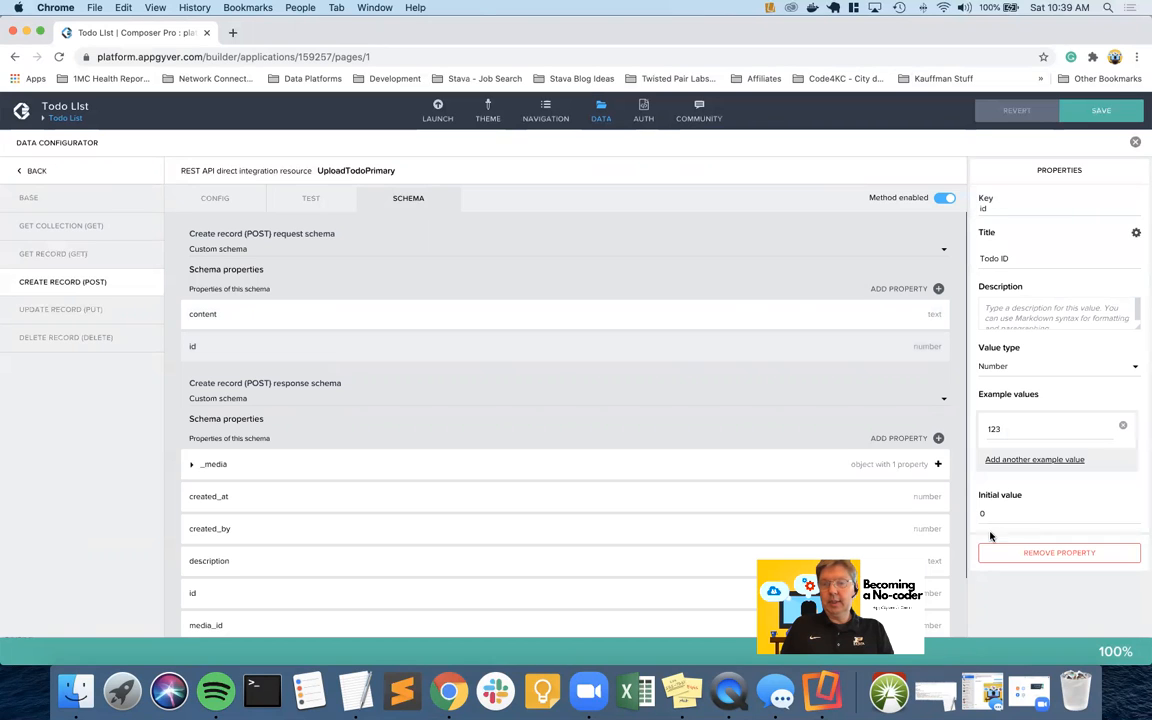
left_click(1013, 550)
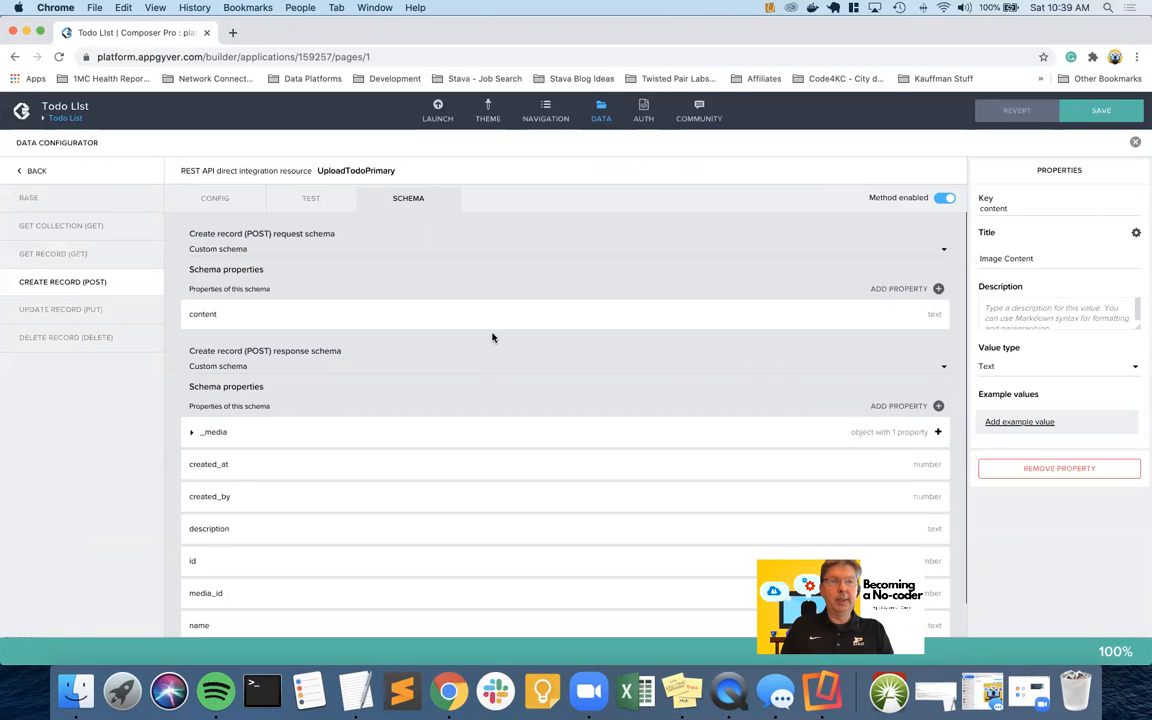
left_click(226, 197)
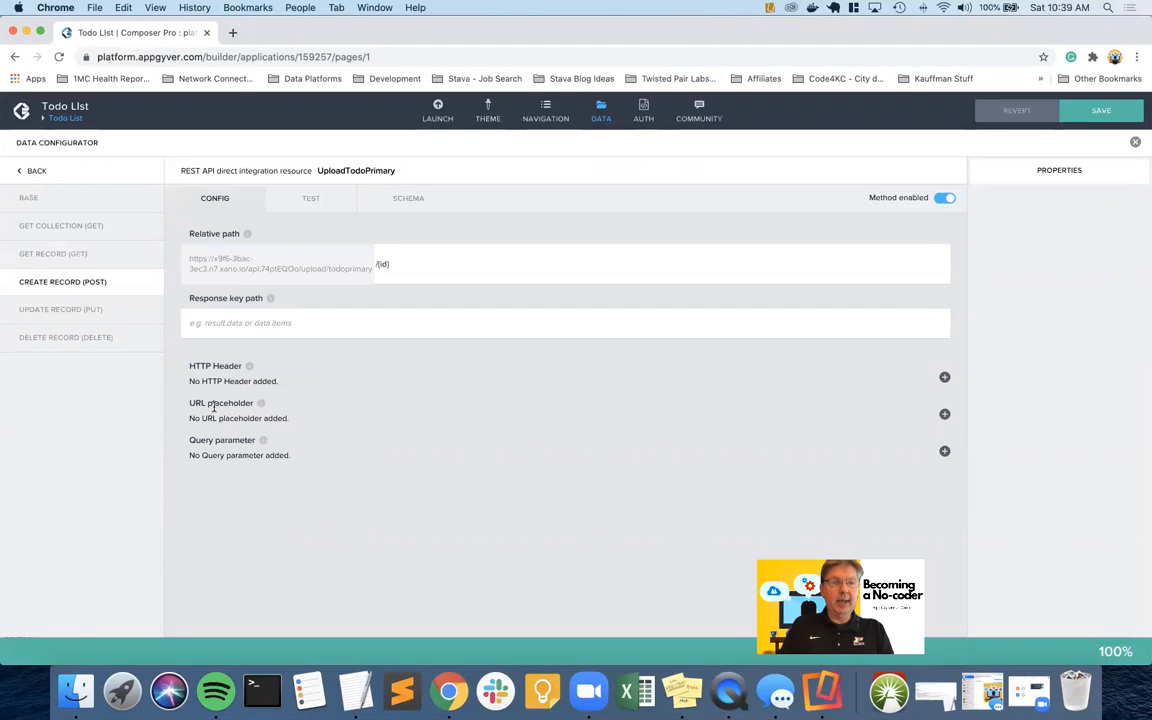
Add a URL placeholder labelled Todo ID with key id and Number value type
left_click(944, 414)
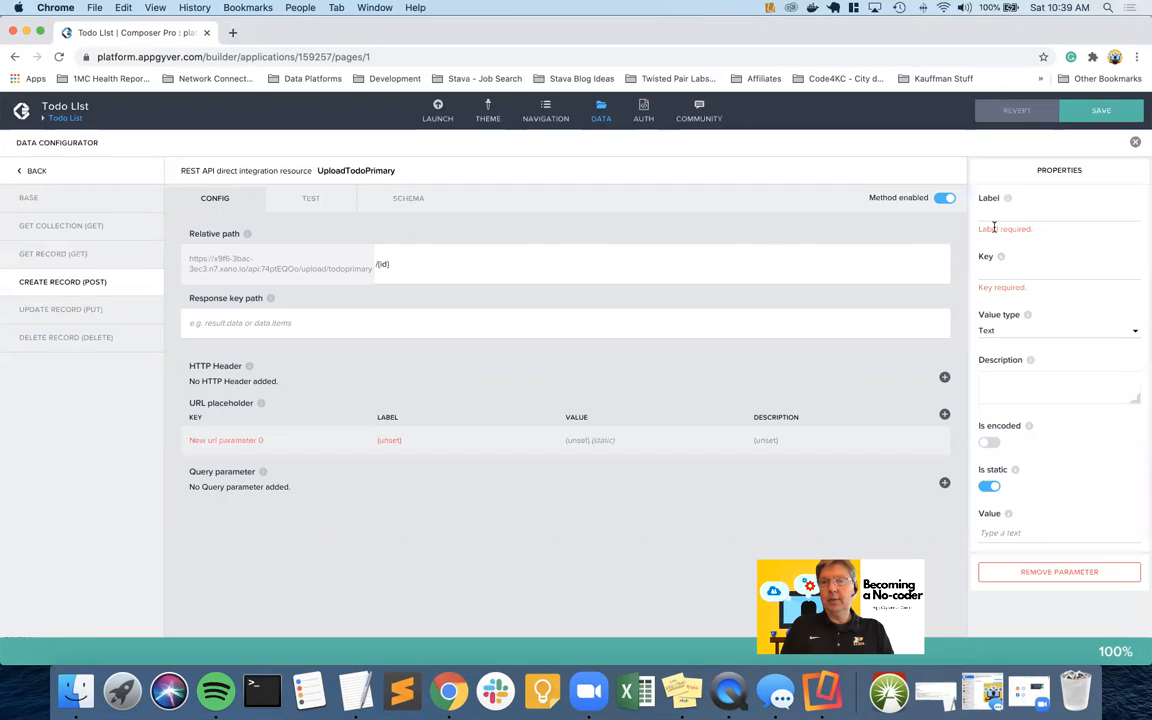
type("Todo")
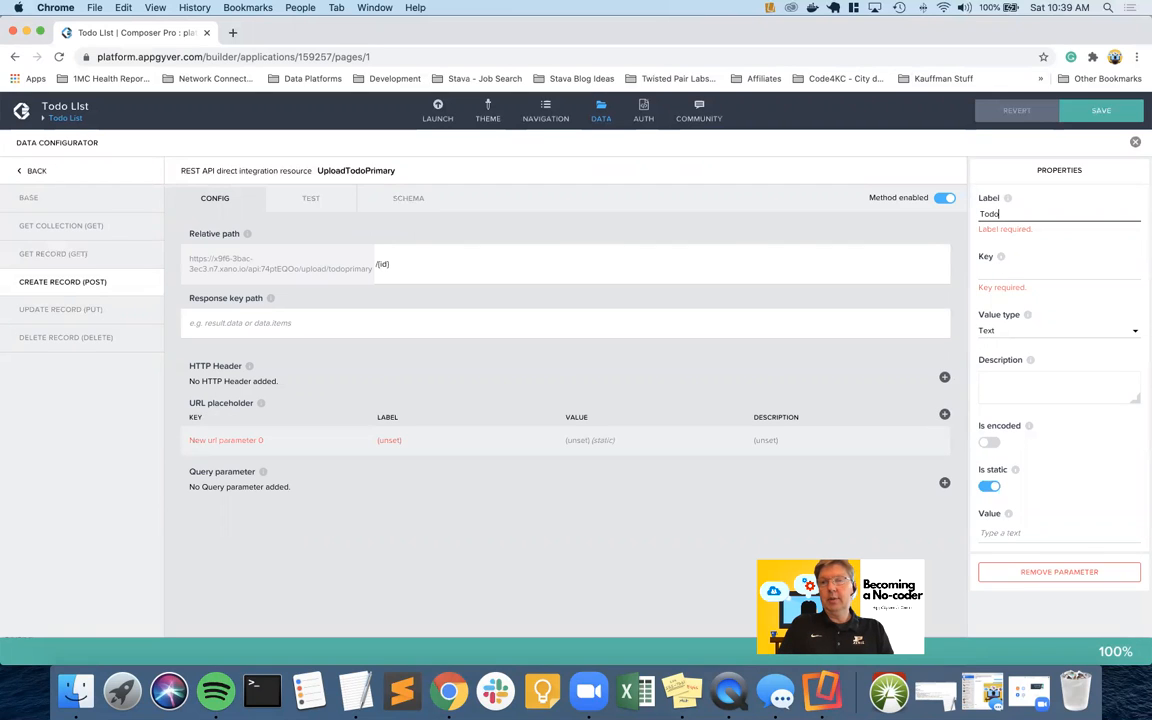
type(" ID")
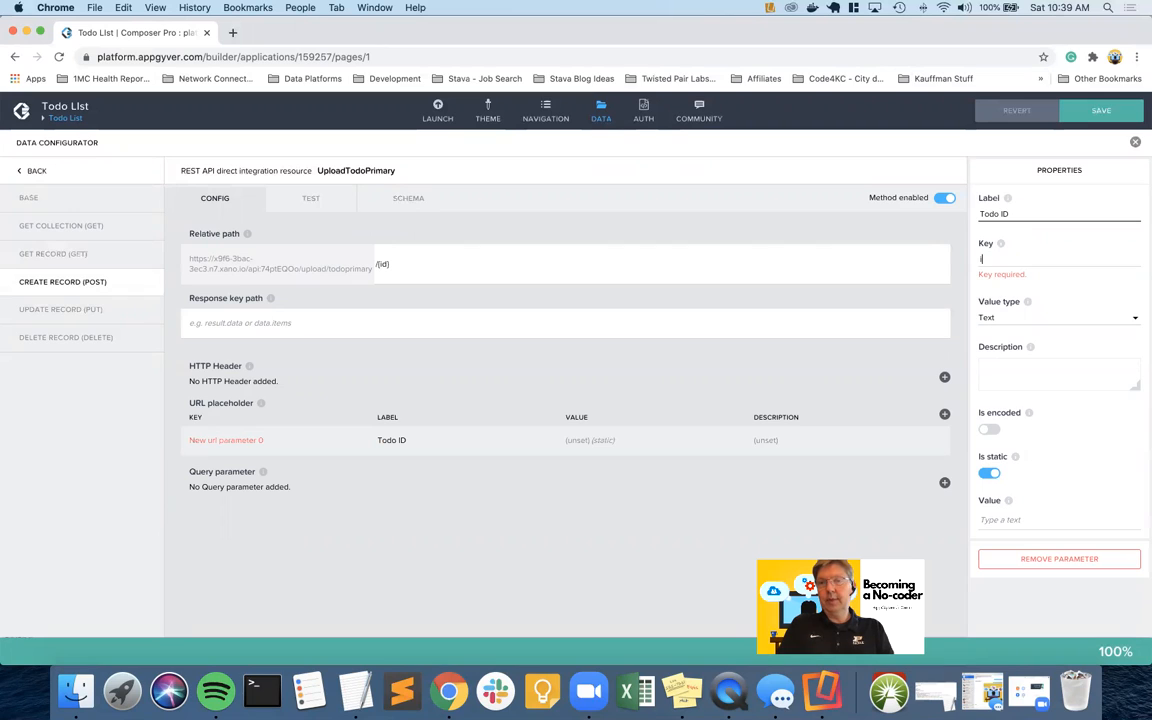
left_click(981, 258)
type("id")
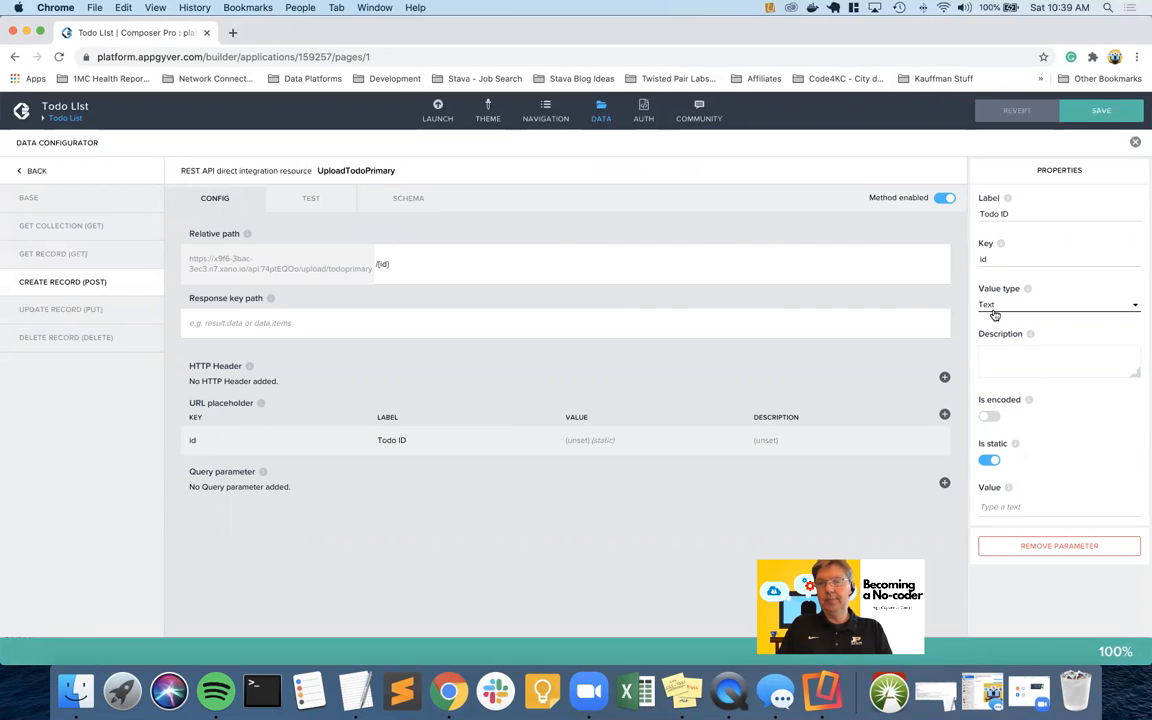
left_click(1001, 304)
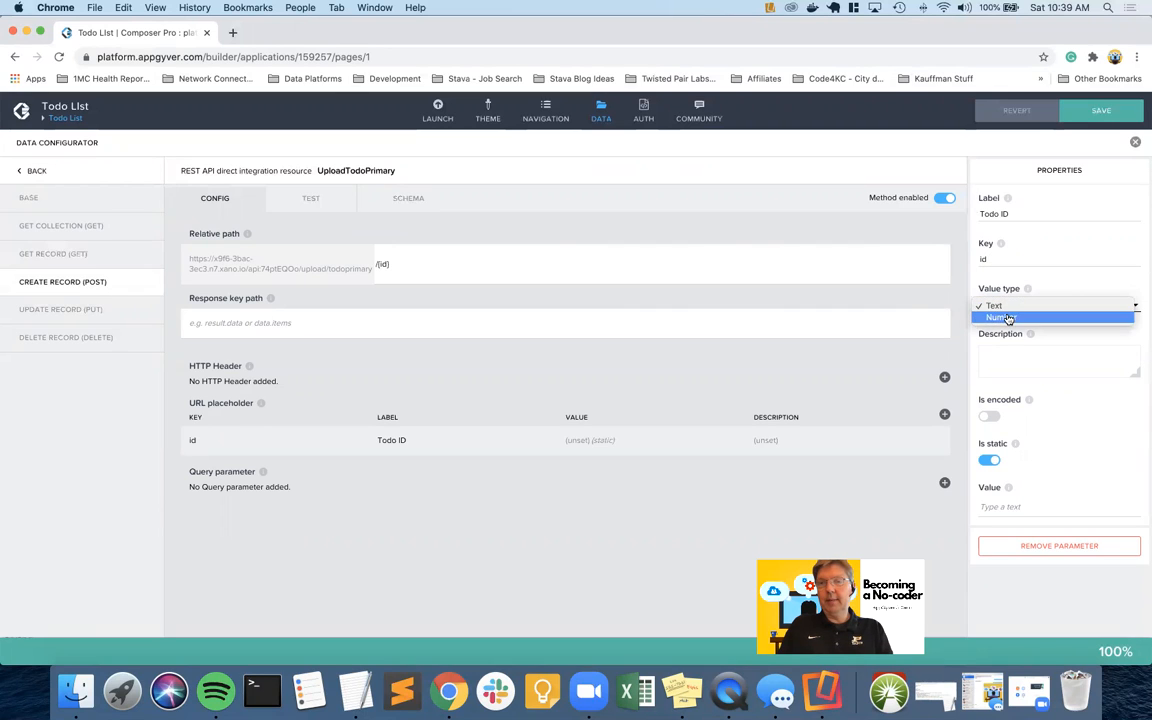
left_click(1001, 317)
left_click(986, 460)
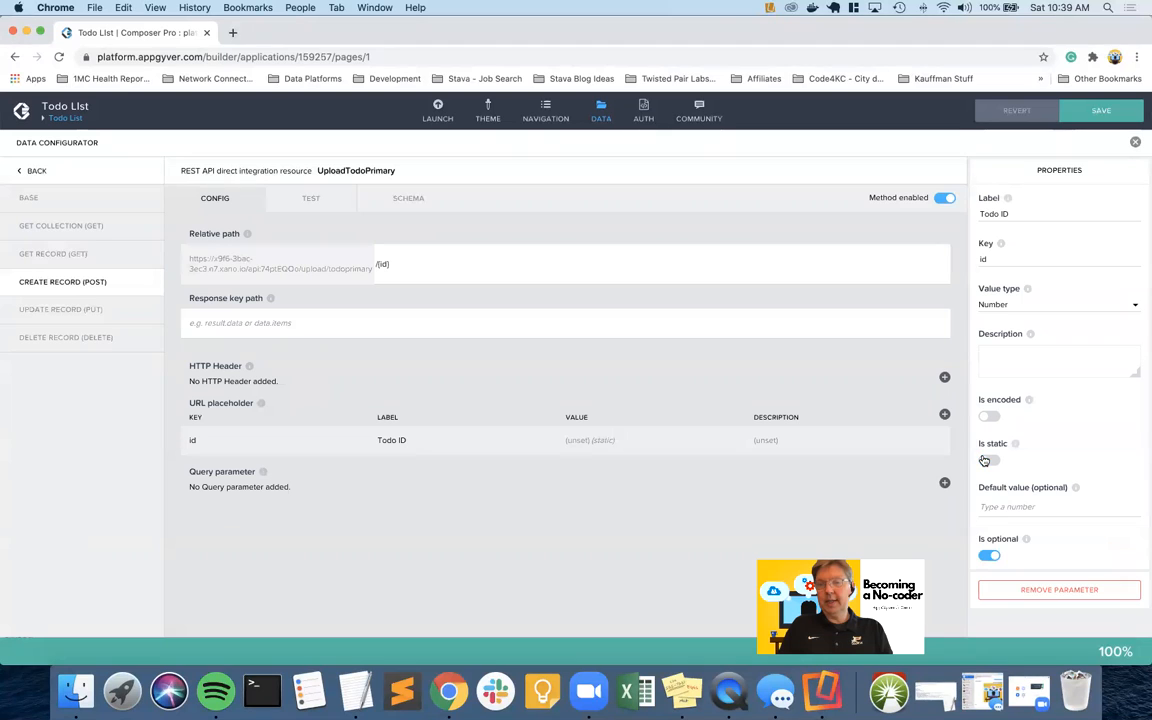
Save the app, recheck the POST relative path, and open its TEST view
left_click(1100, 110)
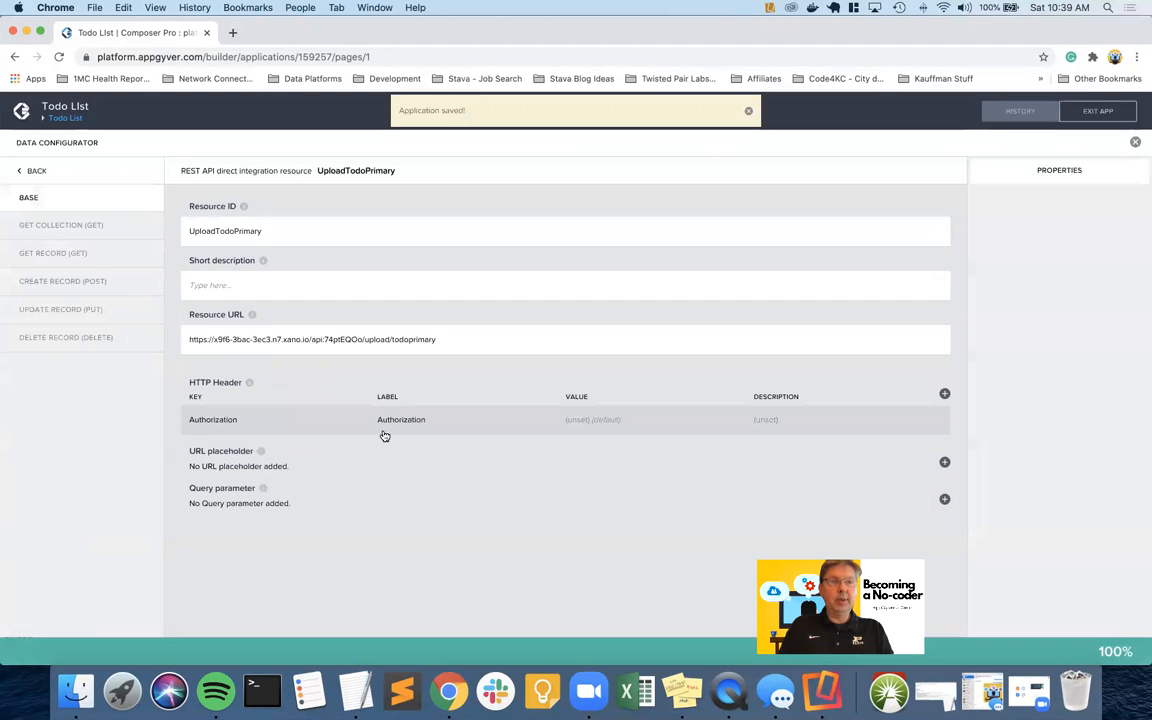
left_click(66, 282)
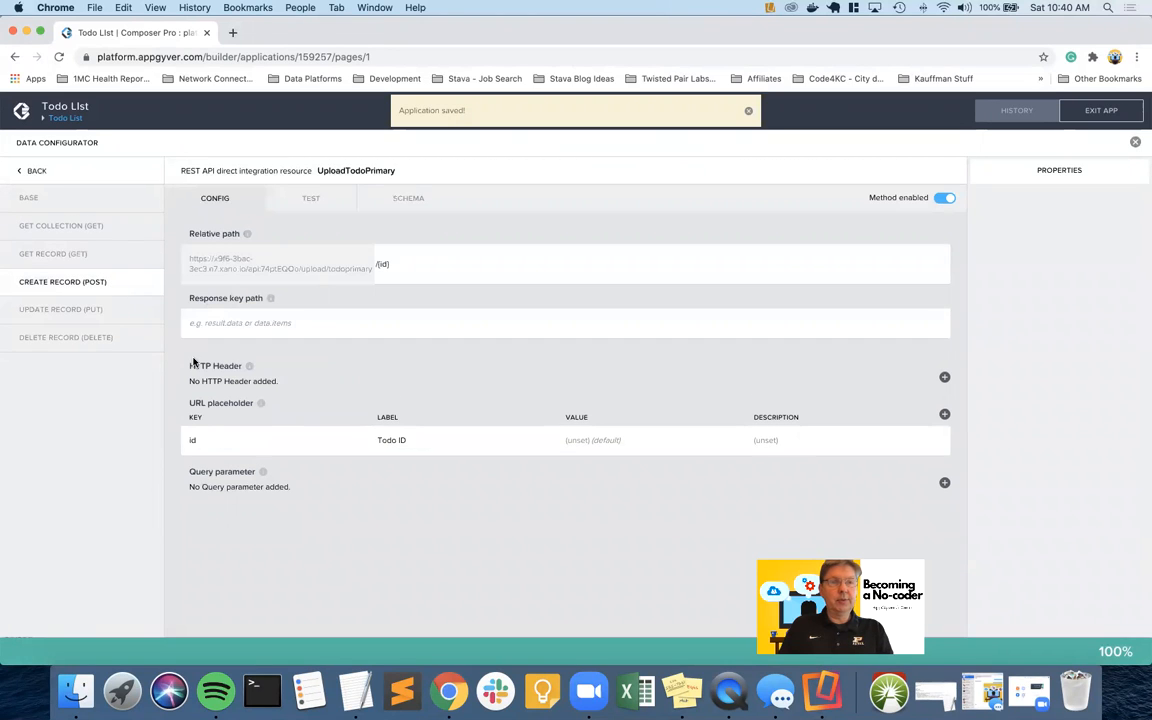
left_click(381, 264)
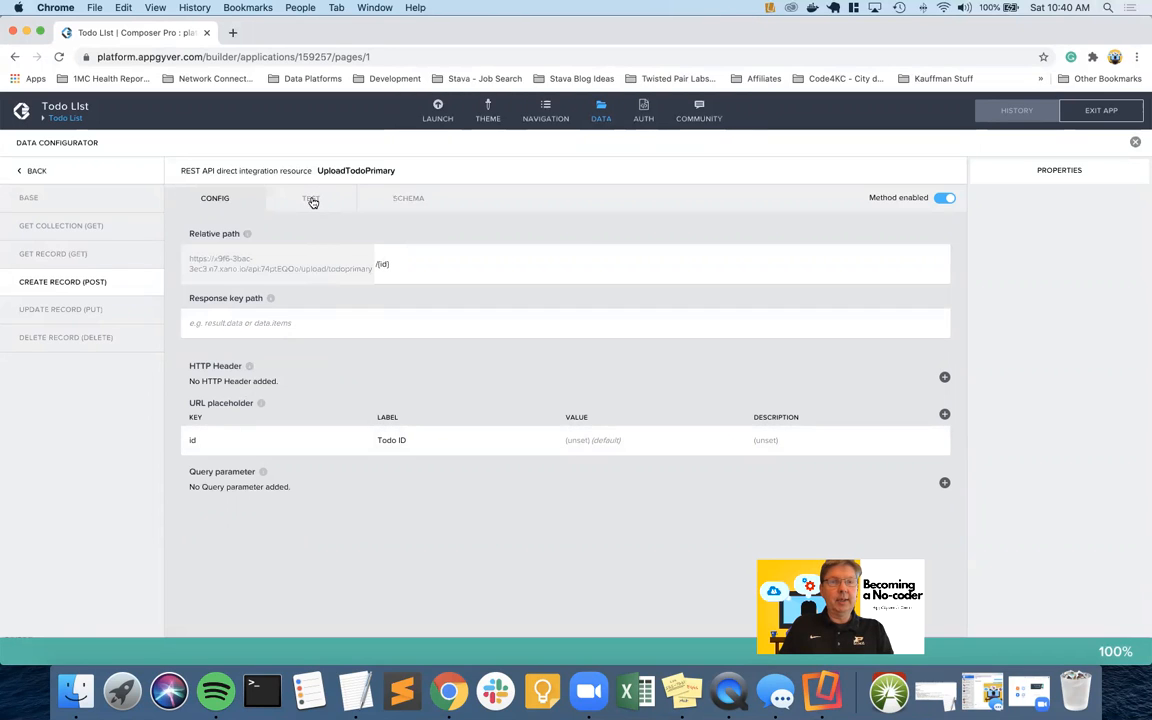
left_click(311, 199)
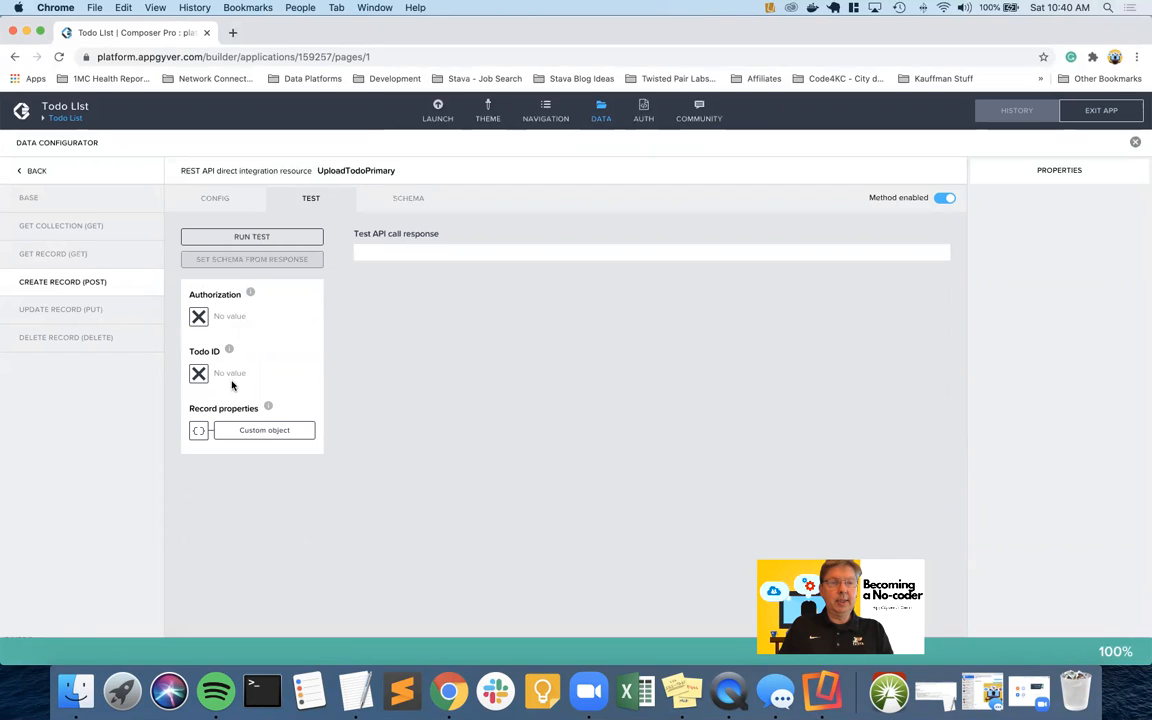
Review the record's Image Content field, then move to the 1x1 pixel PNG generator
left_click(241, 431)
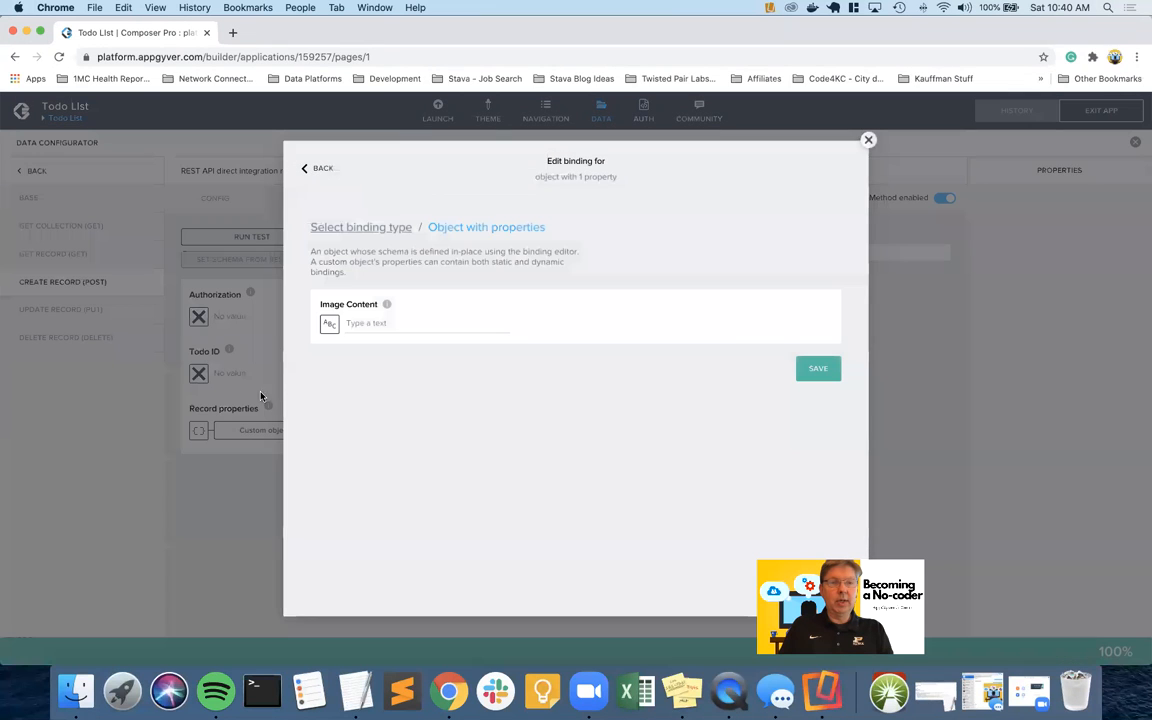
left_click(869, 143)
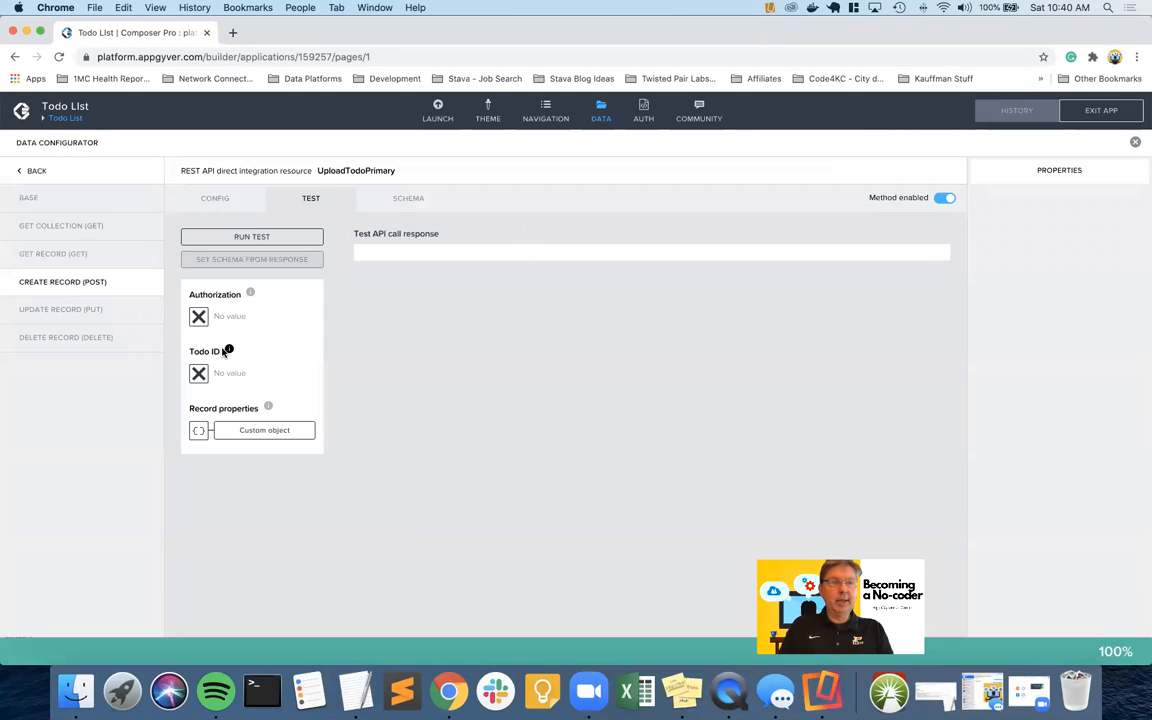
key("ctrl+Left")
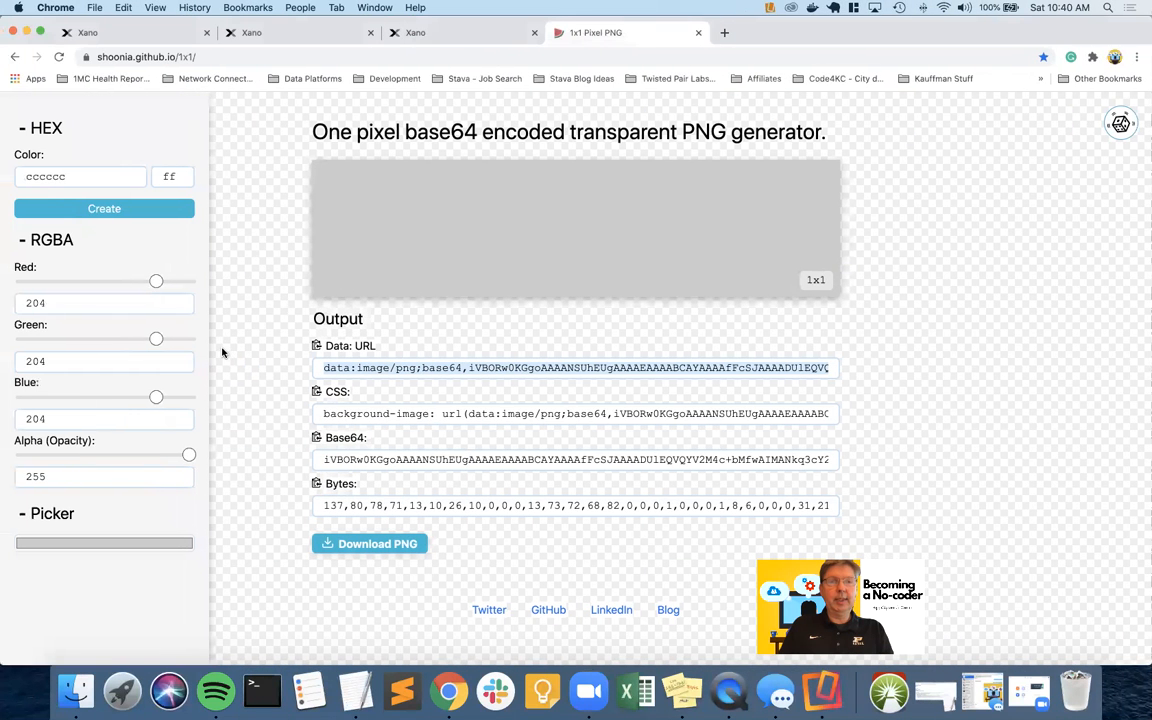
Save the Xano endpoint as upload/todoprimary without /{id}, then return to the endpoint list
left_click(140, 36)
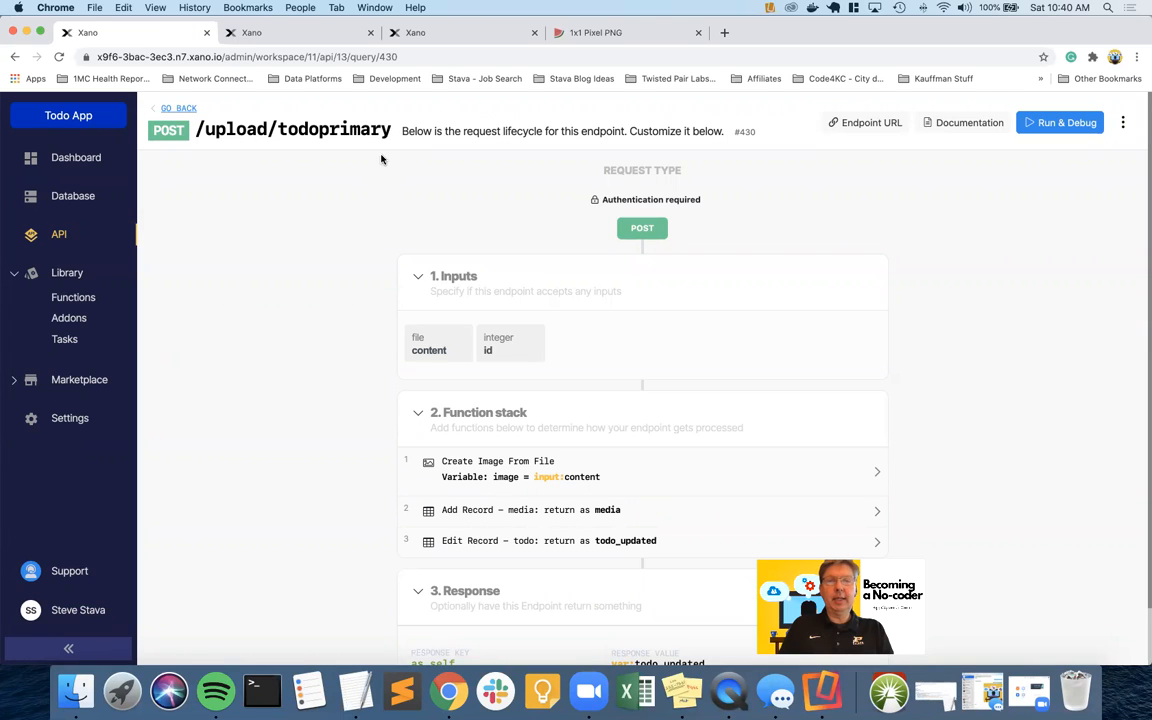
left_click(1122, 123)
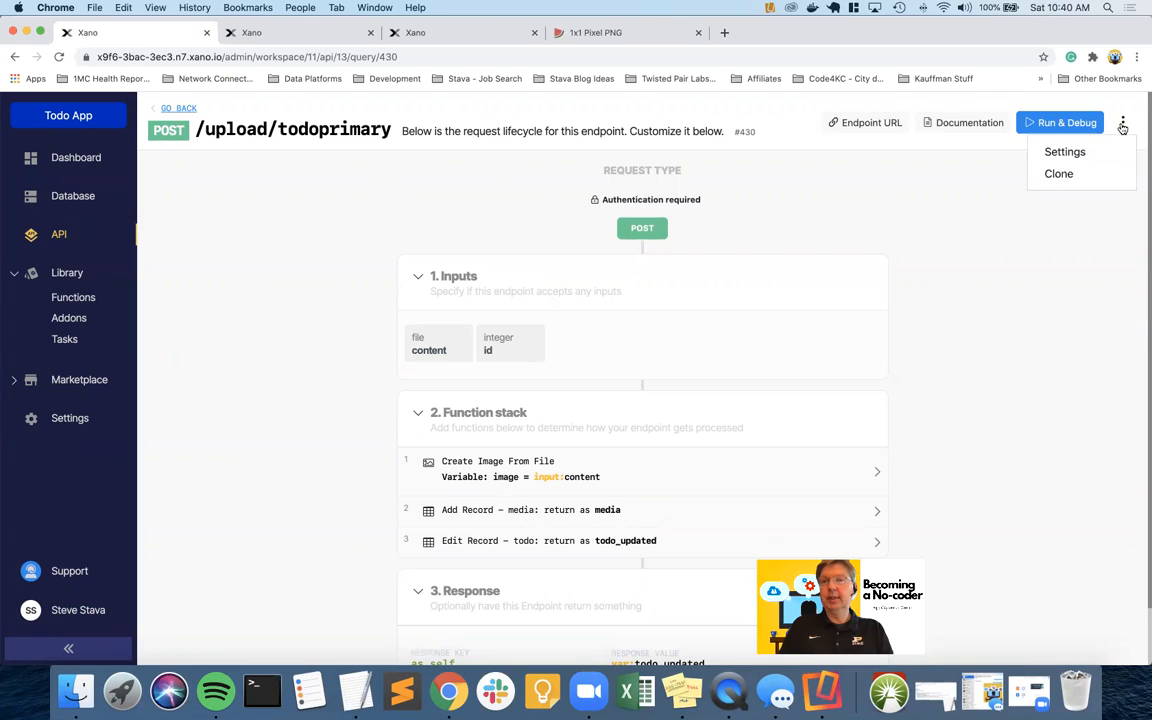
left_click(1066, 153)
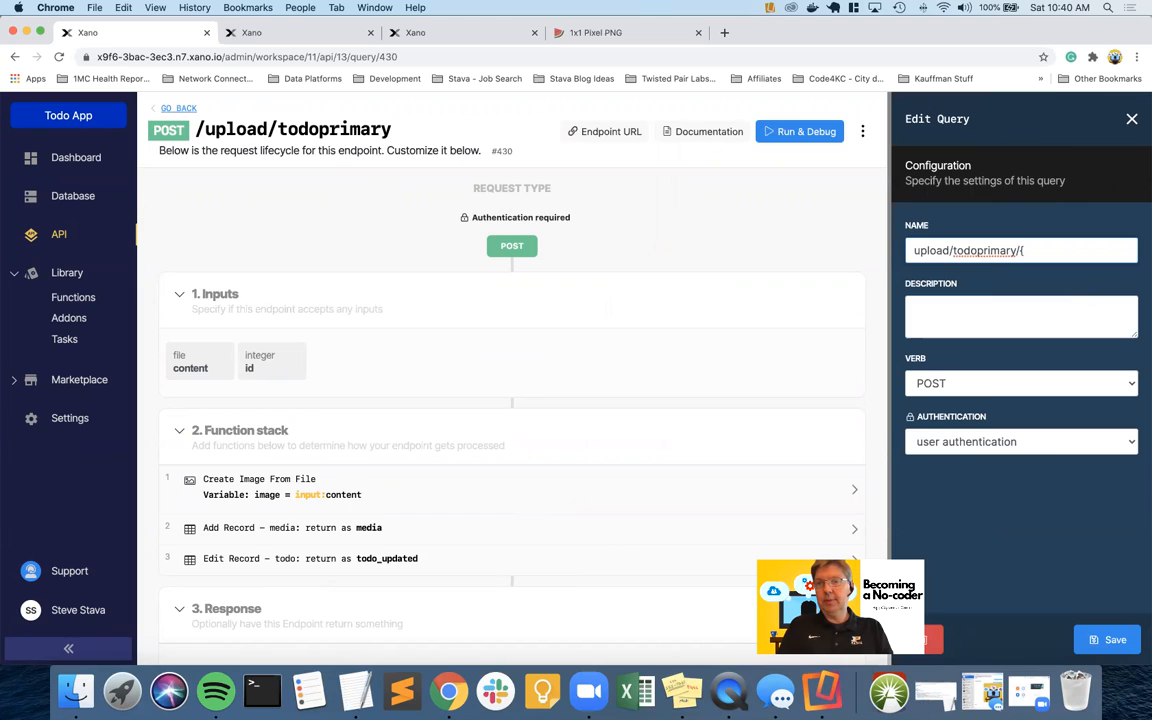
left_click(1101, 639)
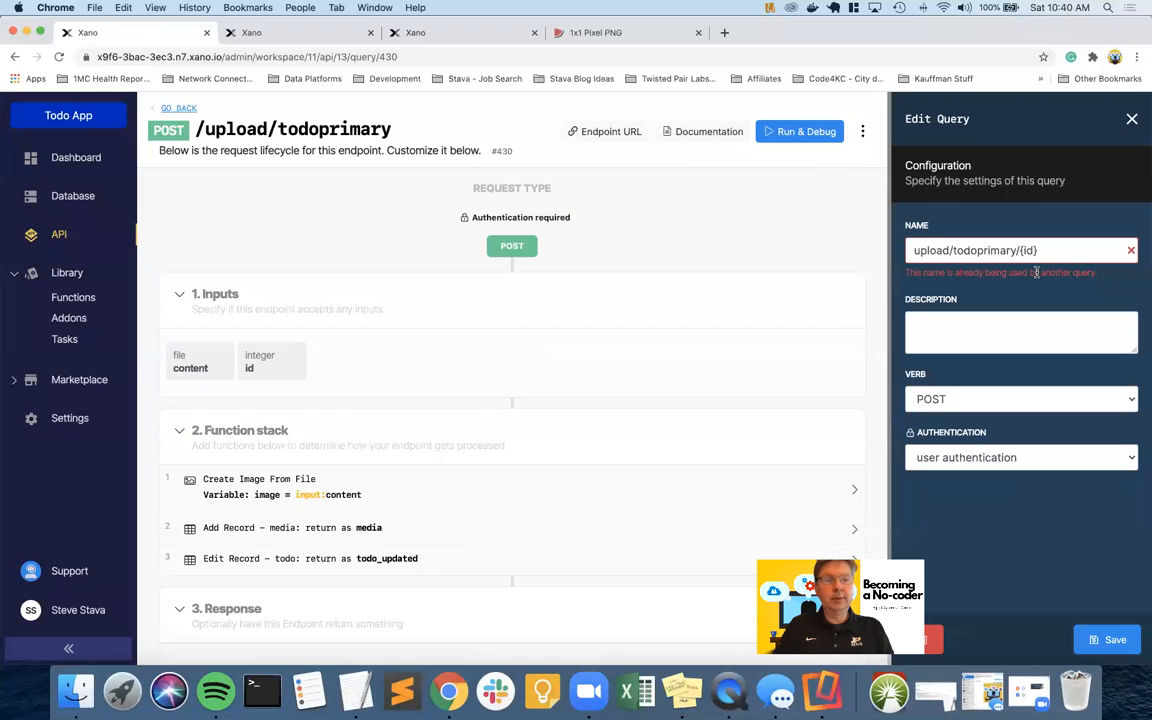
key("BackSpace")
key("BackSpace")
key("BackSpace")
key("BackSpace")
key("BackSpace")
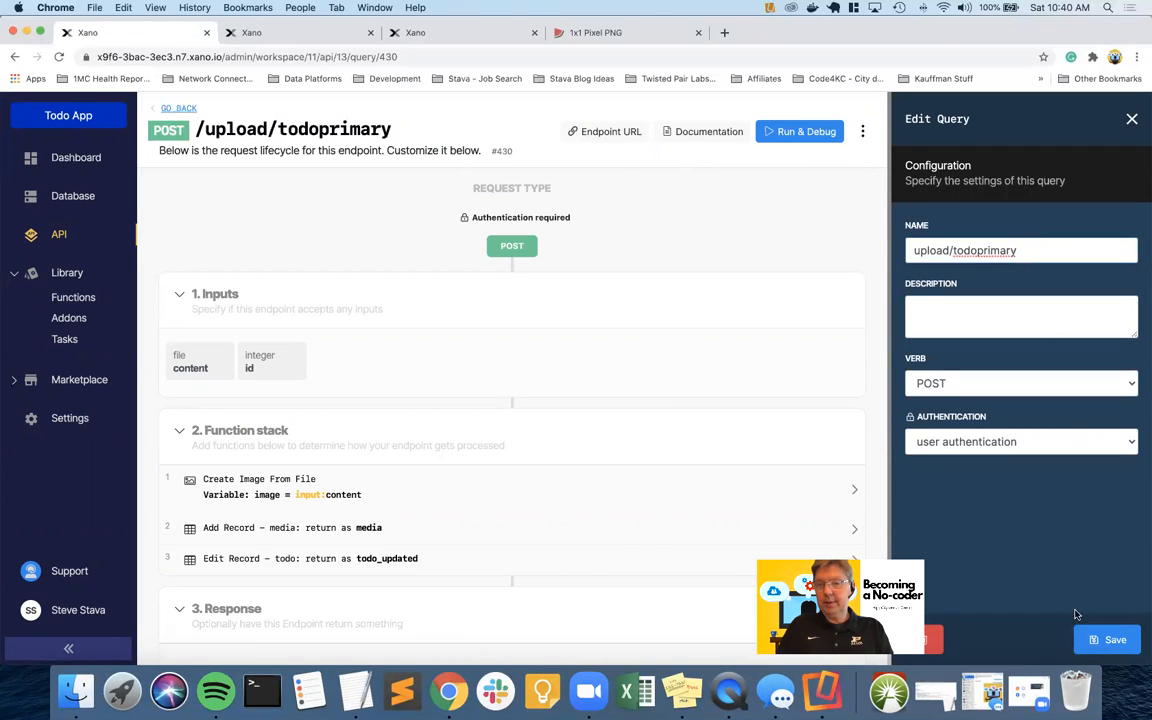
left_click(1100, 639)
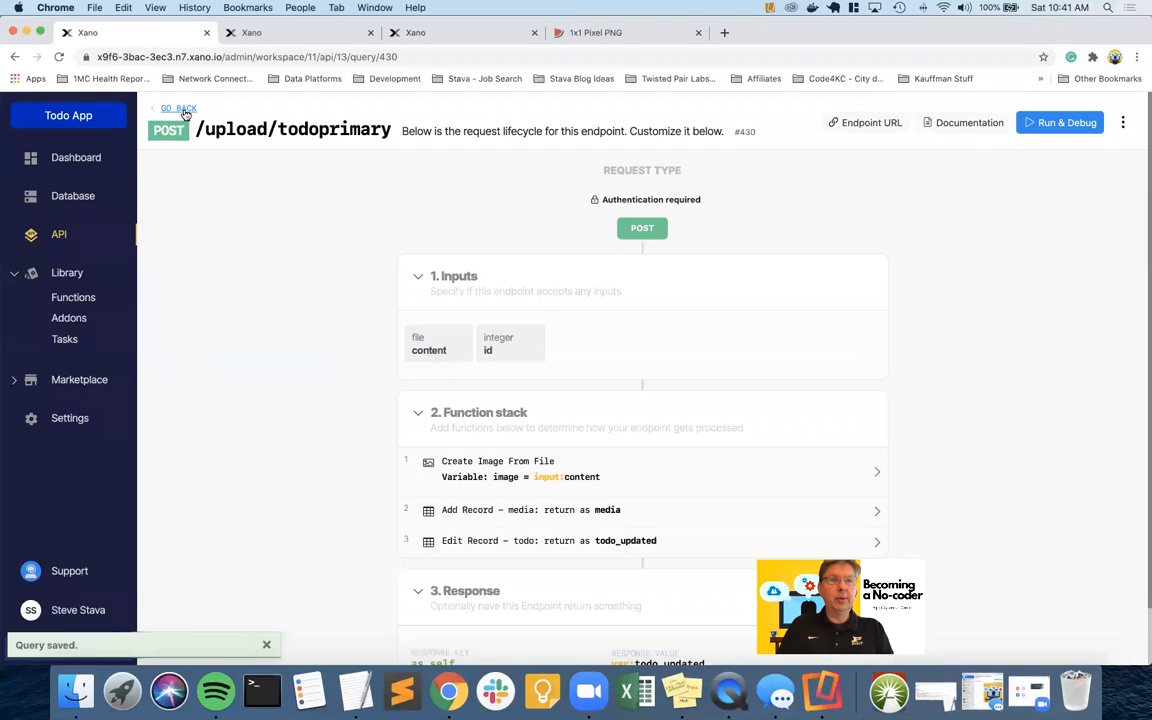
left_click(181, 110)
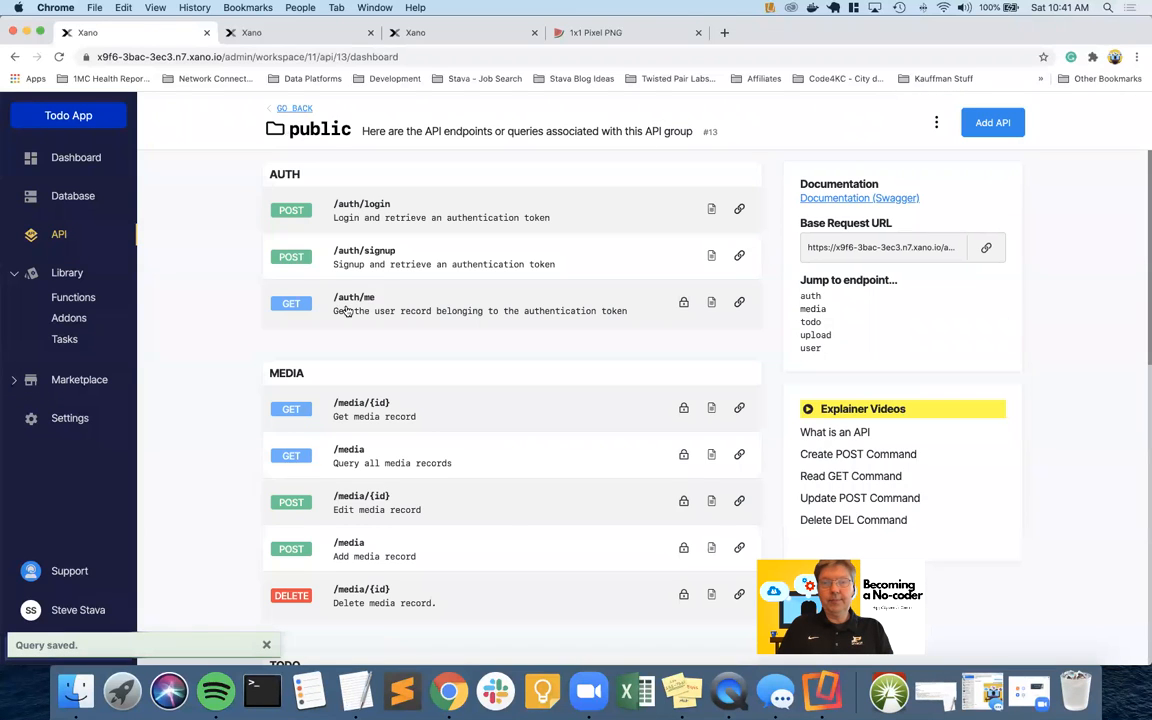
Close the two extra Xano tabs, reload the API group, and reopen POST /upload/todoprimary
scroll(725, 305, "down", 10)
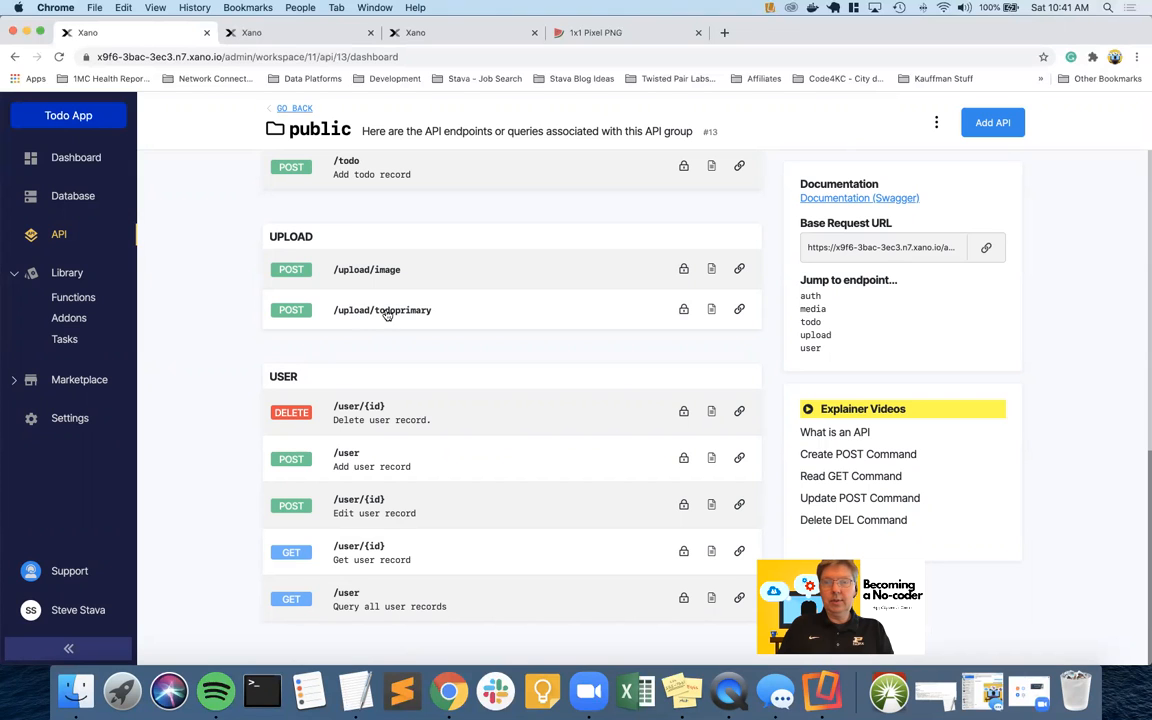
left_click(368, 35)
left_click(368, 35)
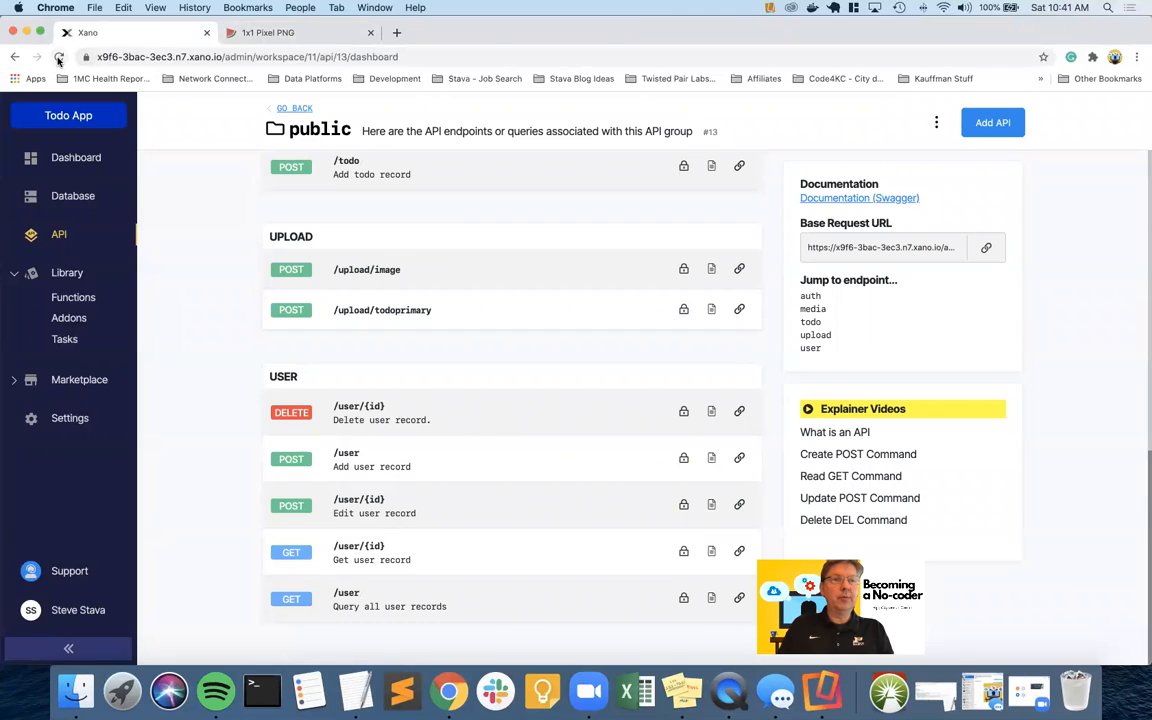
left_click(59, 57)
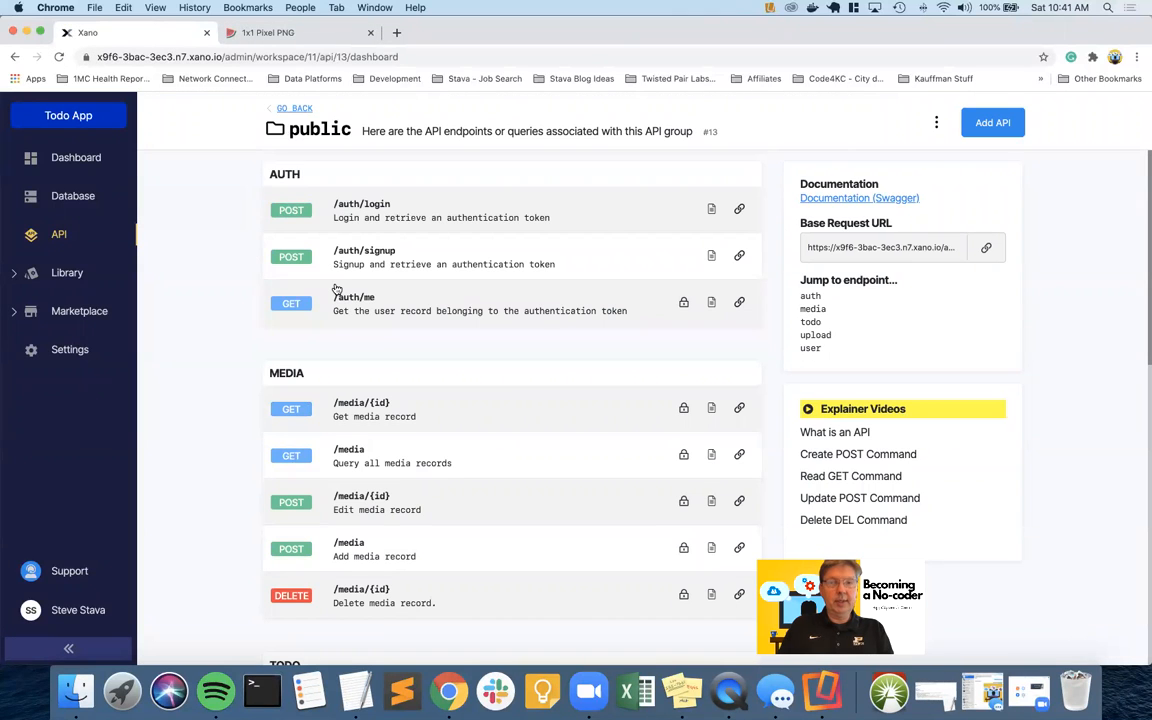
left_click(814, 335)
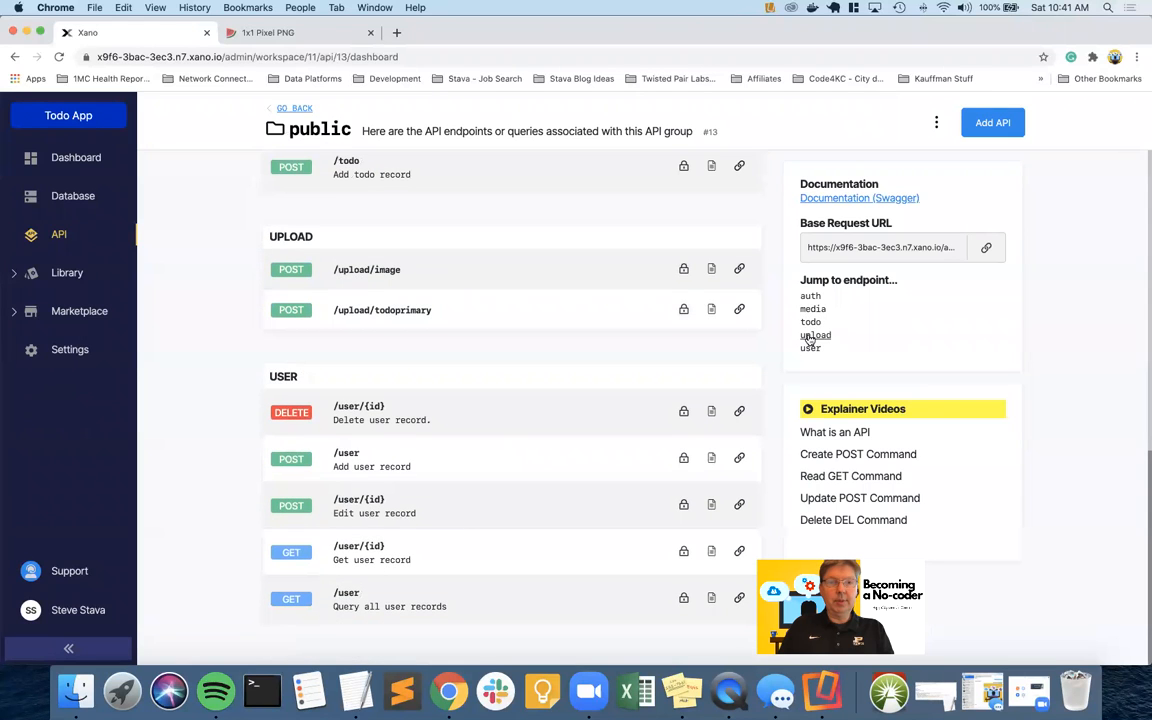
left_click(393, 313)
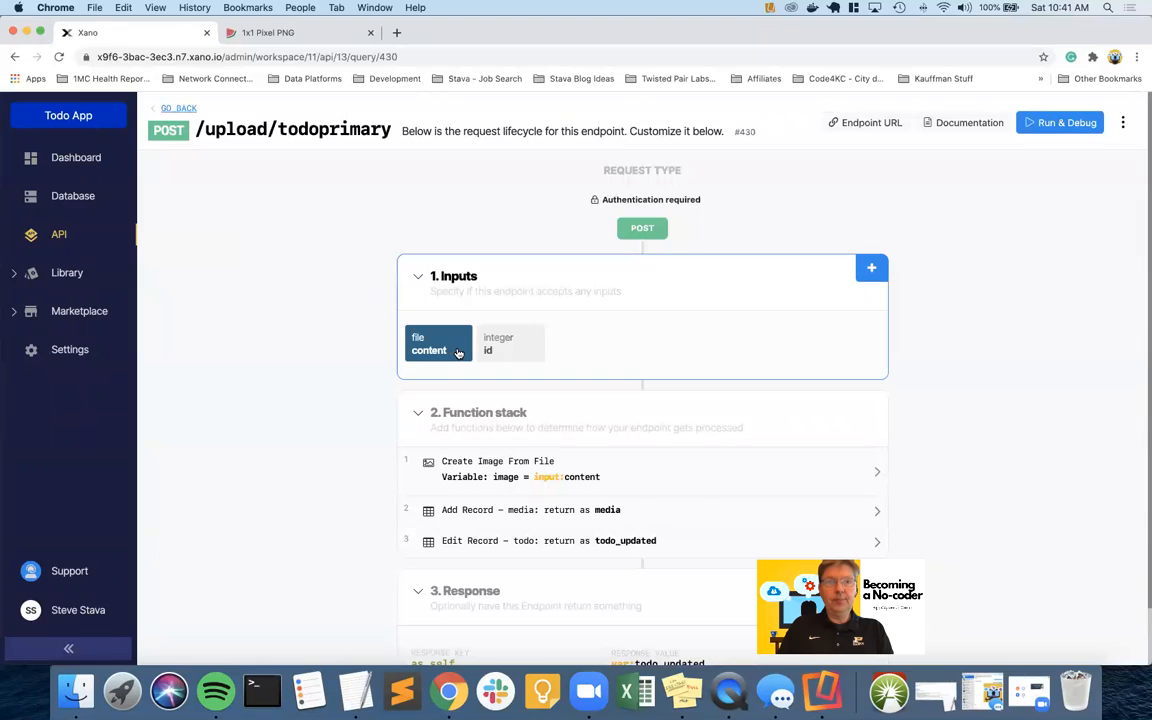
Rename the Xano endpoint to upload/todoprimary/{id} in its settings and save
left_click(1124, 122)
left_click(1063, 153)
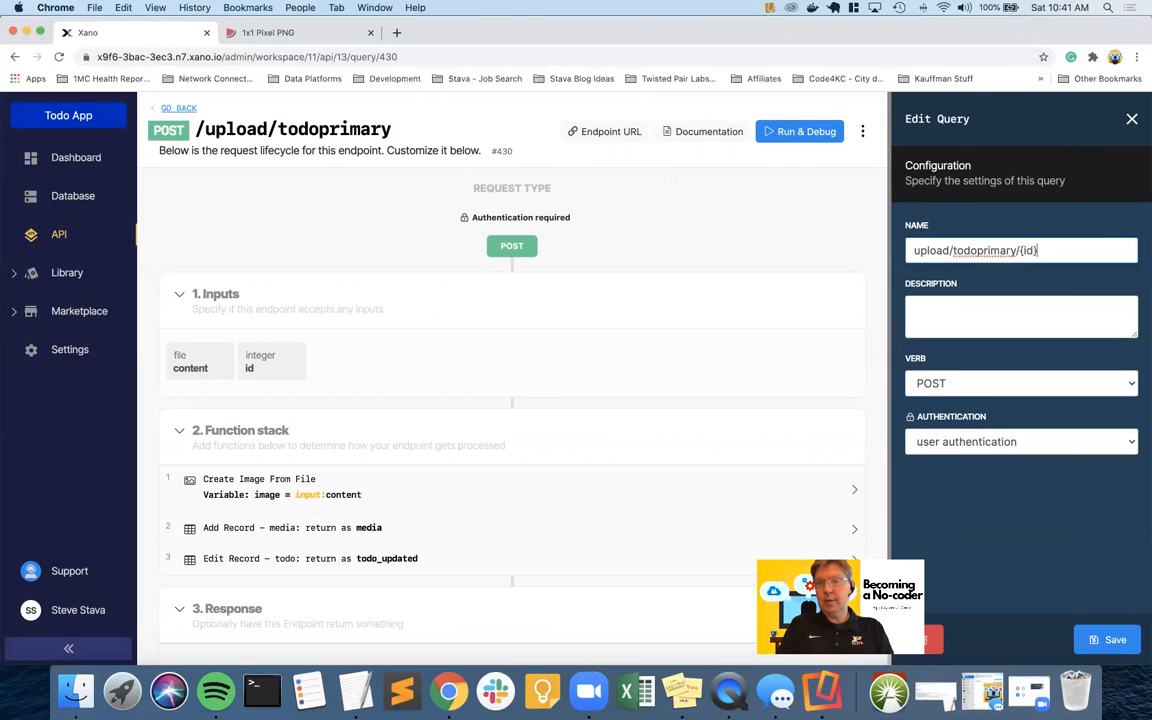
left_click(1107, 639)
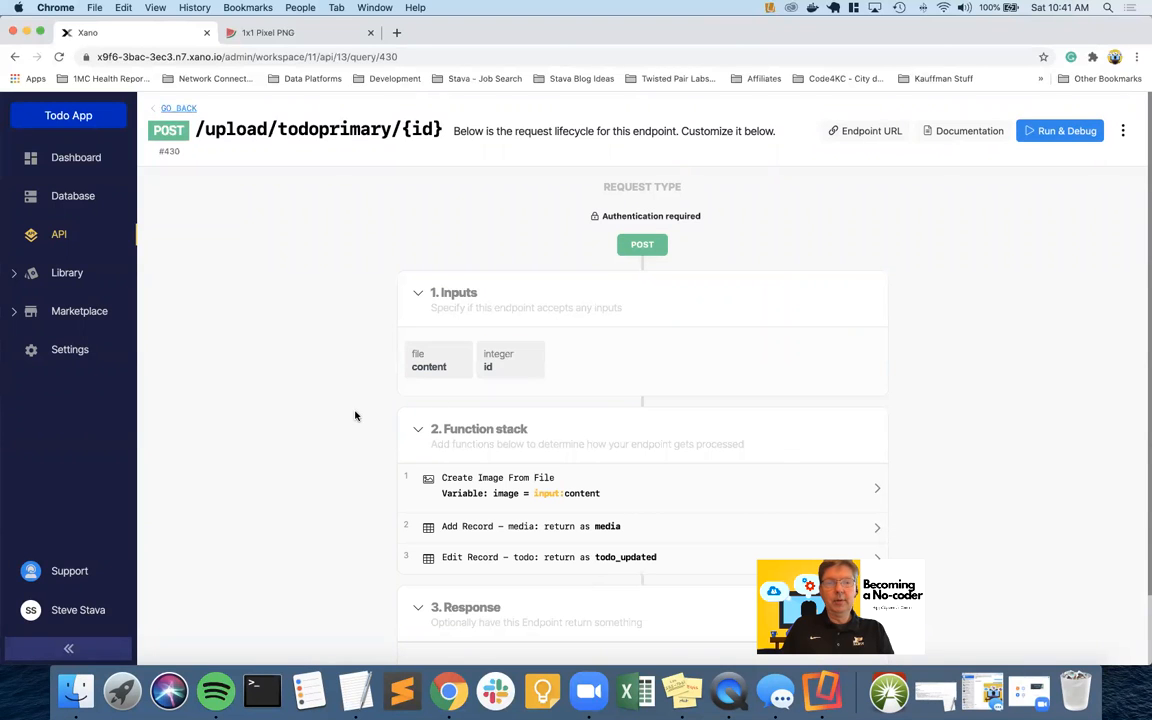
scroll(347, 411, "down", 2)
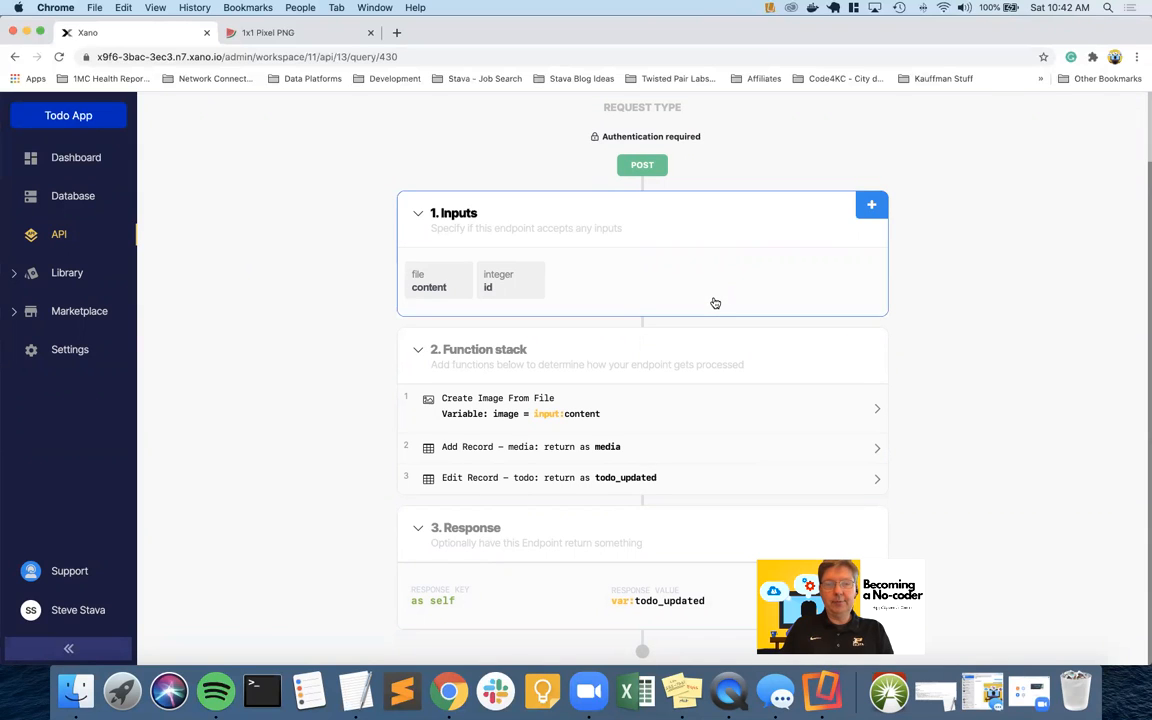
scroll(715, 303, "up", 2)
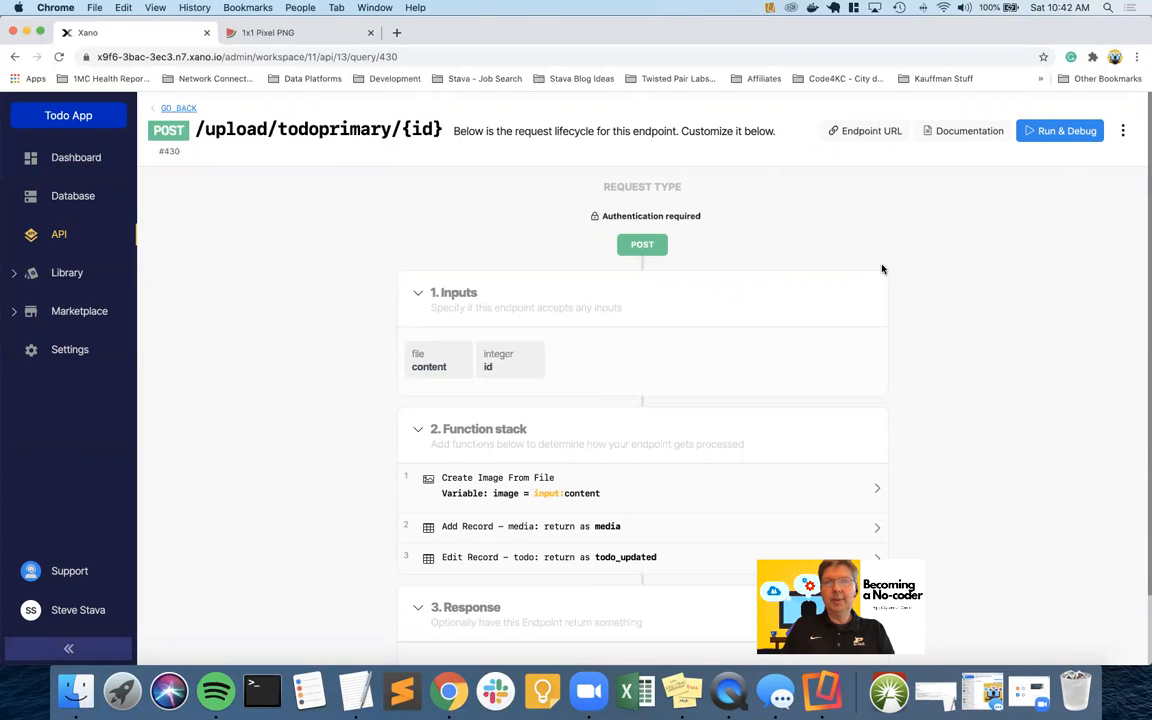
Load xano.com in a new tab, log in, and open the Todo App workspace
key("ctrl+Right")
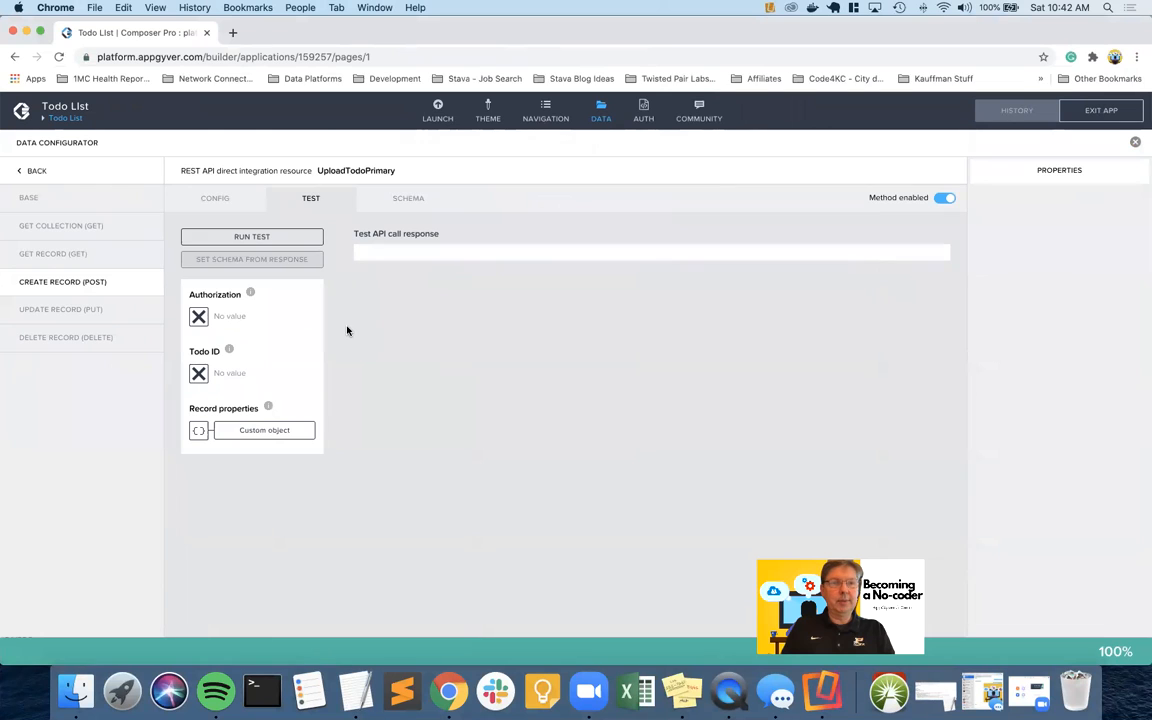
key("ctrl+Left")
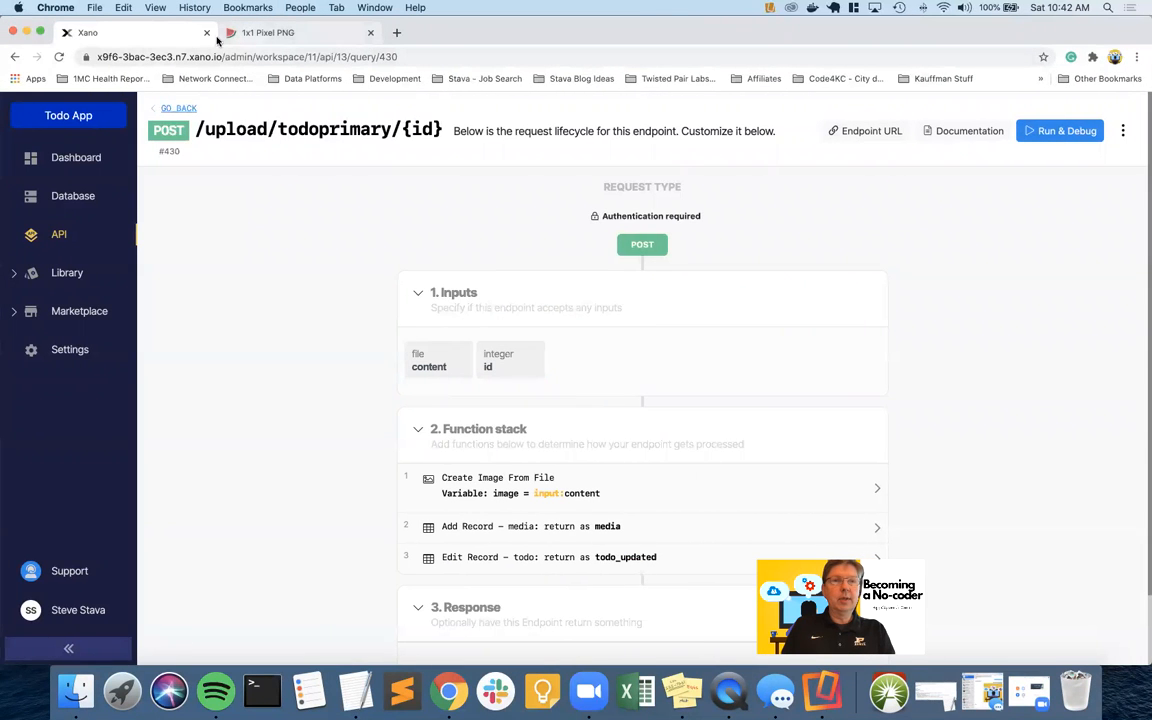
left_click(396, 33)
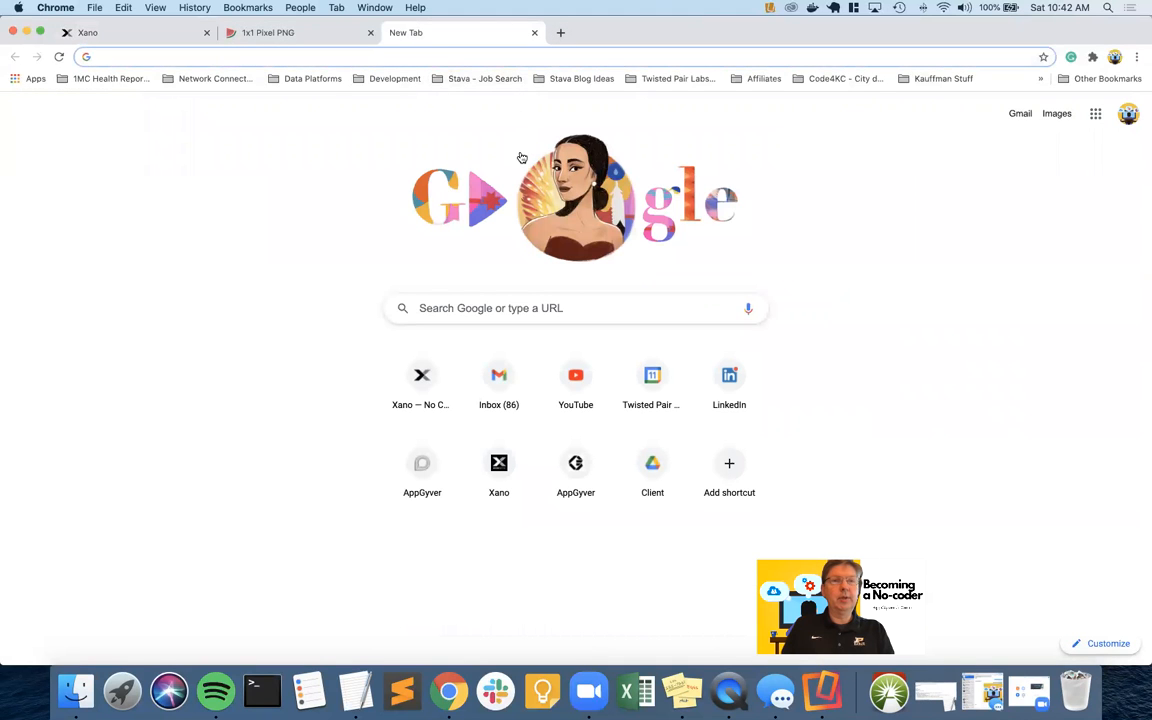
type("xano.com")
key("Return")
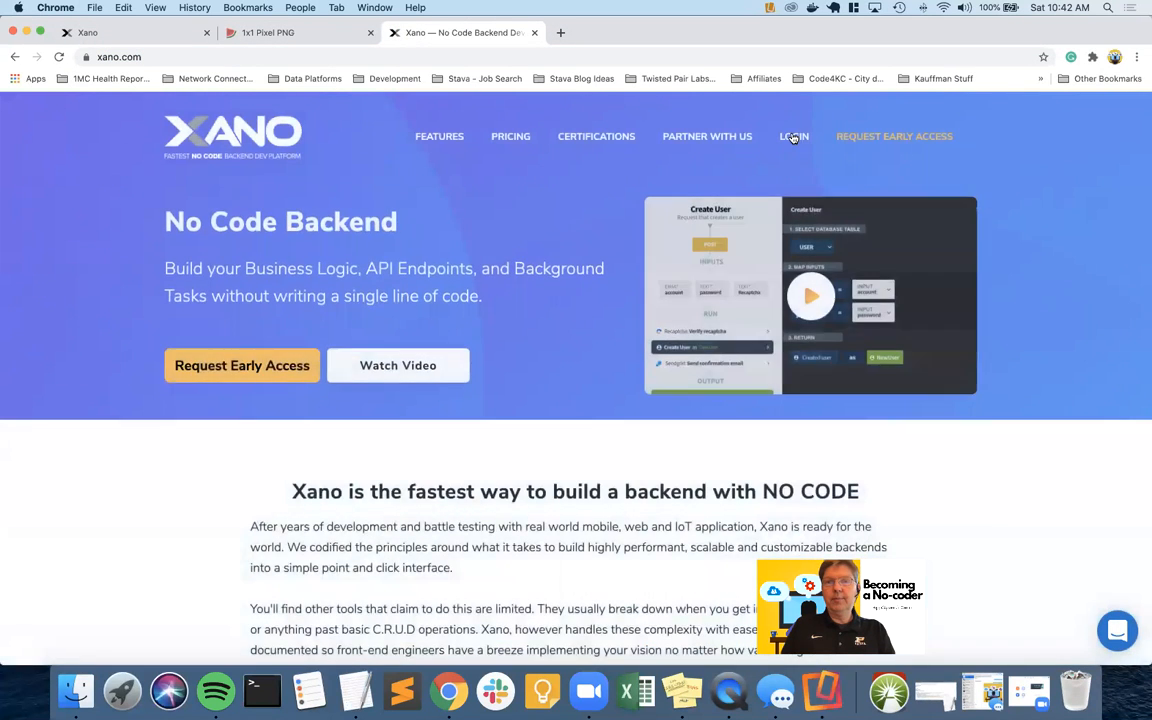
left_click(793, 136)
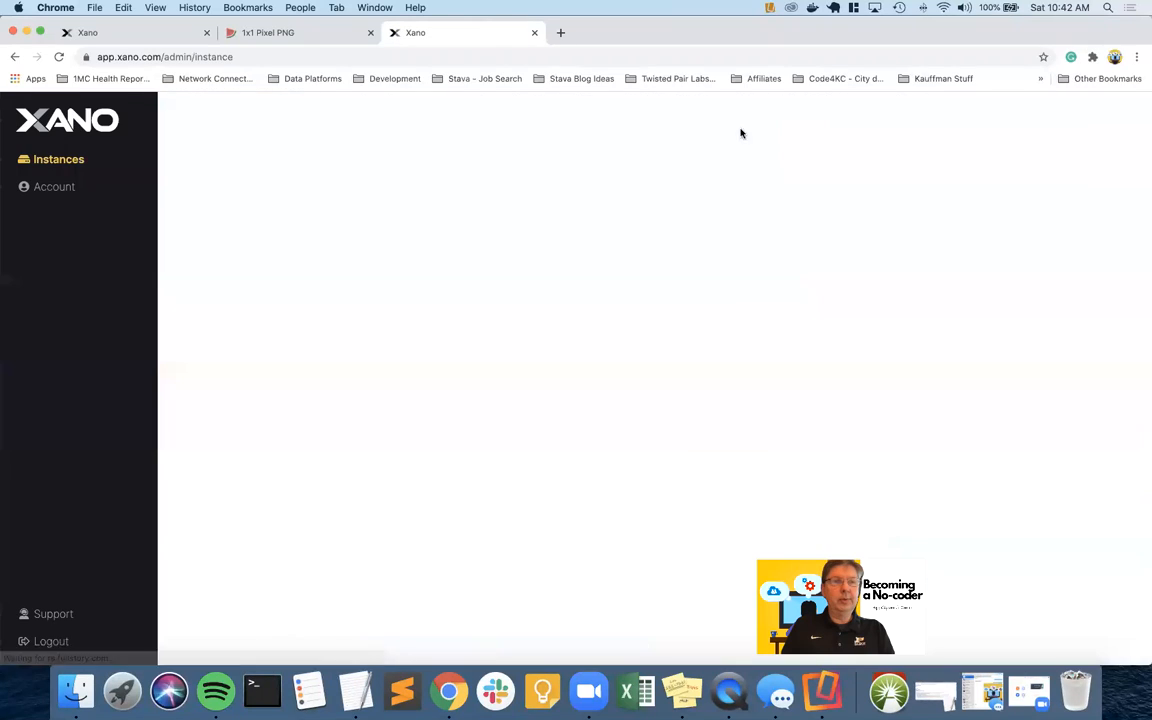
left_click(239, 249)
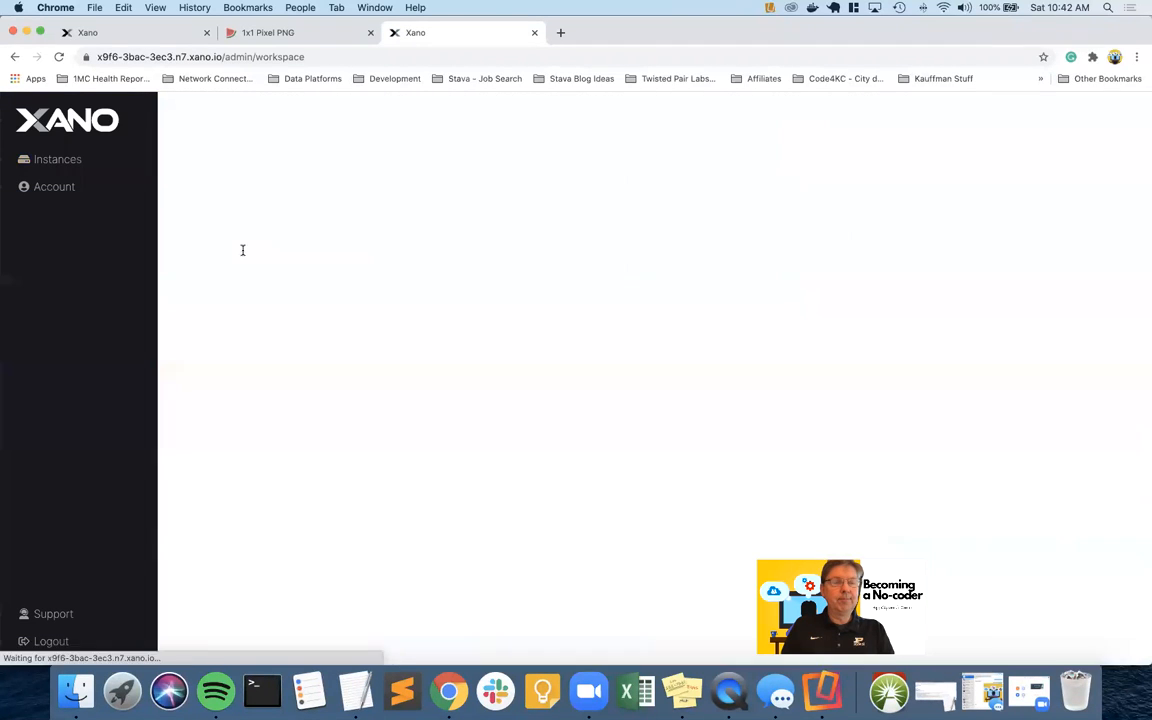
left_click(504, 411)
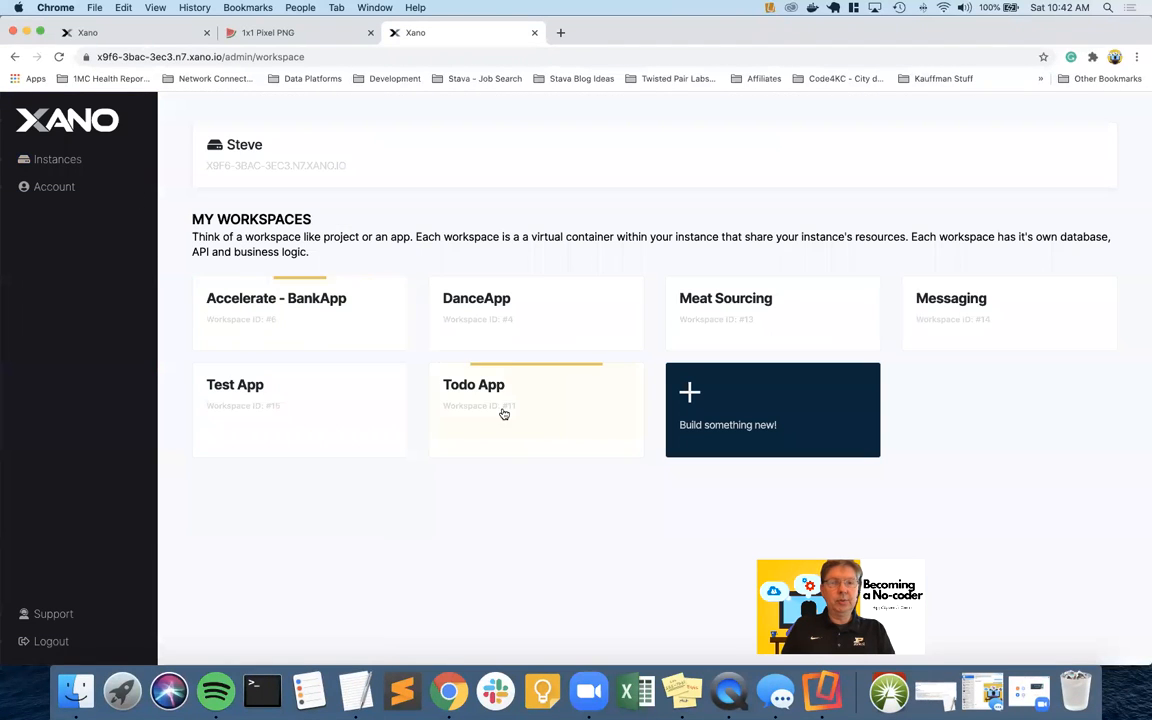
Open the public API group's /auth/login endpoint in Run & Debug
left_click(66, 233)
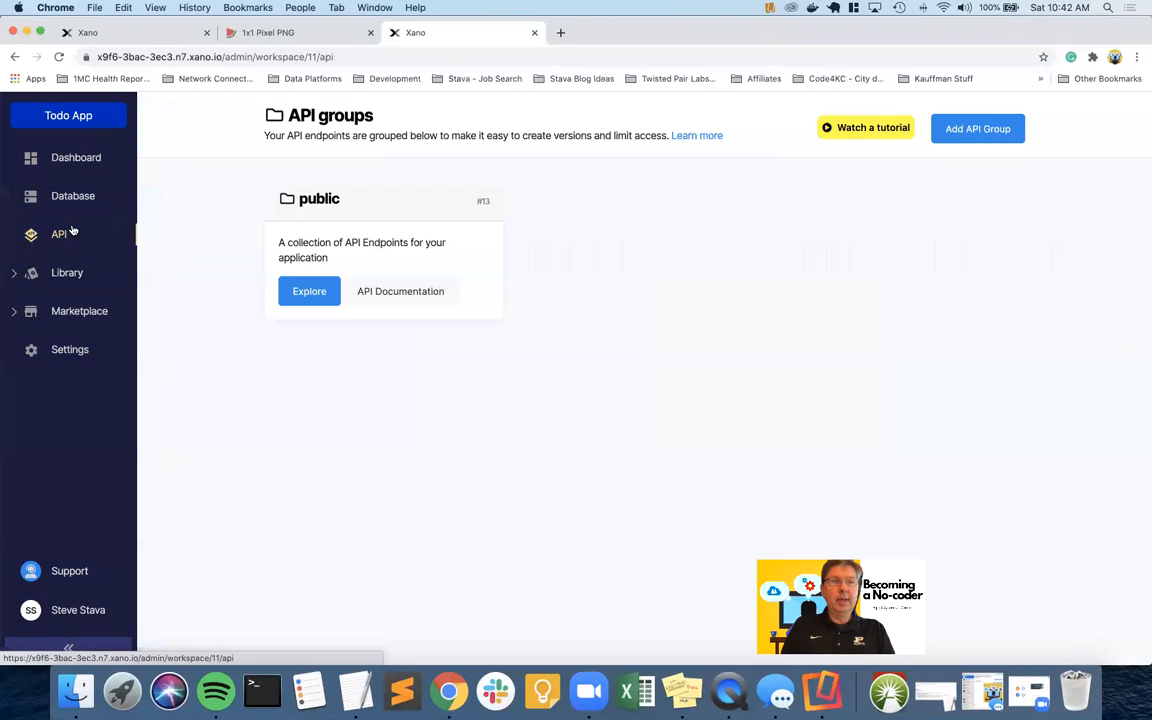
left_click(294, 288)
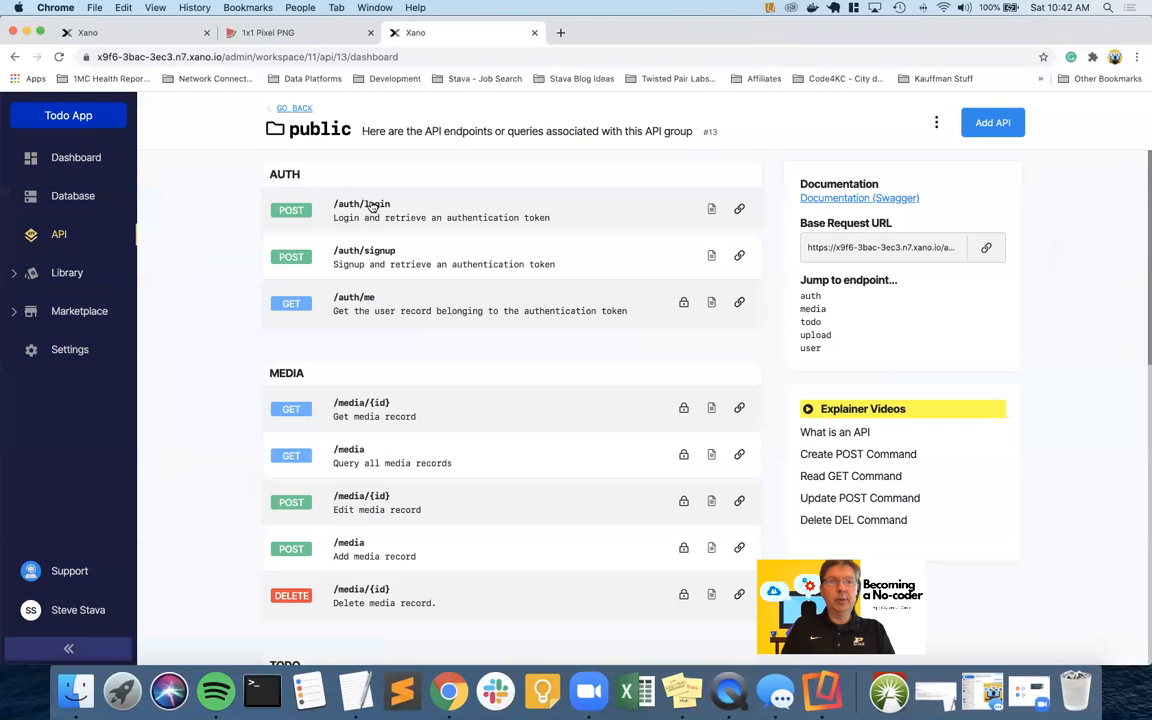
left_click(375, 203)
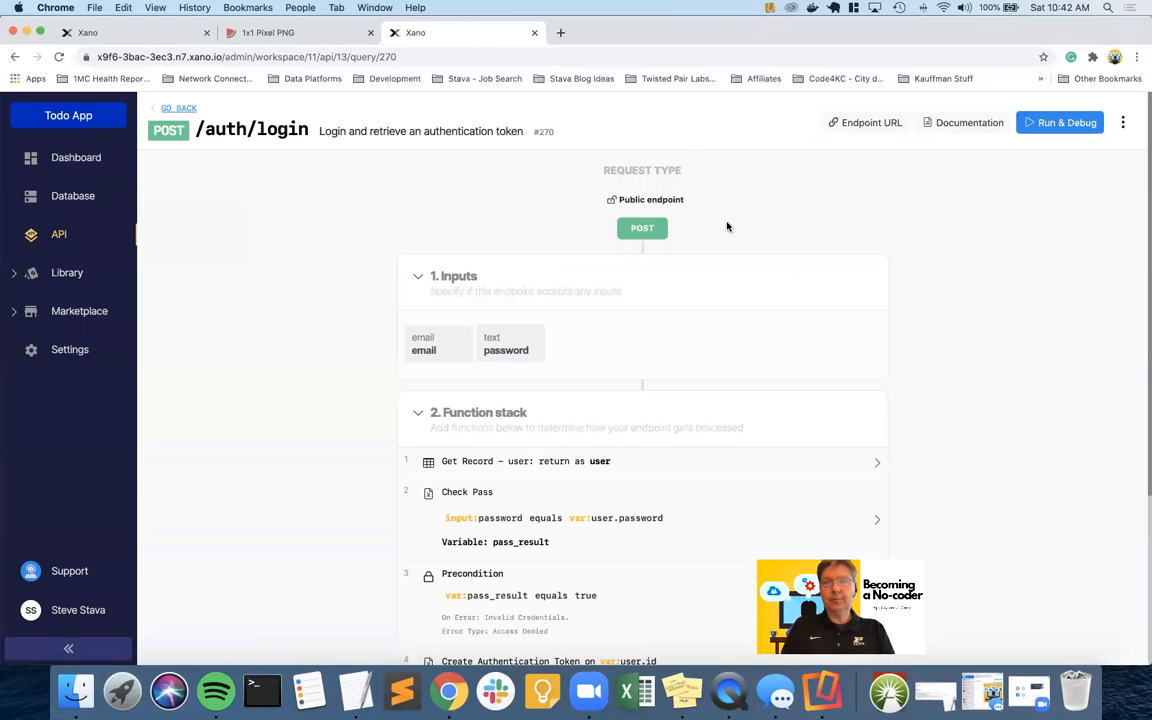
left_click(1060, 122)
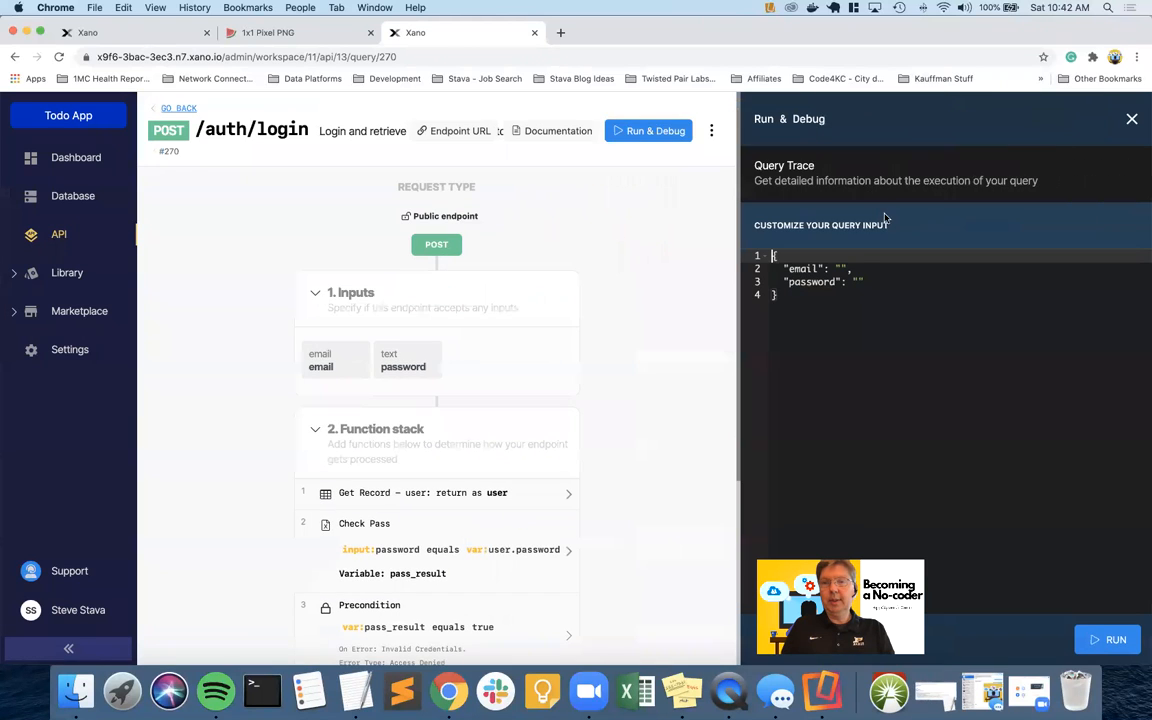
Run the login request with the account's email and password
key("Down")
type("passwo")
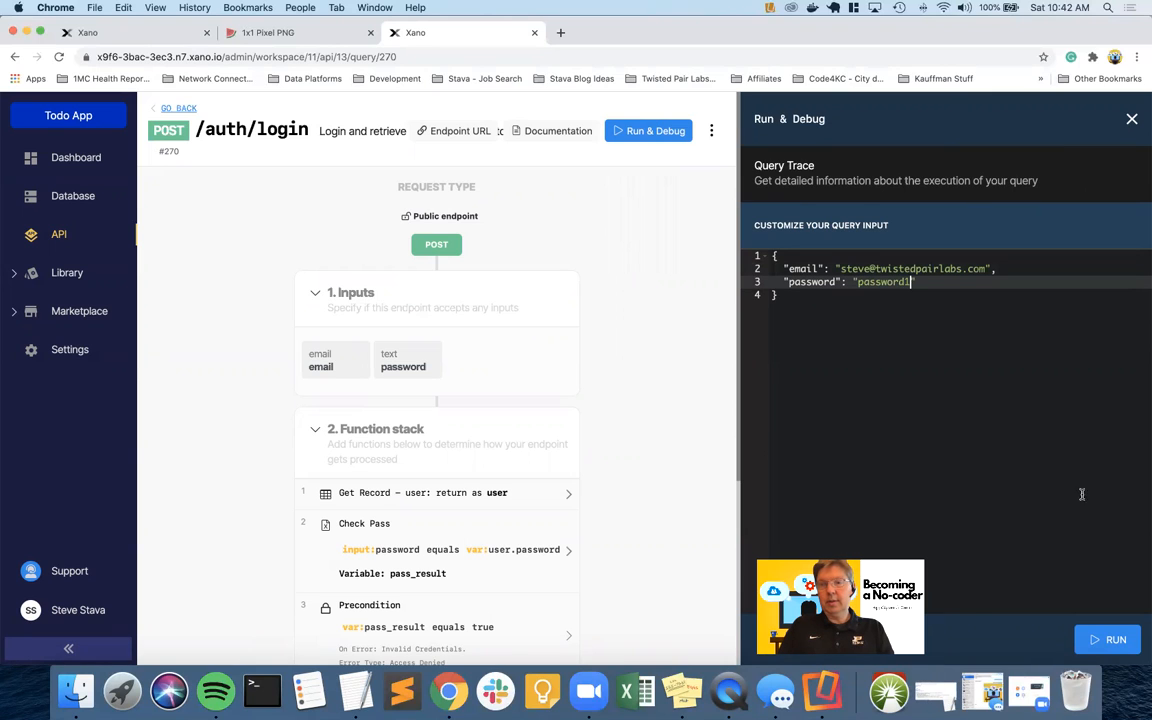
left_click(1110, 645)
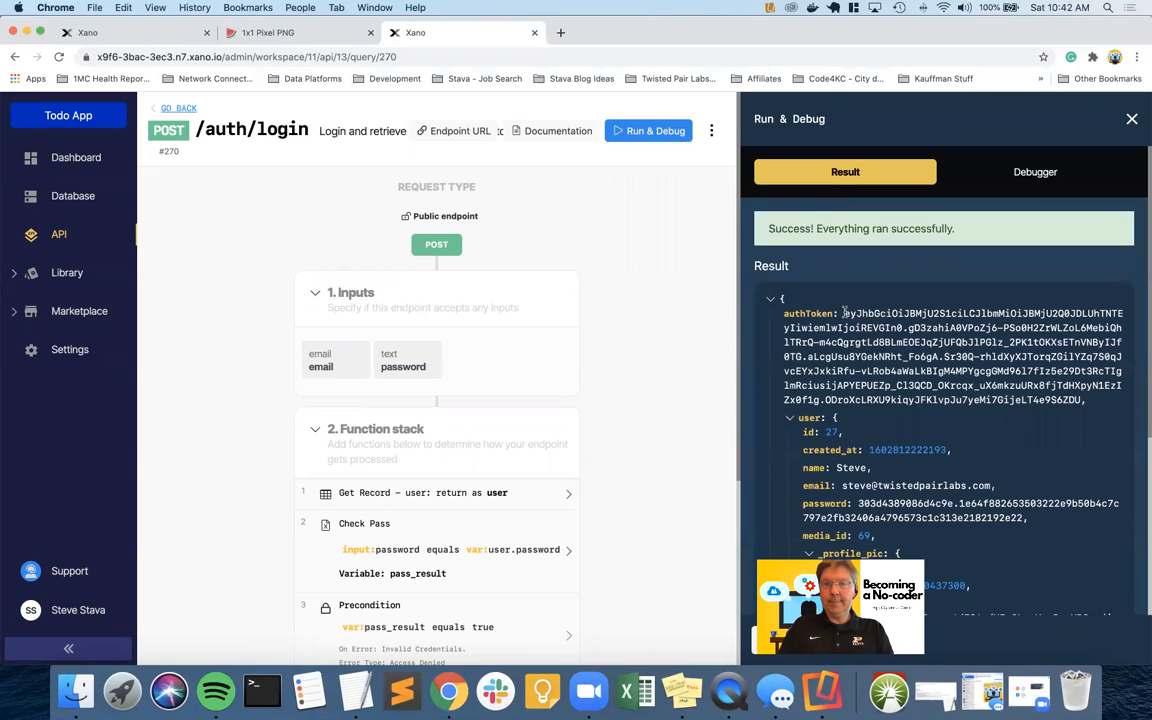
Copy the returned authToken and pick the Authorization binding type in AppGyver
left_click_drag(843, 313, 1080, 408)
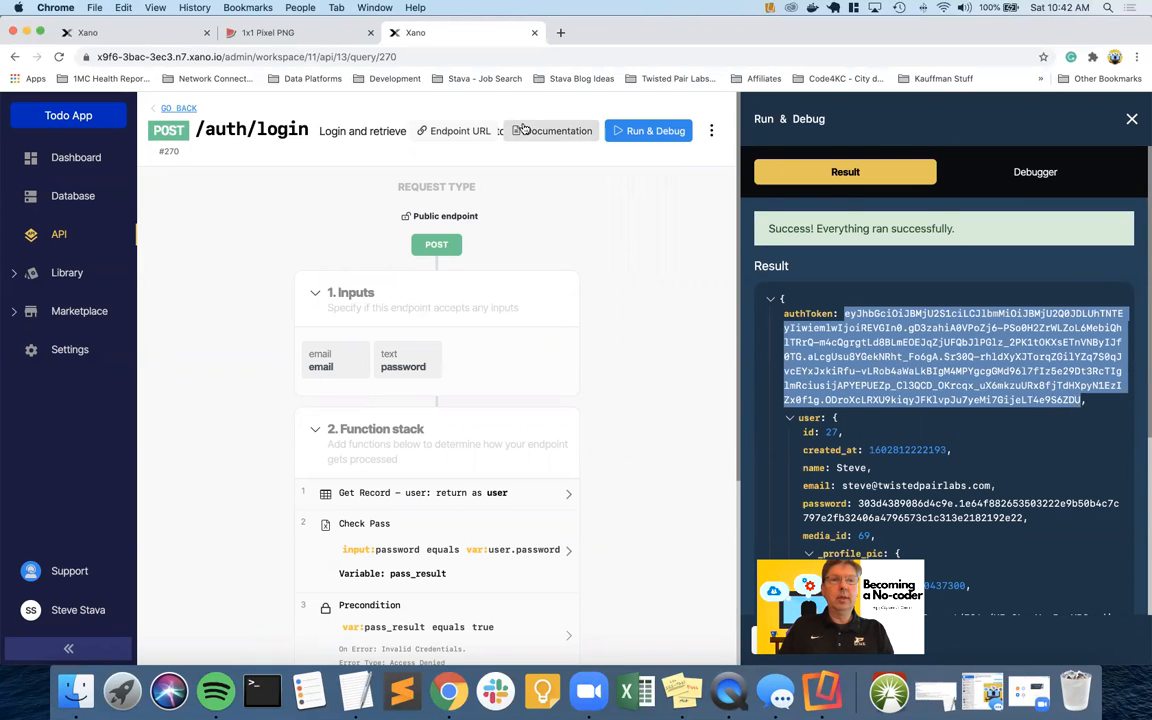
key("ctrl+Right")
left_click(203, 317)
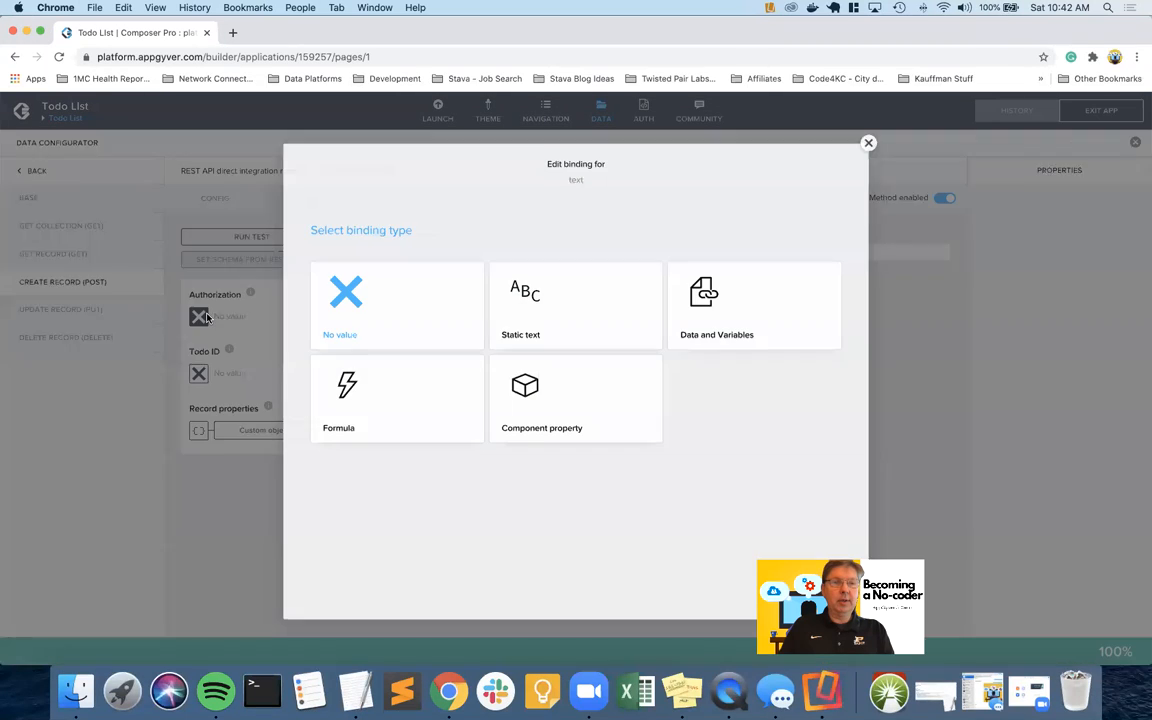
Set the test Authorization to static text 'Bearer' followed by the pasted auth token
left_click(496, 324)
left_click(267, 316)
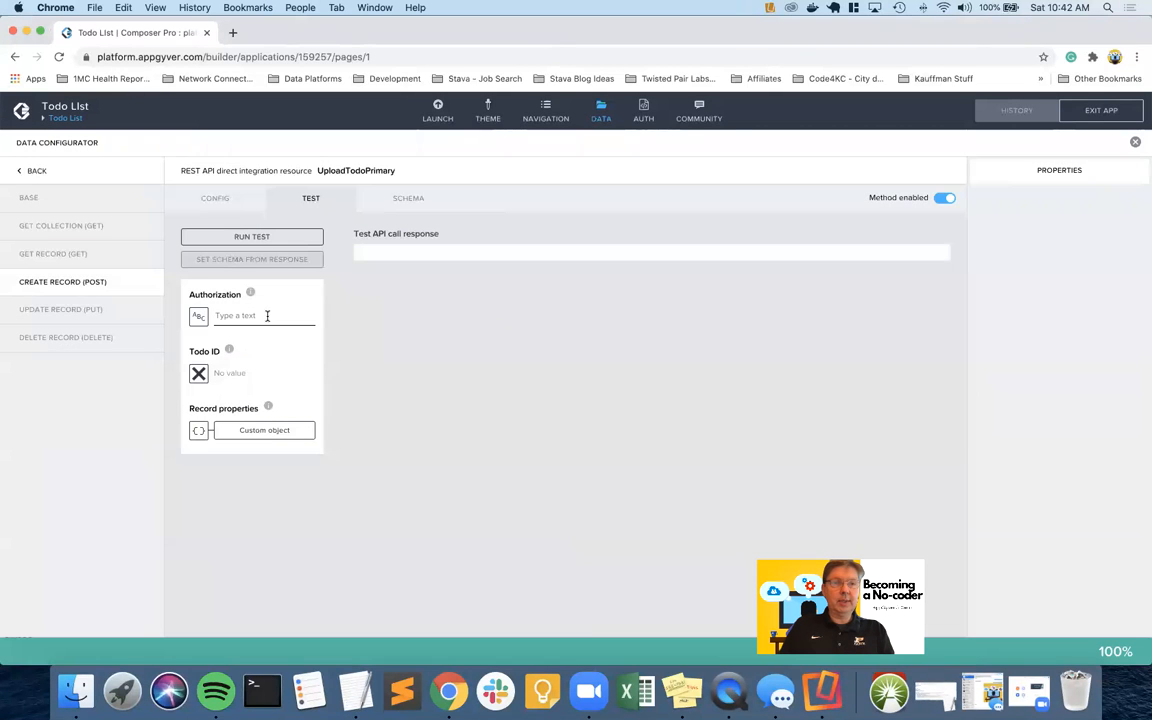
type("Beare")
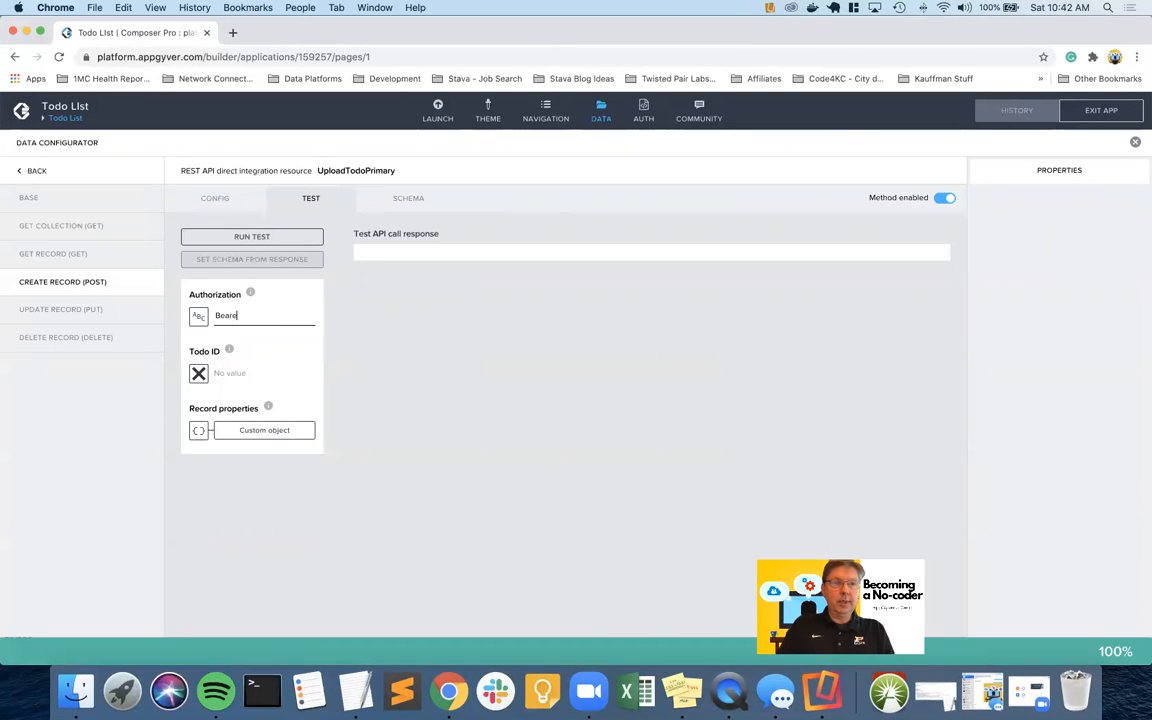
type("r")
key("ctrl+v")
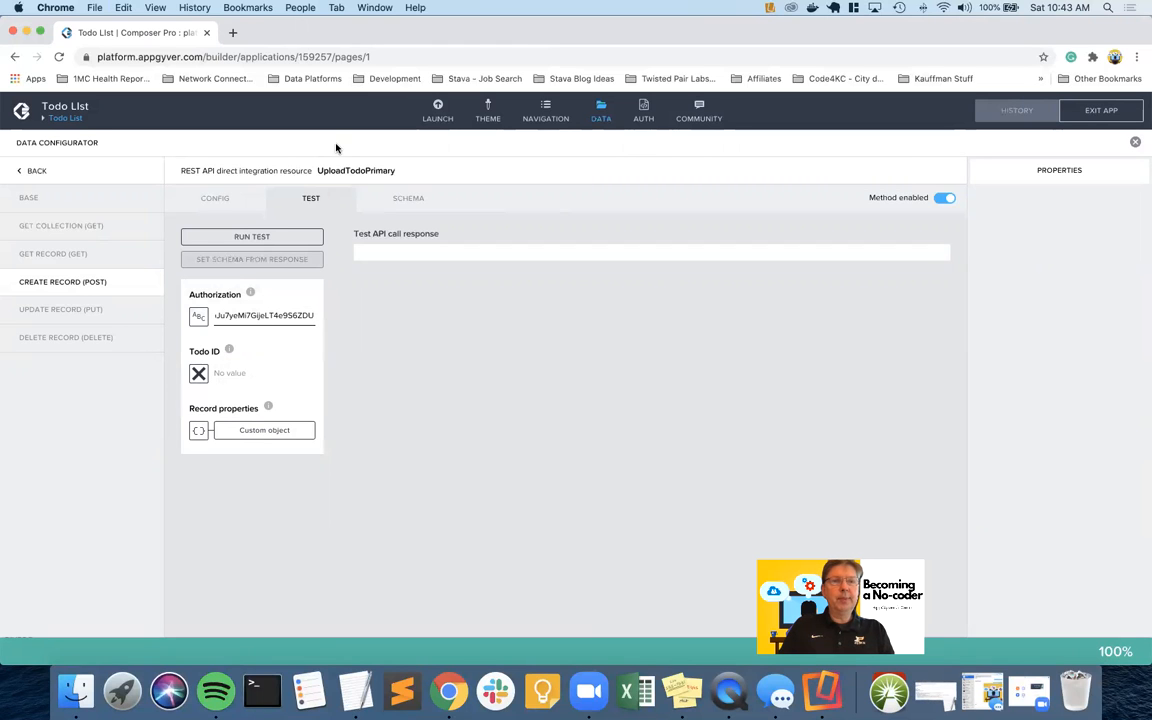
key("ctrl+Left")
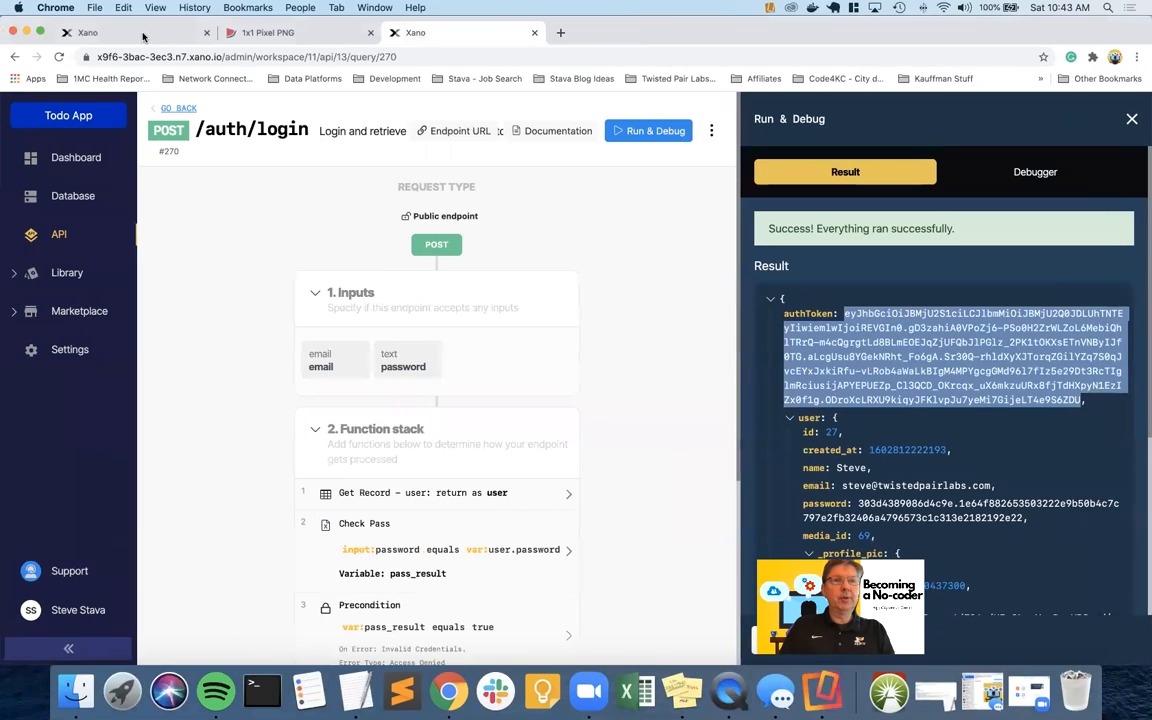
Open Xano's todo table under Database to check the existing todo ids
left_click(143, 35)
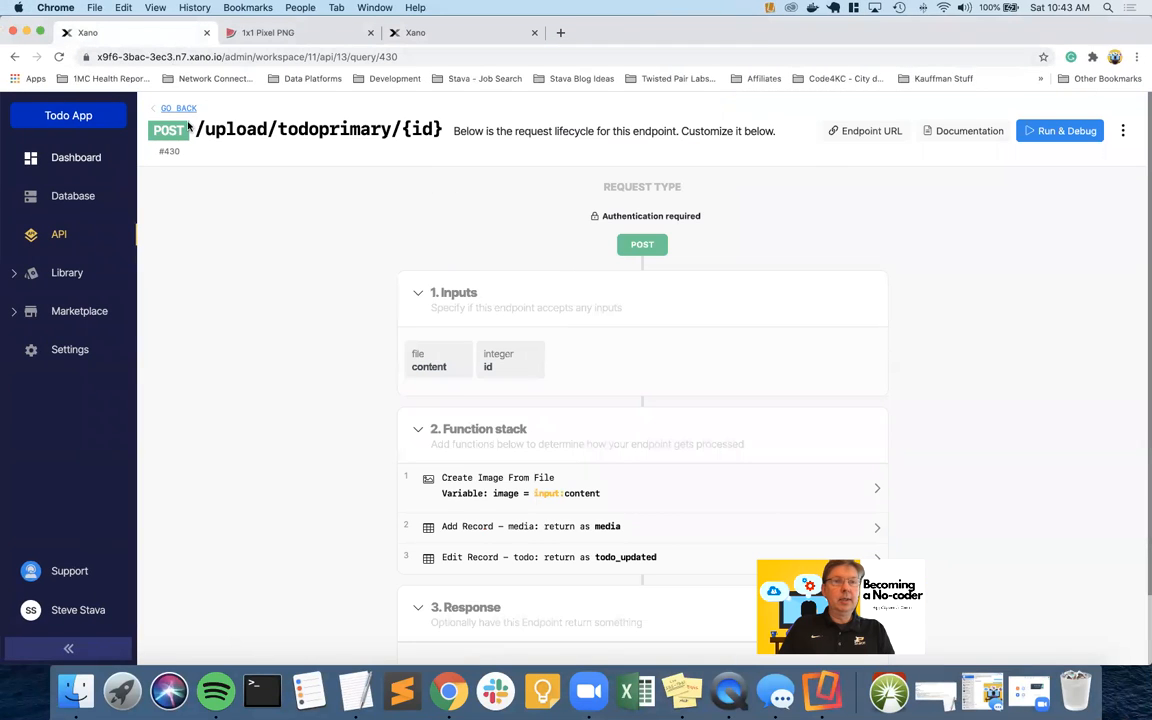
left_click(69, 198)
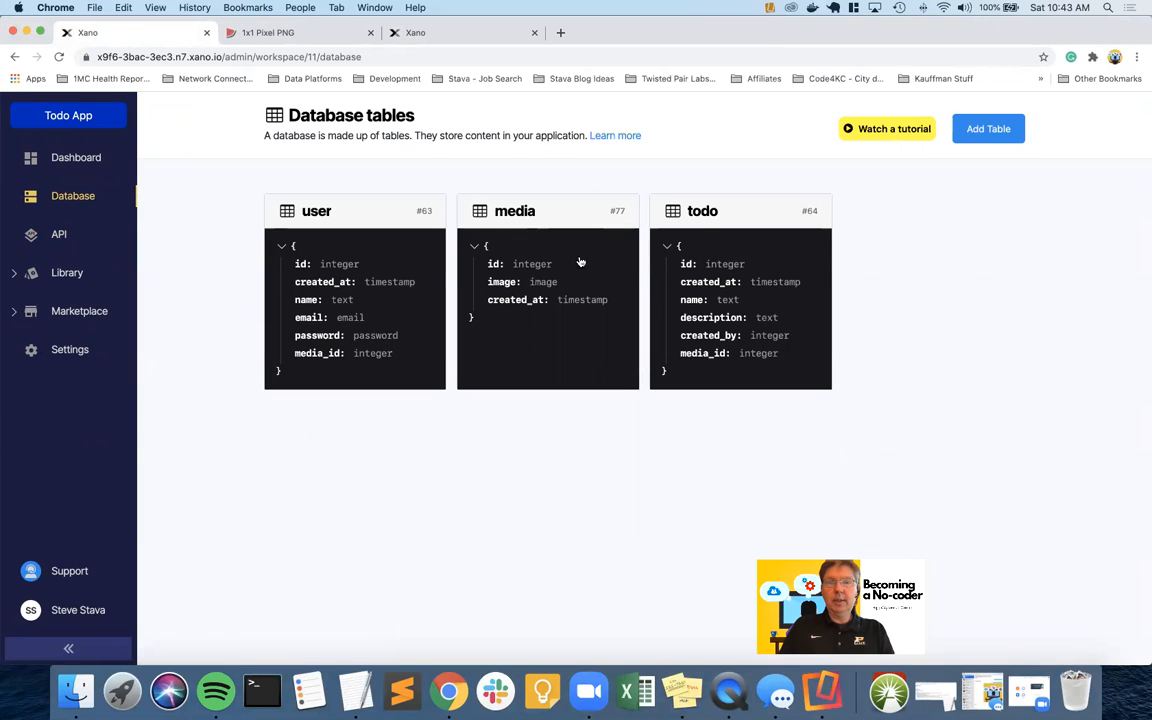
left_click(702, 214)
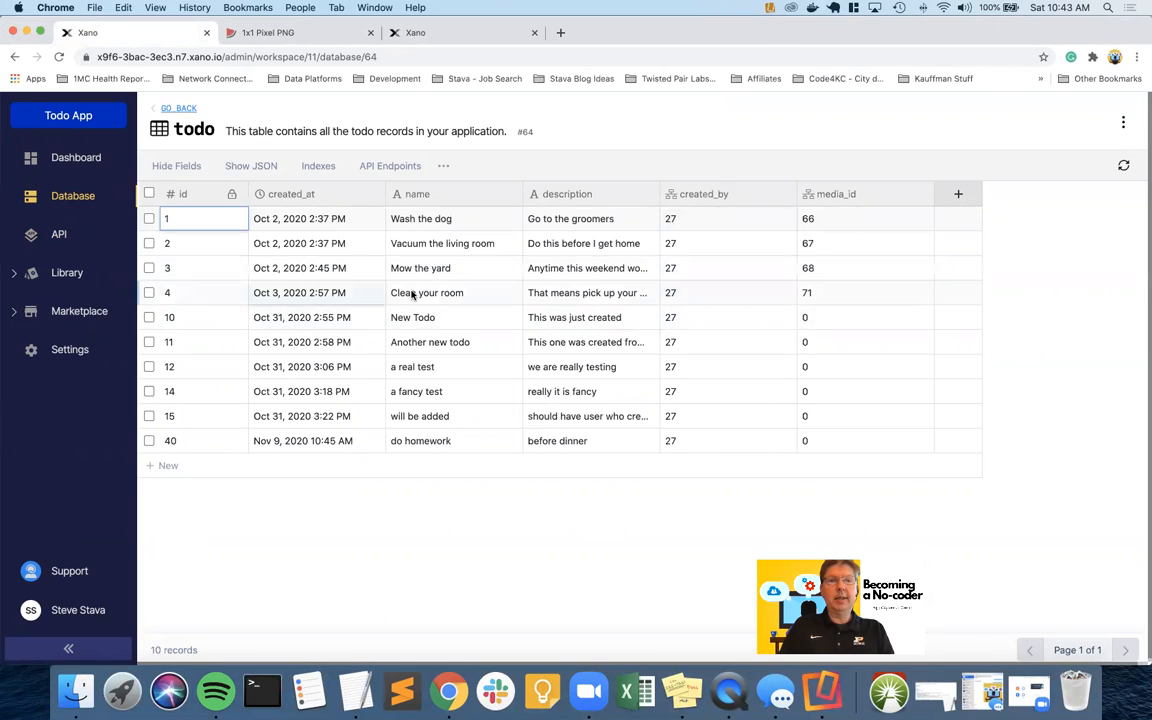
key("ctrl+Right")
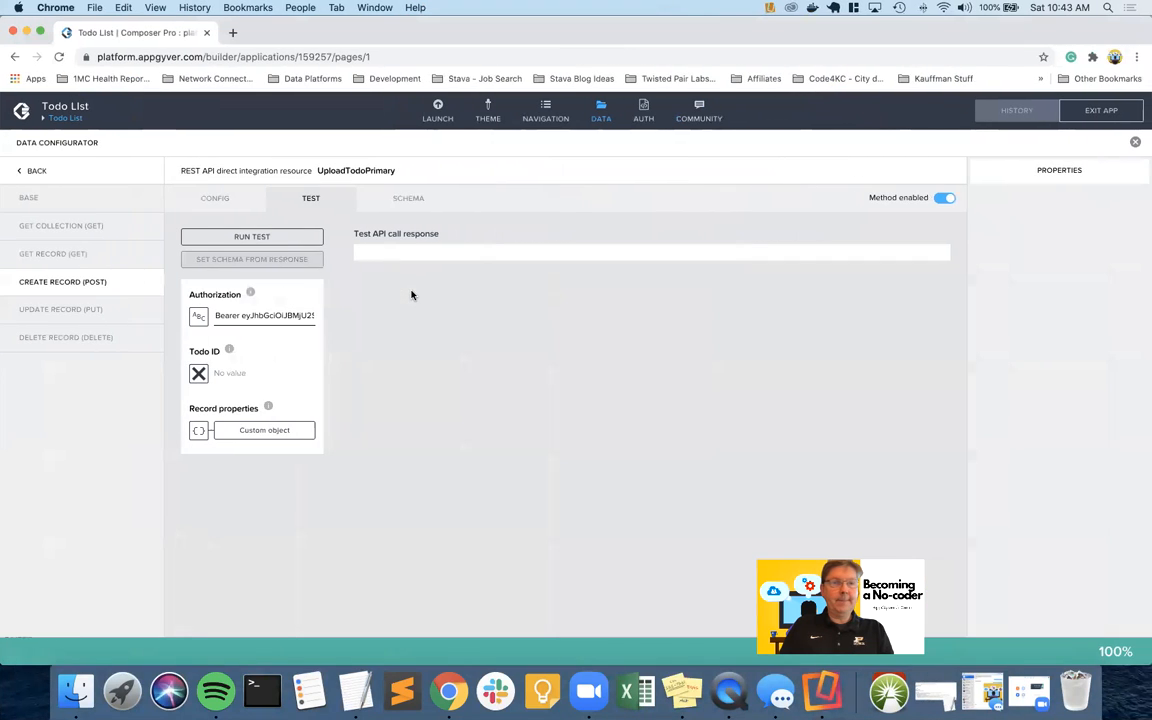
Set the test's Todo ID to static number 10
left_click(198, 373)
left_click(562, 296)
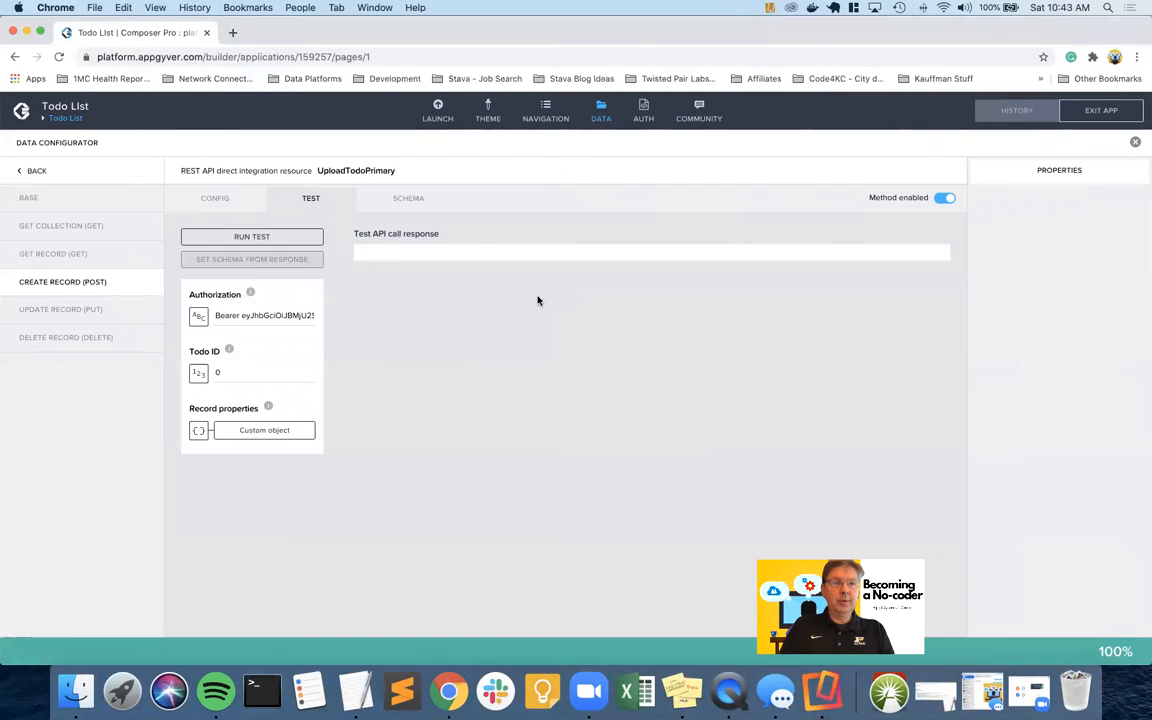
left_click(240, 372)
key("BackSpace")
type("10")
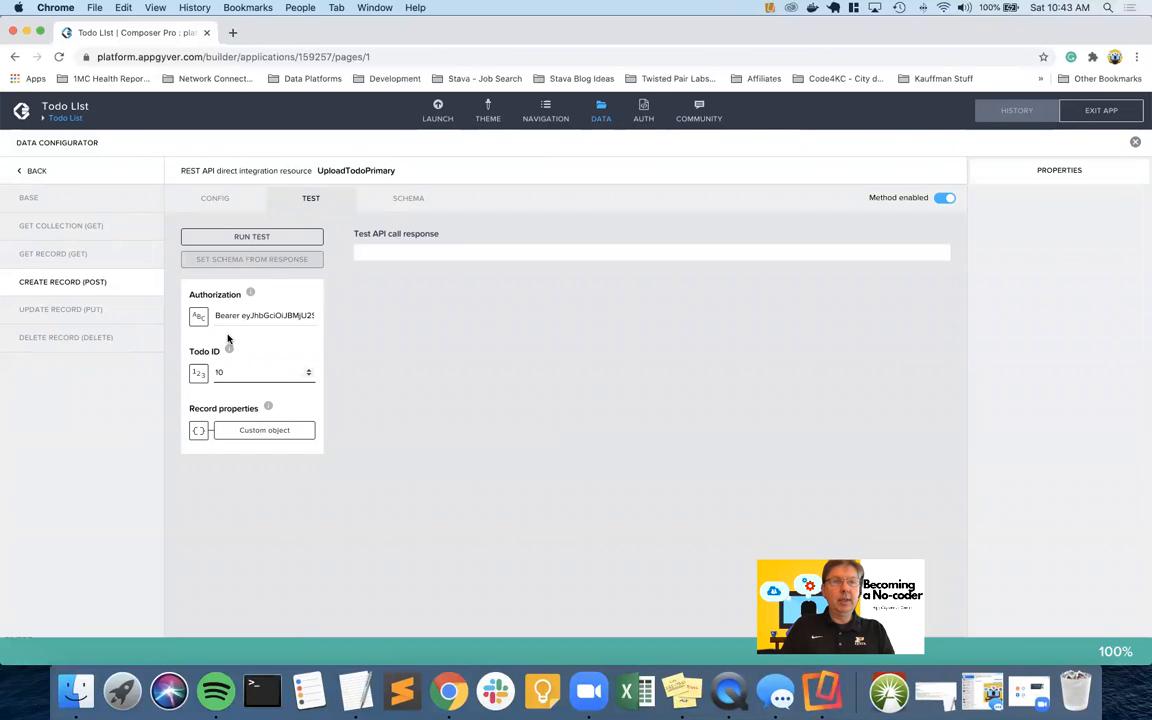
key("ctrl+Left")
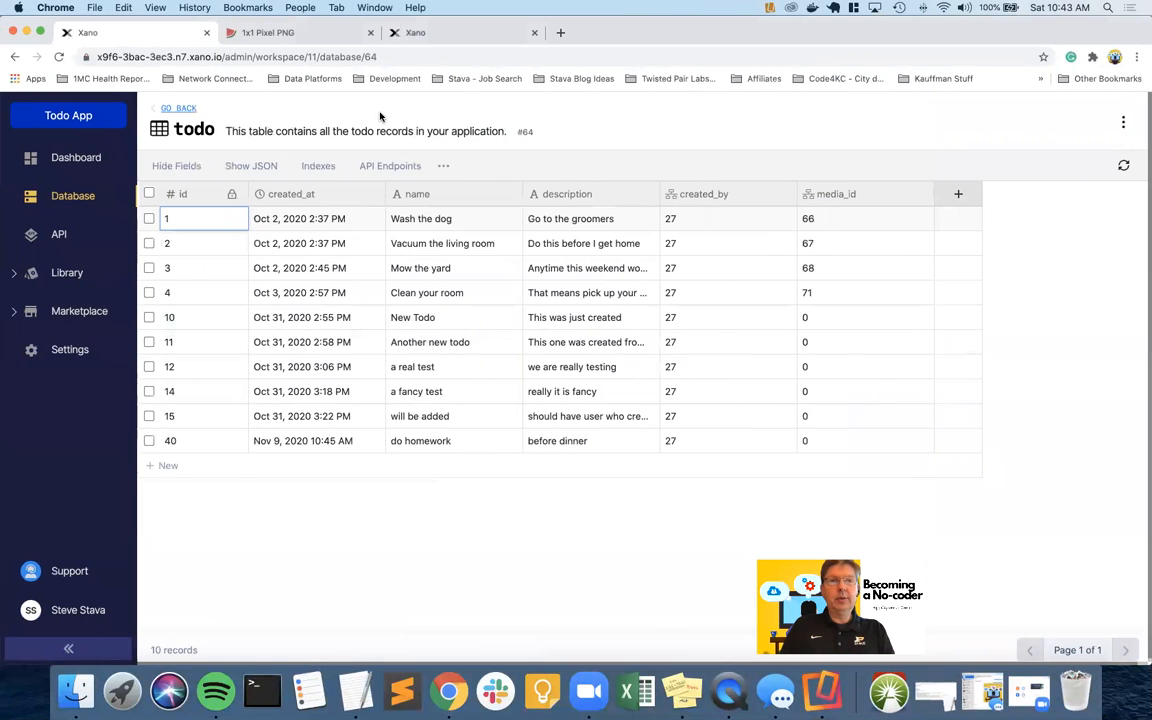
Generate a red 1x1 PNG and copy its Data URL
left_click(292, 36)
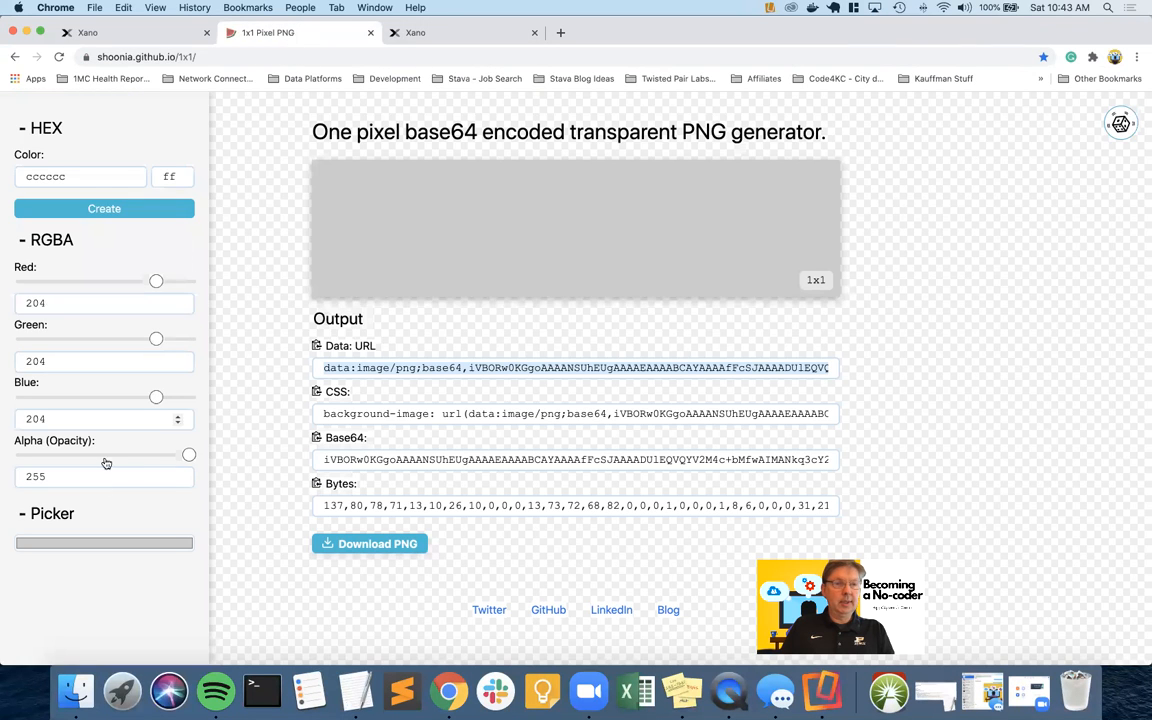
left_click(102, 546)
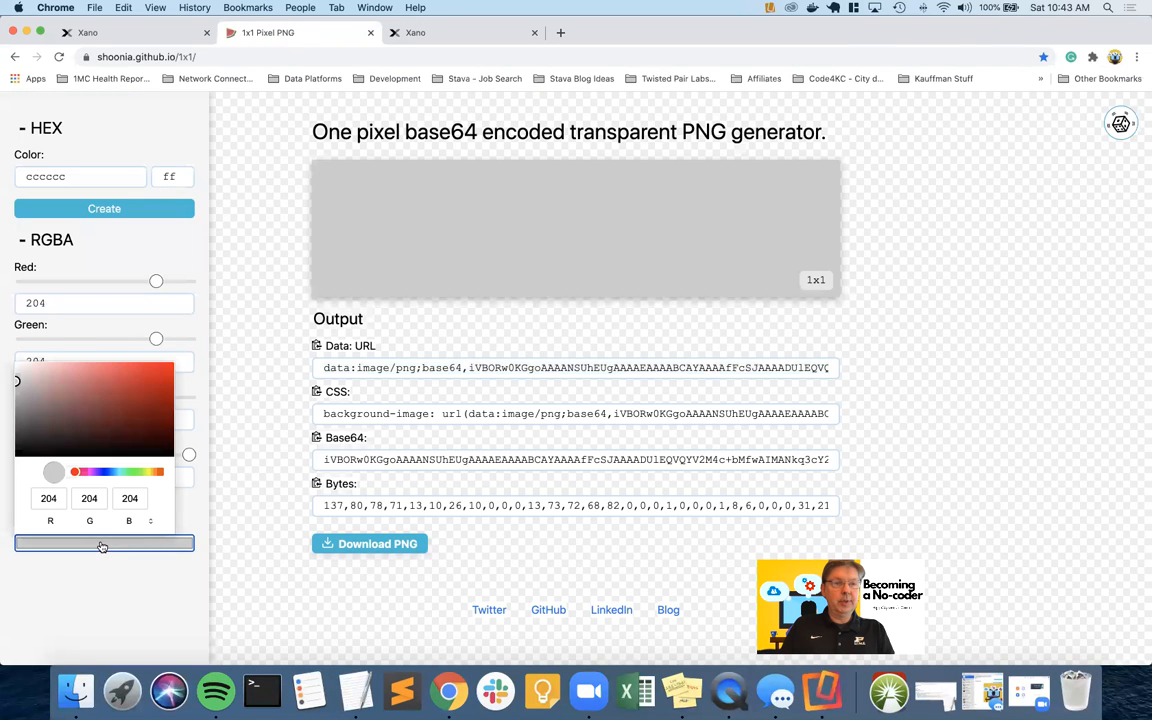
left_click(119, 387)
left_click(57, 555)
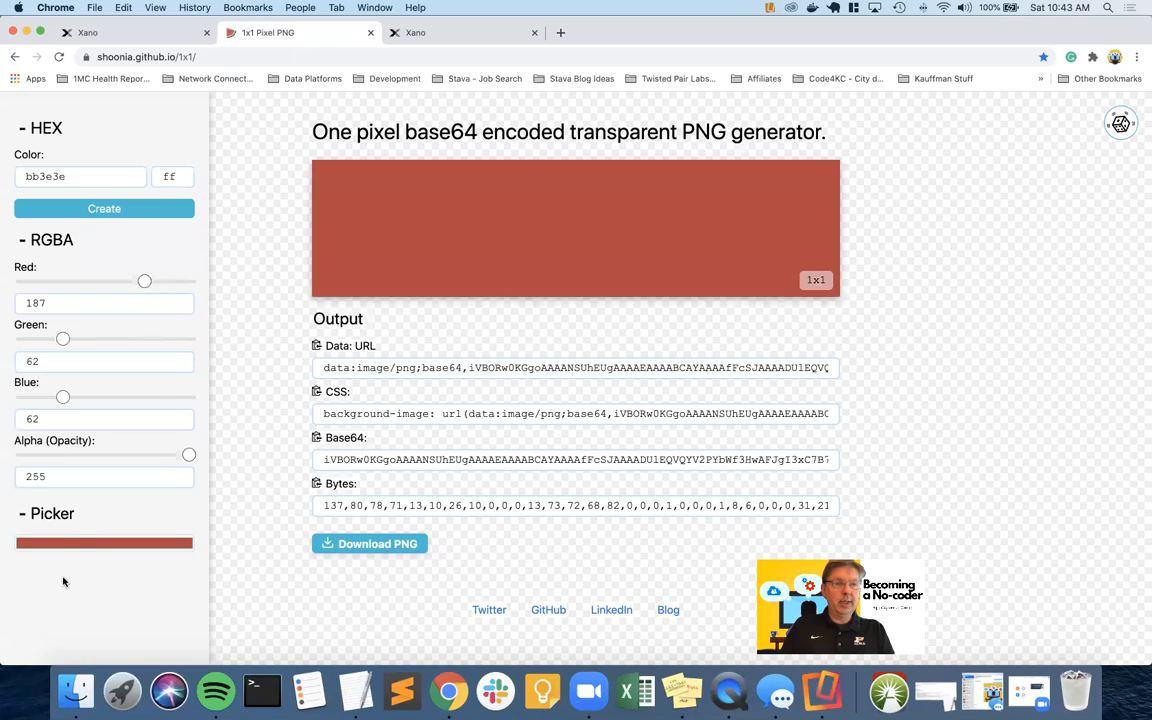
left_click(317, 347)
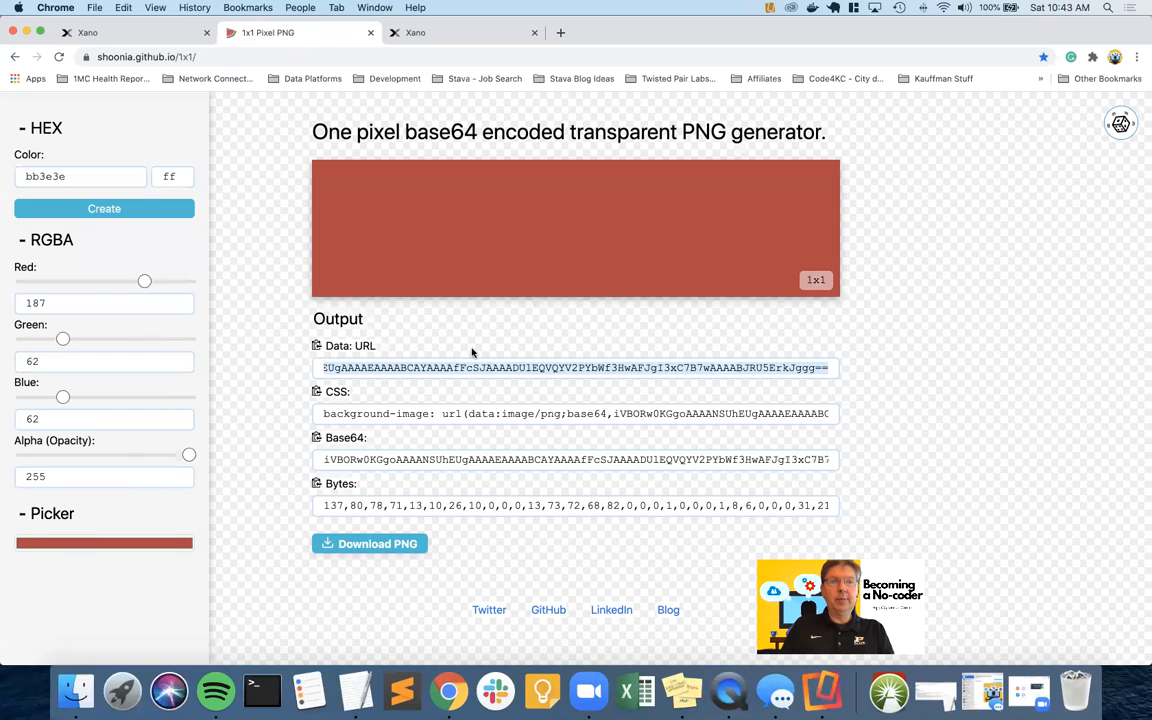
Paste the red pixel Data URL into Image Content and save the record properties
key("ctrl+Right")
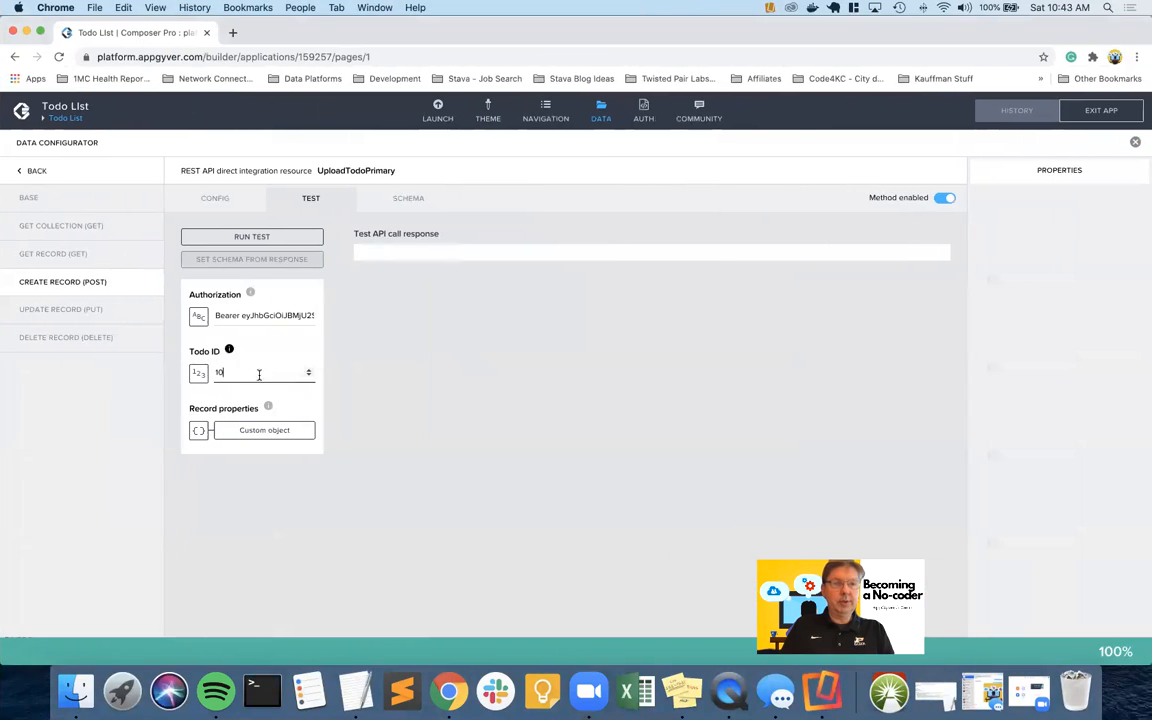
left_click(248, 431)
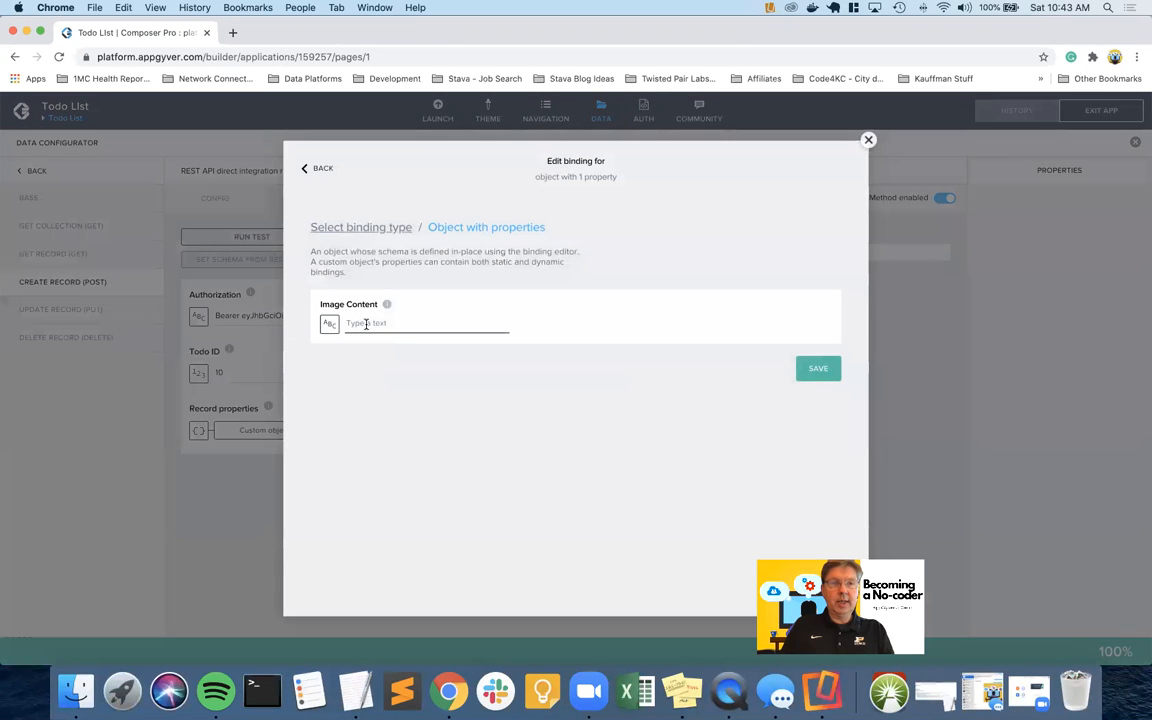
key("super+v")
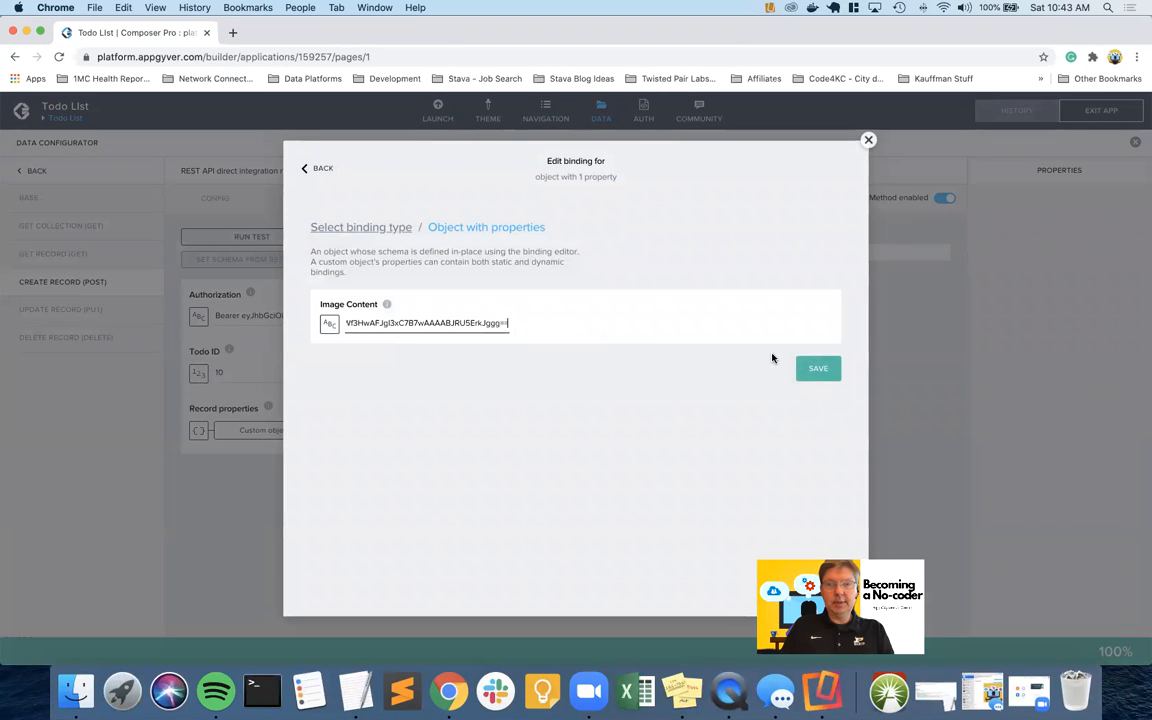
left_click(818, 369)
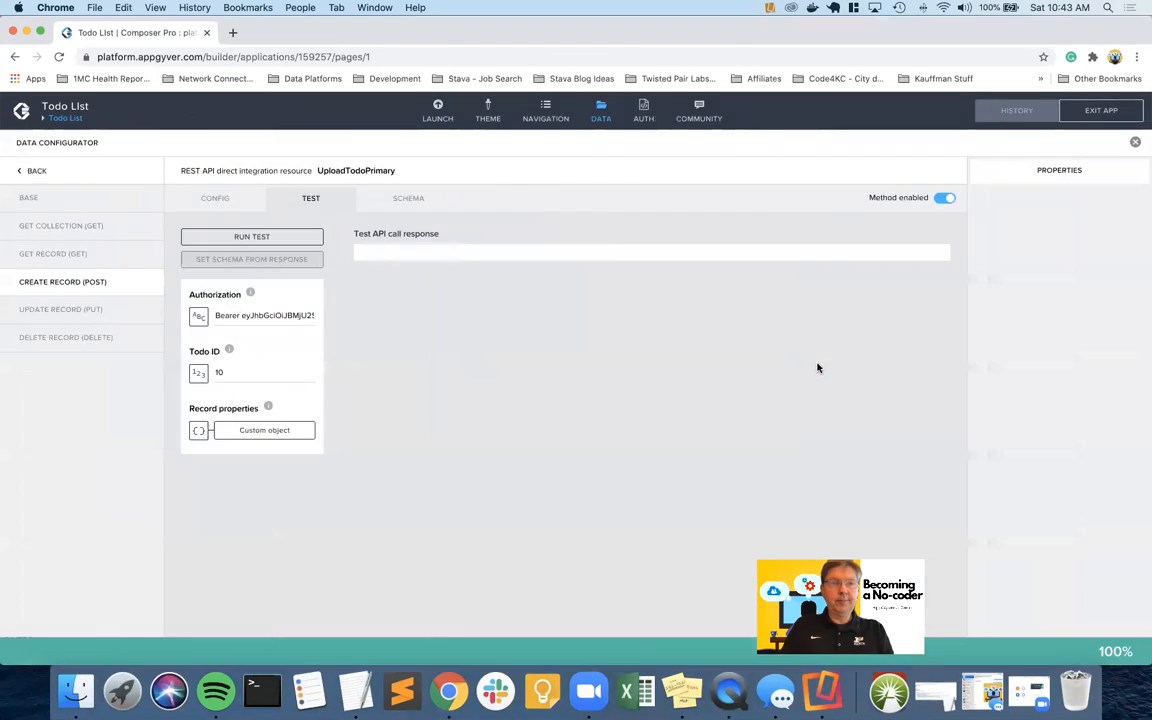
double_click(267, 315)
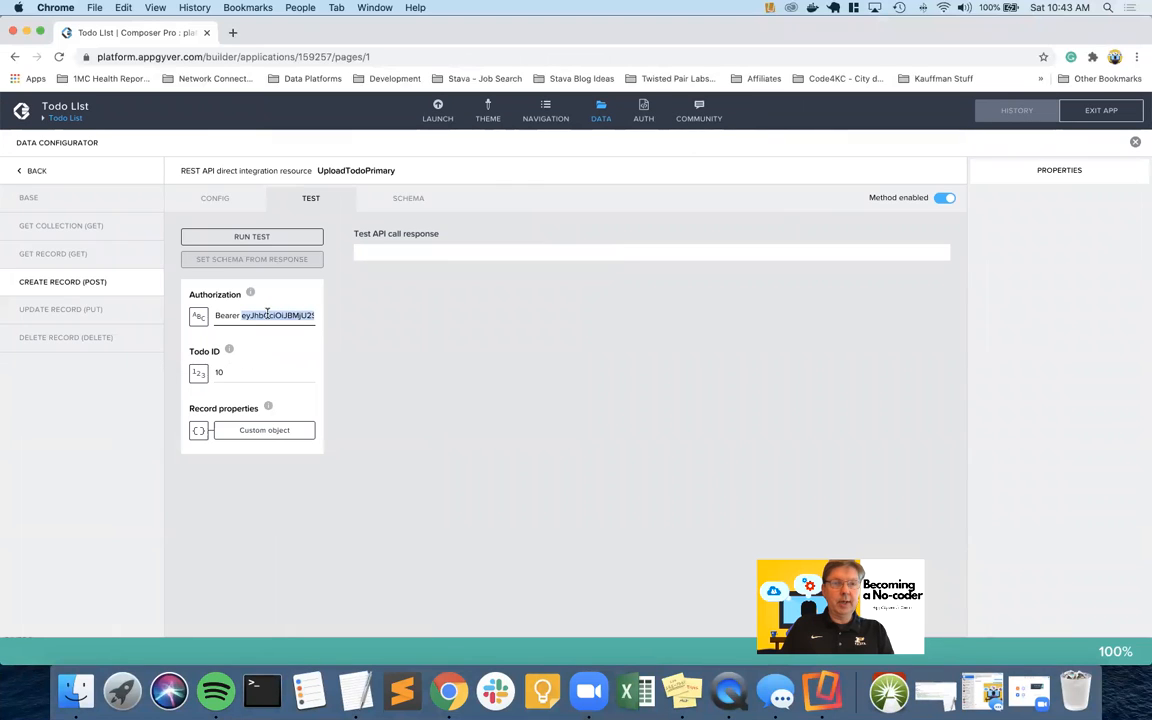
left_click(474, 348)
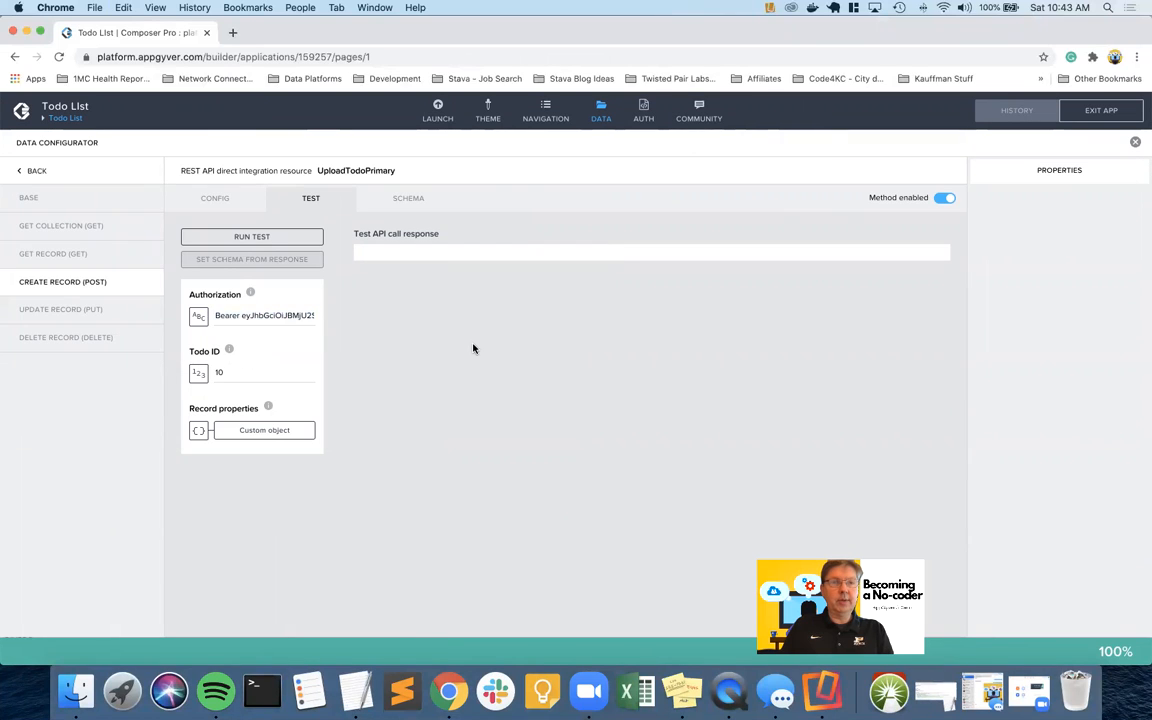
Run the upload test, giving todo 10 media 72, and check the phone's todo list
left_click(262, 237)
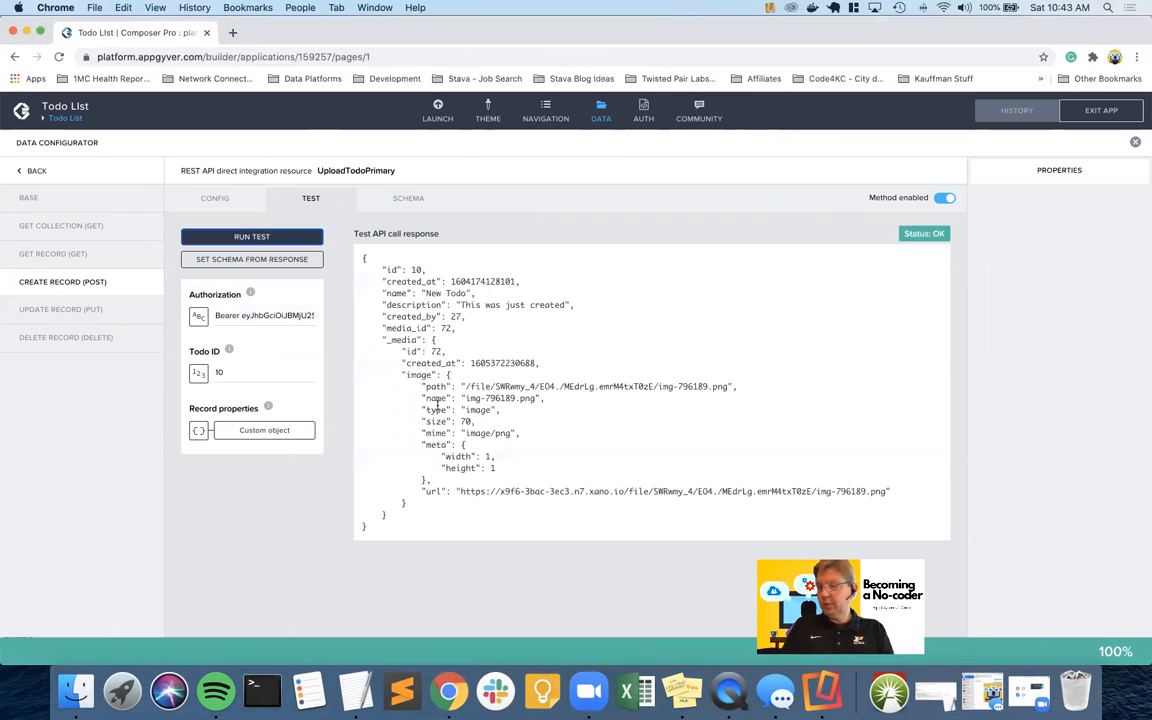
key("ctrl+Right")
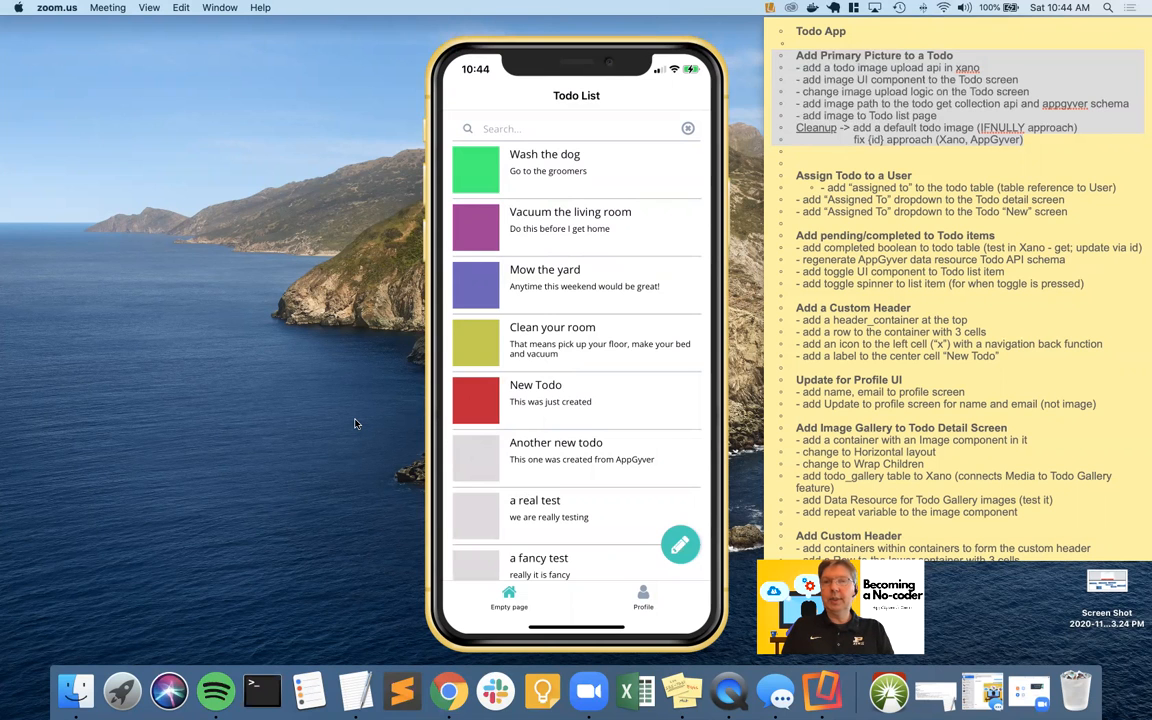
key("ctrl+Left")
key("ctrl+Left")
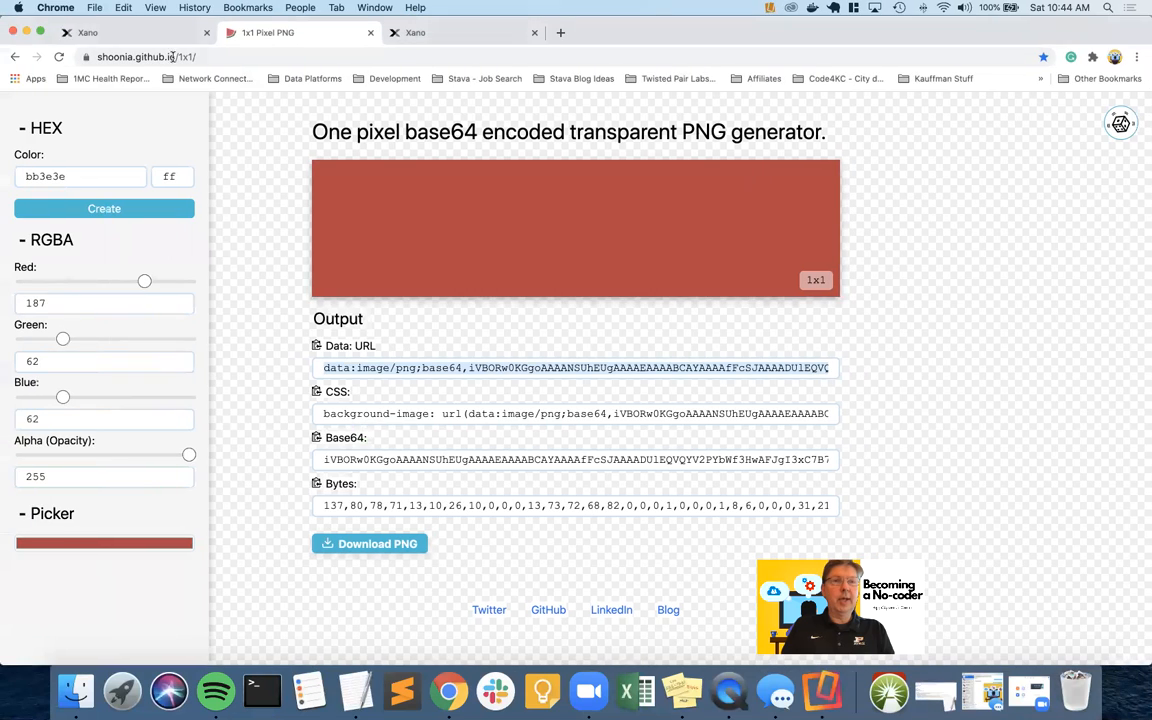
Review Xano's public API upload endpoints, then close the UploadTodoPrimary data configurator
left_click(148, 33)
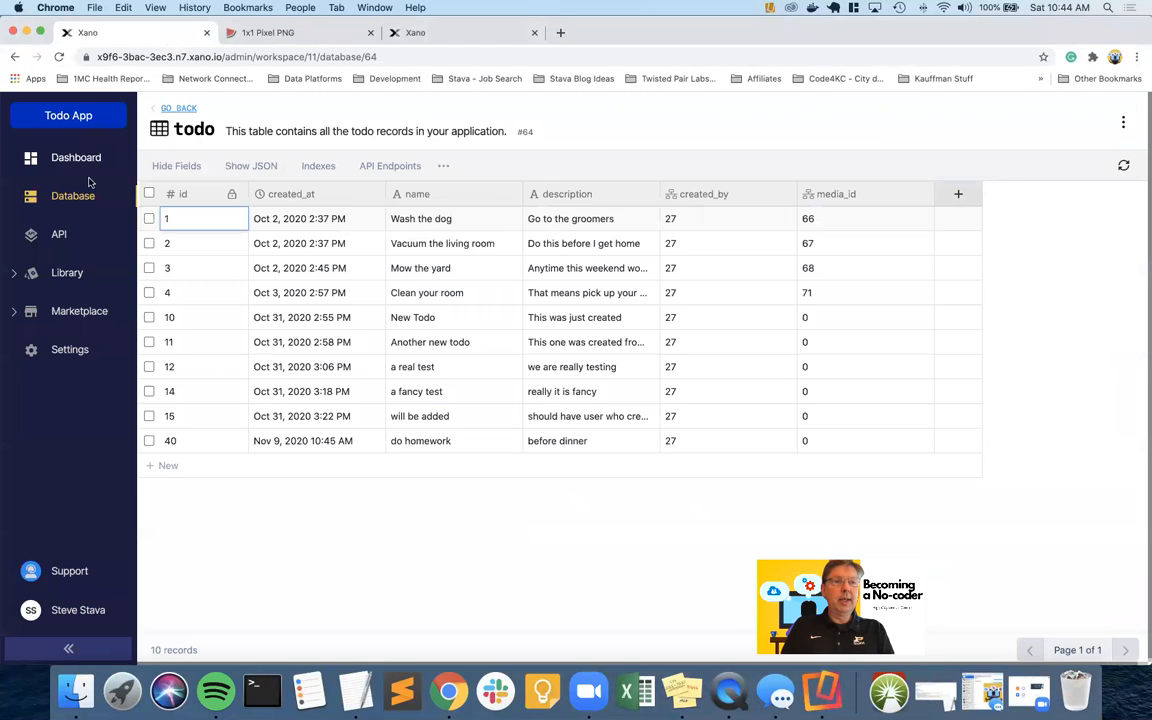
left_click(59, 235)
left_click(315, 292)
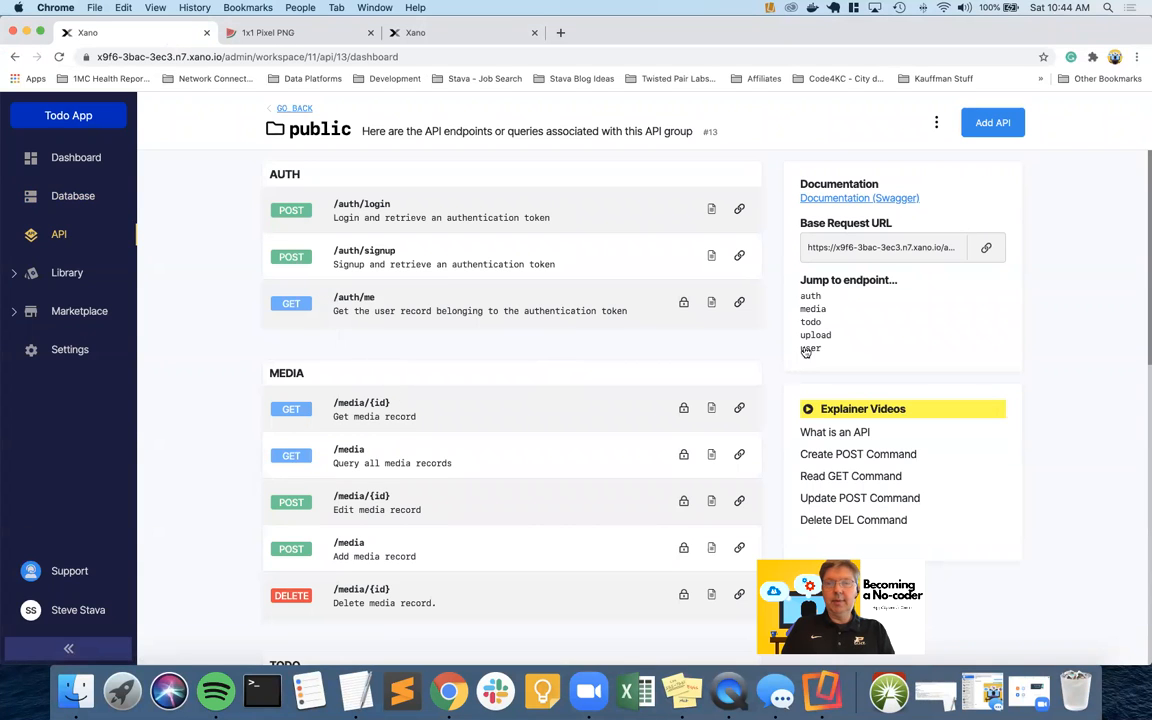
left_click(815, 336)
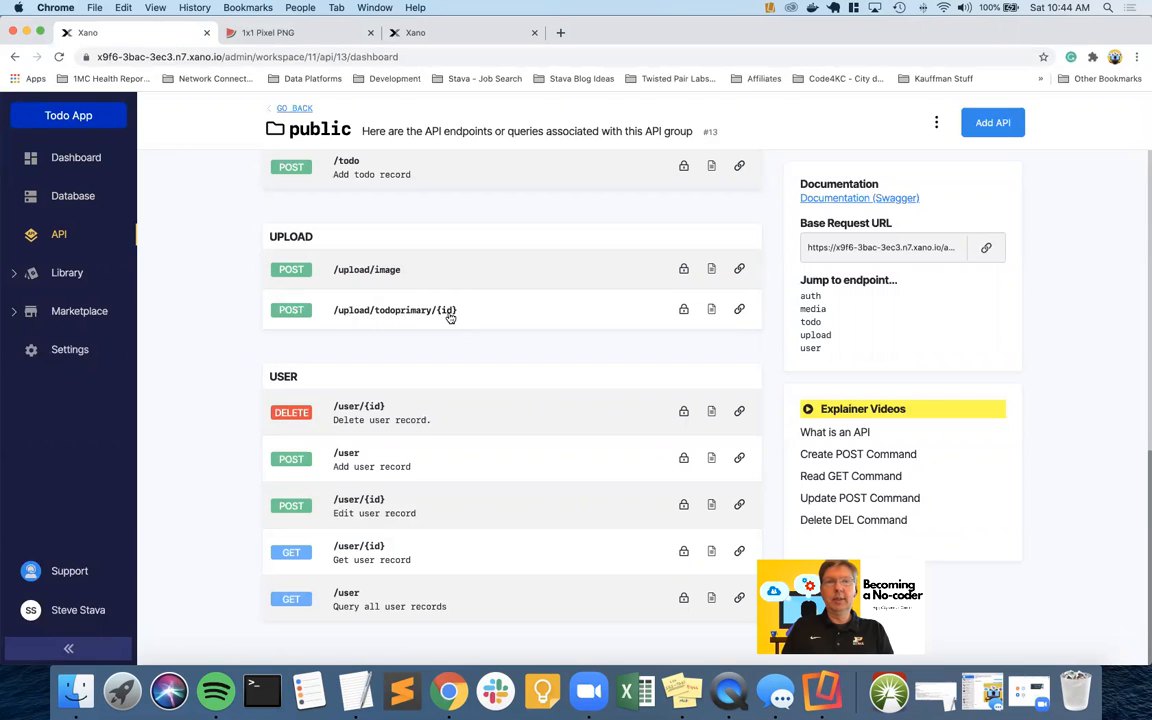
key("ctrl+Right")
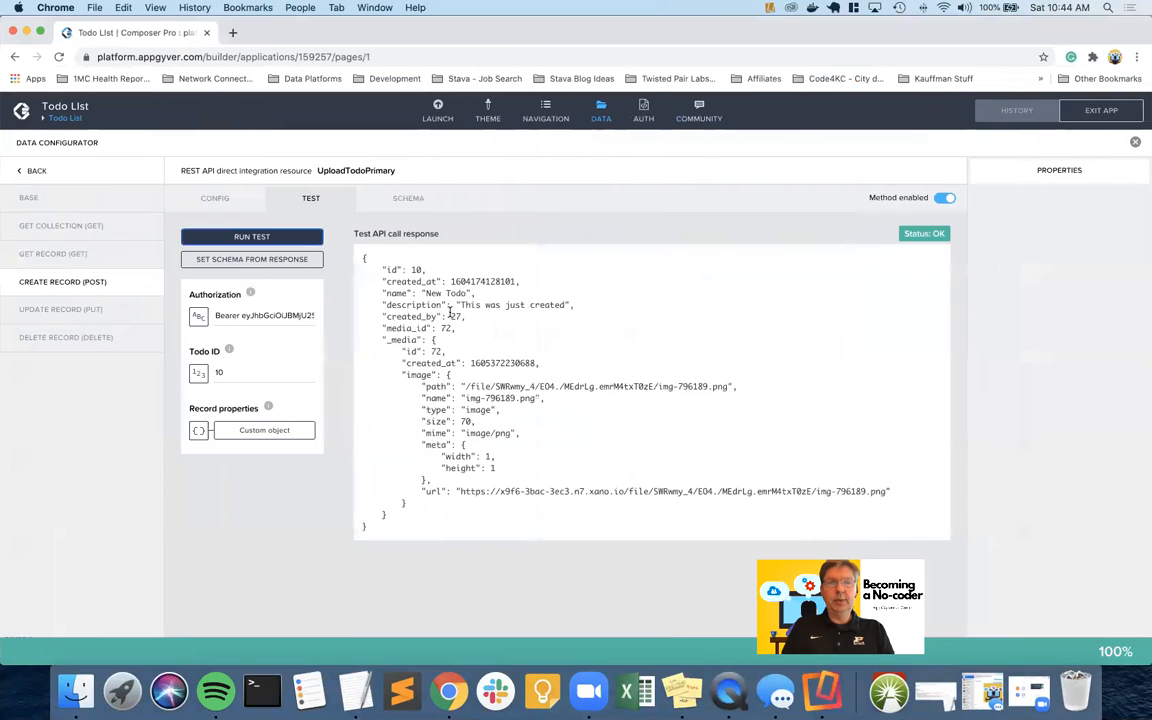
left_click(601, 112)
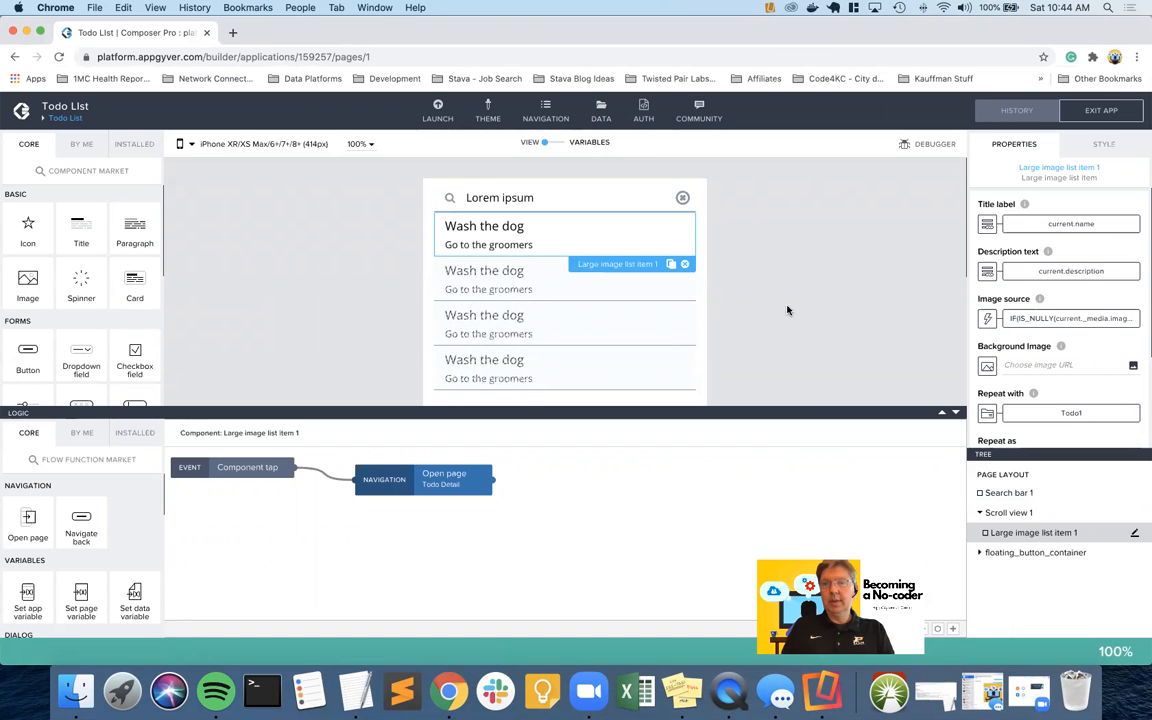
Select the image inside the todo list item in isolation mode
key("ctrl+Right")
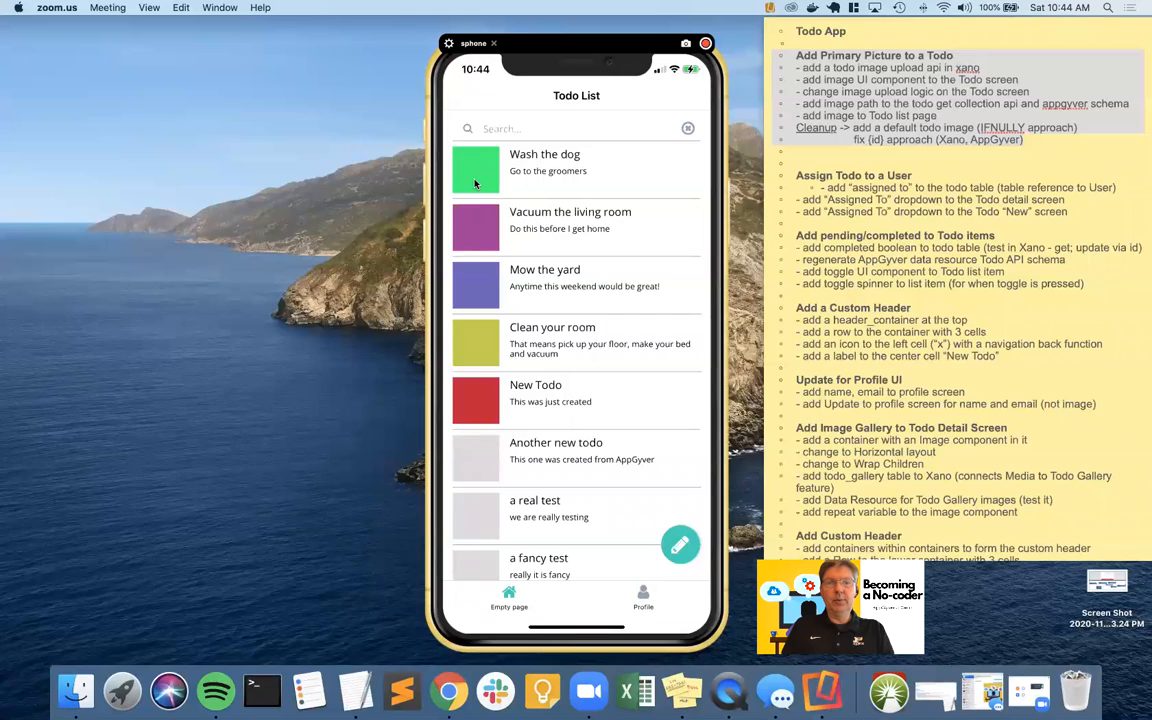
key("ctrl+Left")
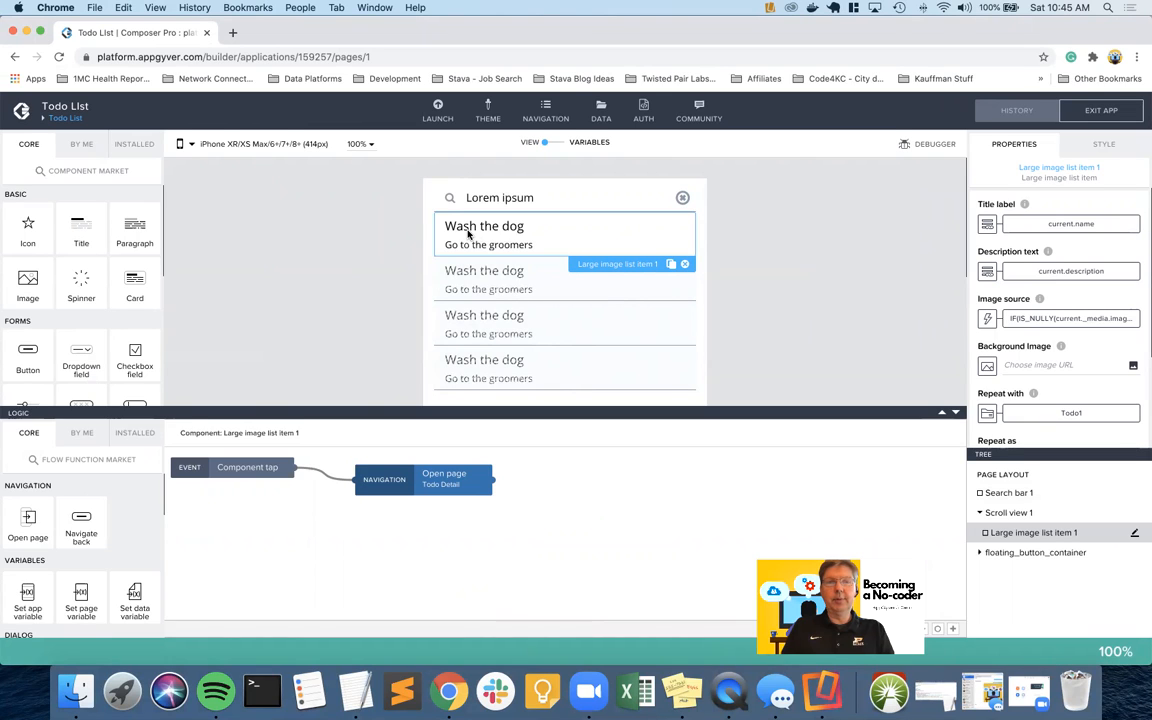
double_click(466, 232)
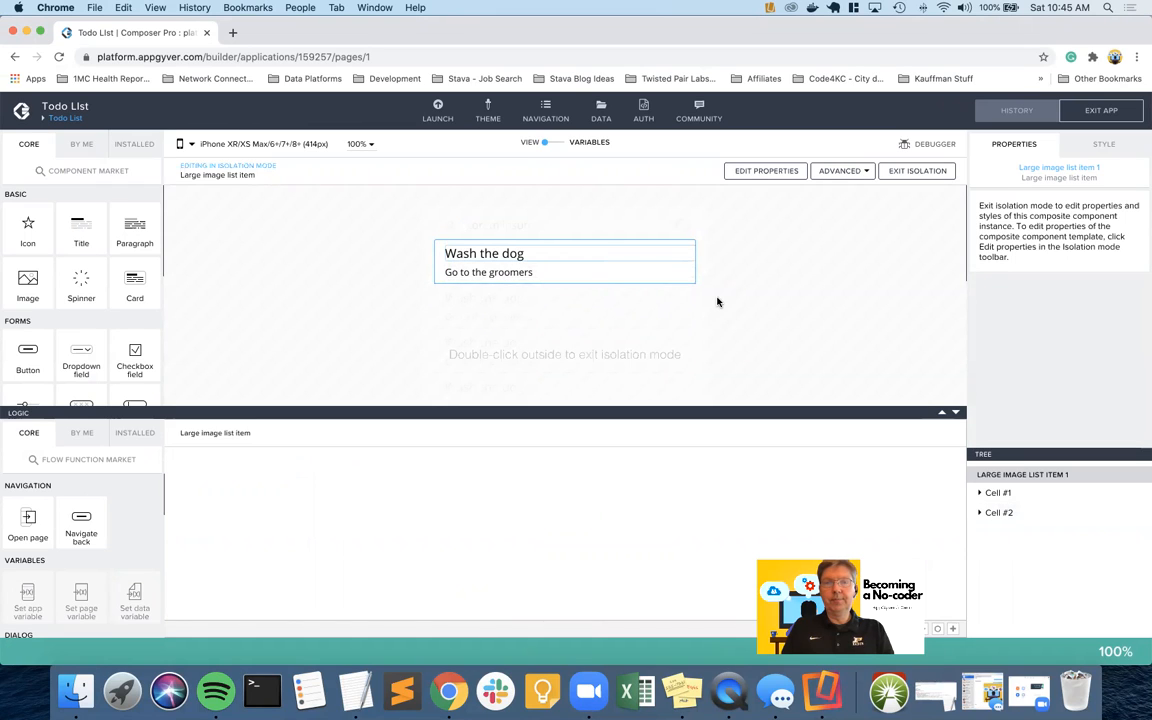
left_click(437, 263)
left_click(980, 494)
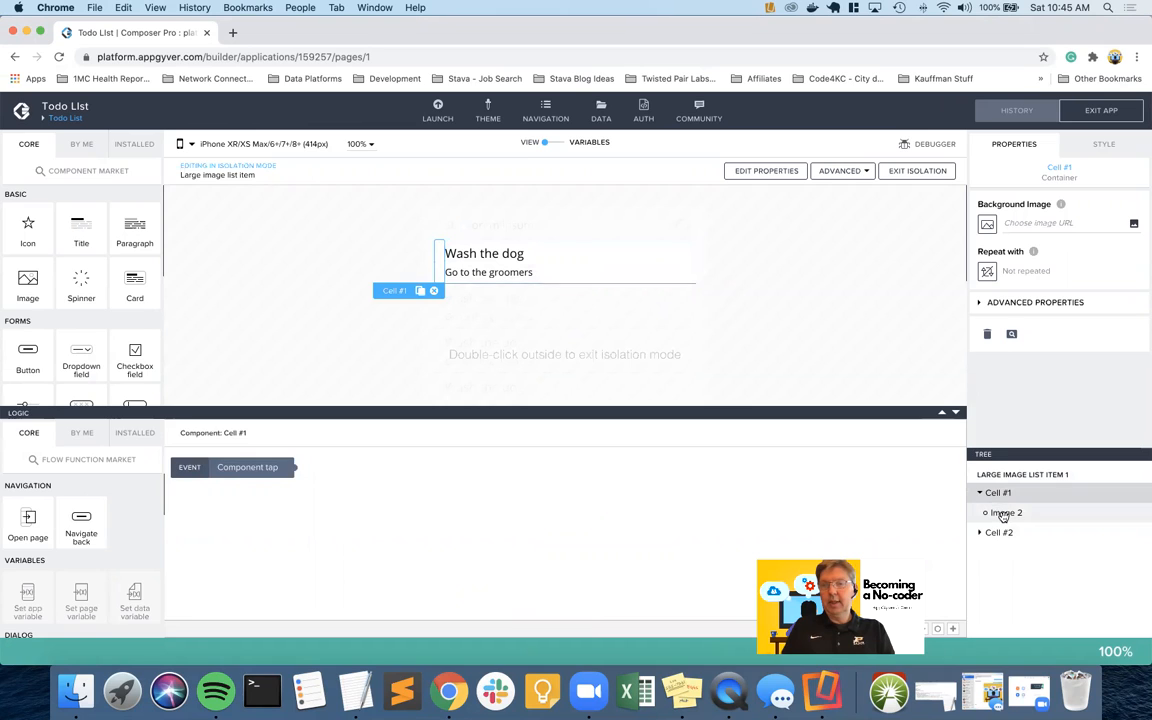
left_click(1003, 514)
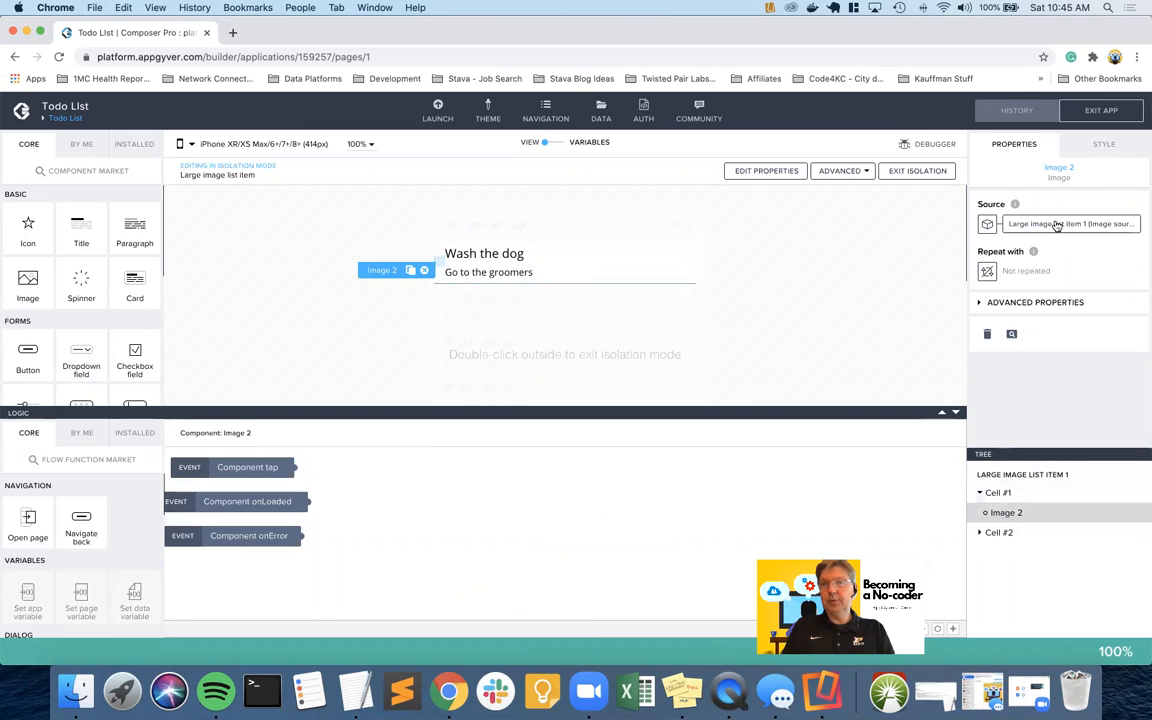
Set the image's border radius to 4 and save the app
left_click(1106, 146)
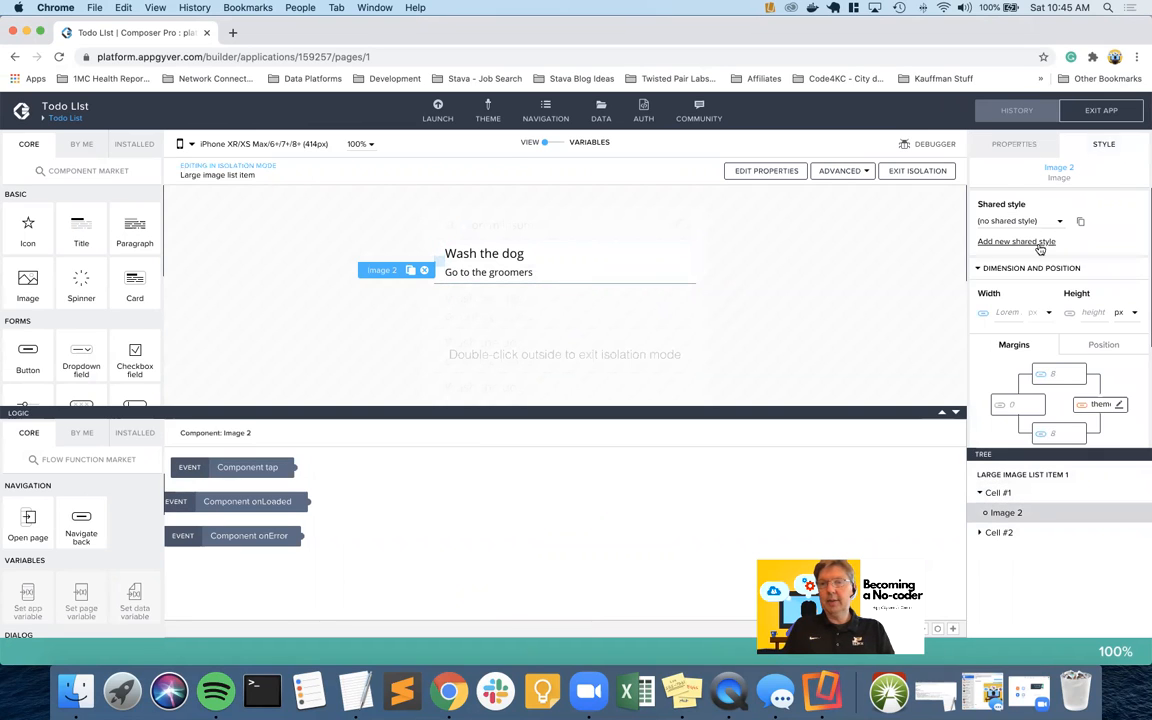
scroll(1043, 312, "down", 3)
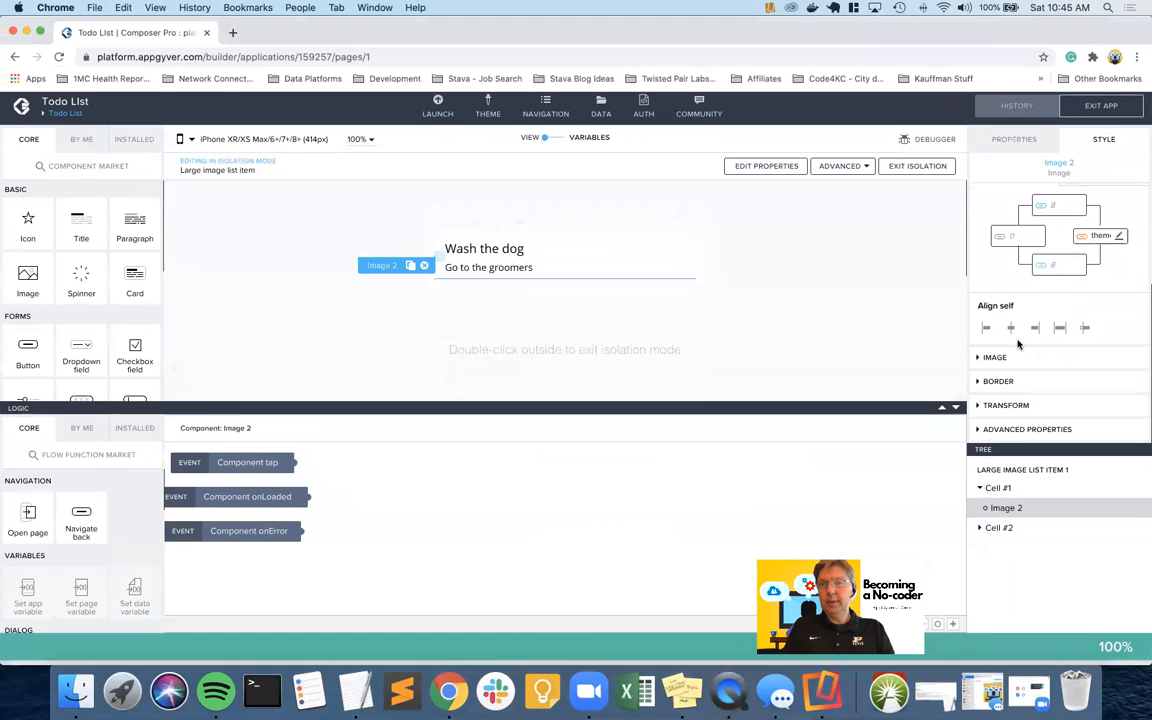
left_click(1003, 387)
scroll(1005, 390, "down", 2)
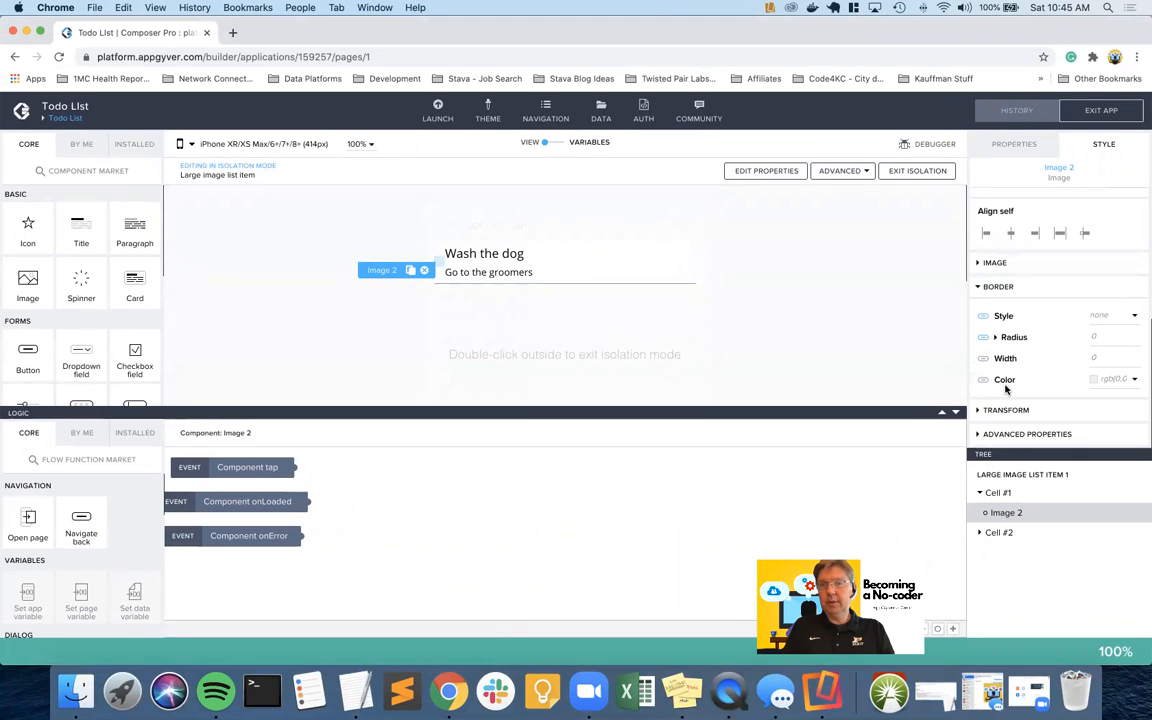
left_click(1105, 338)
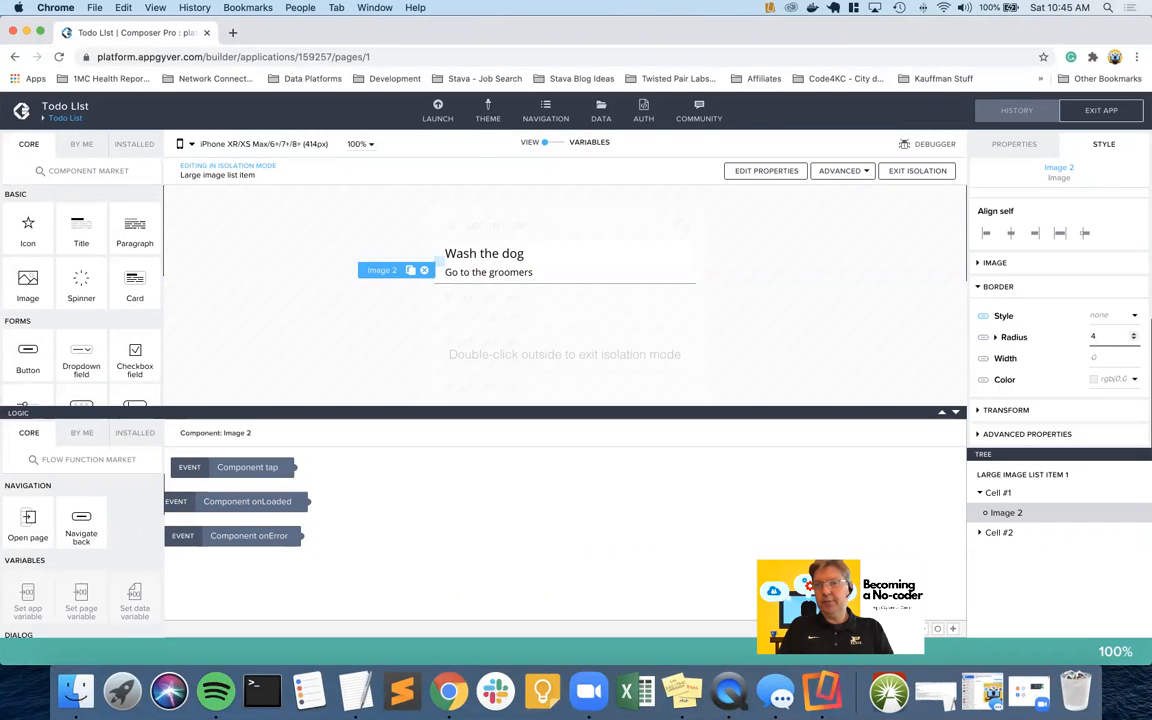
type("4")
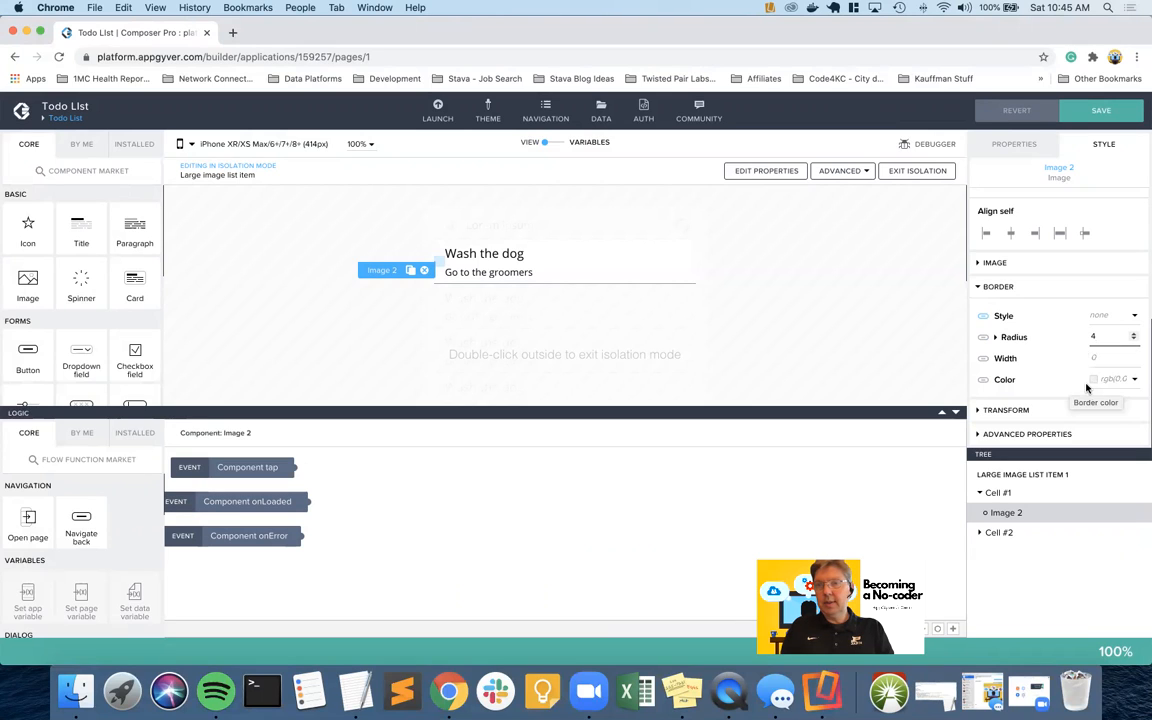
left_click(1100, 110)
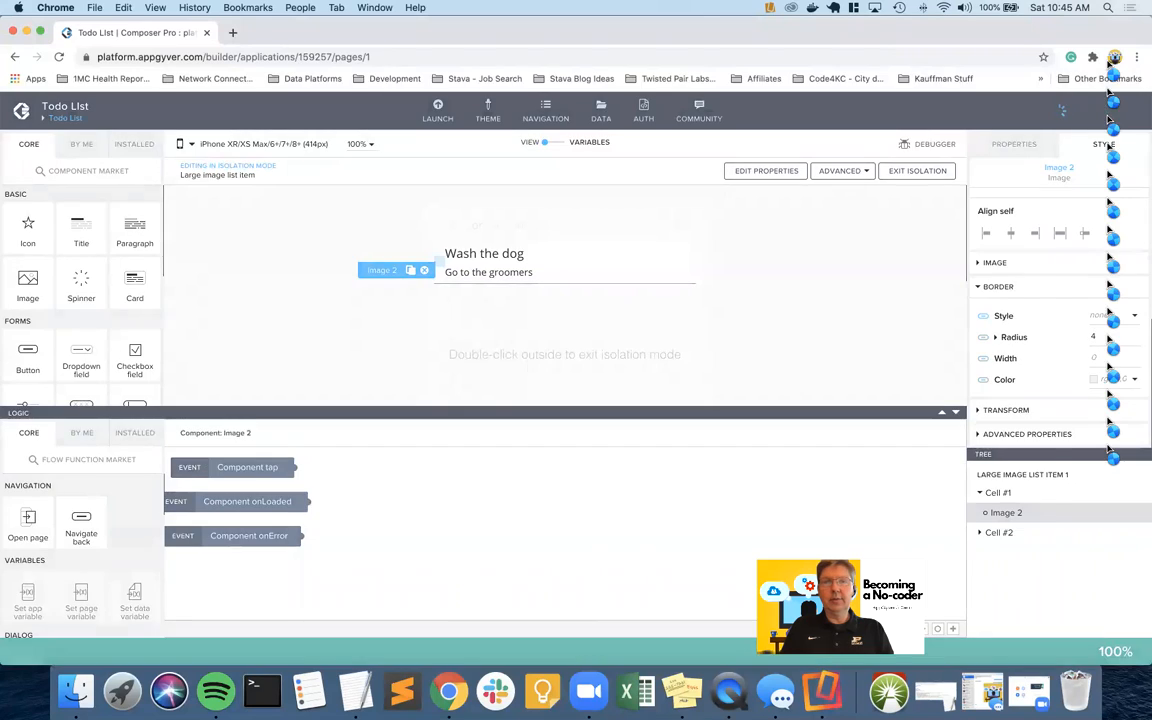
key("ctrl+Right")
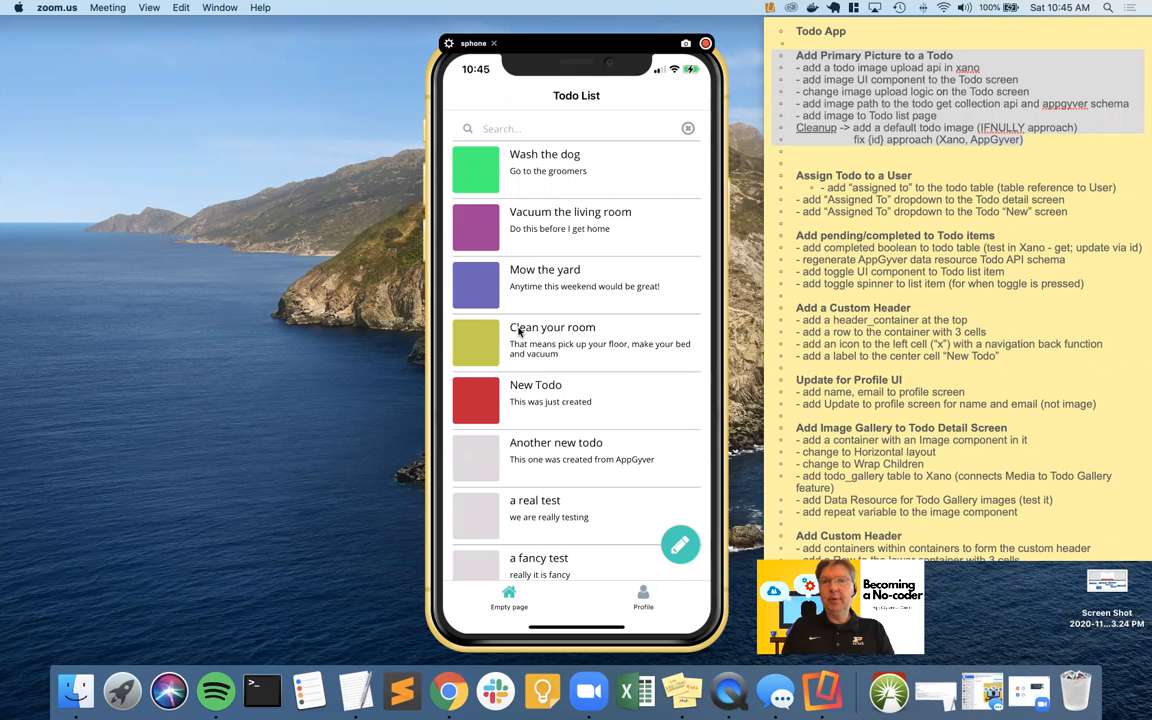
left_click(872, 130)
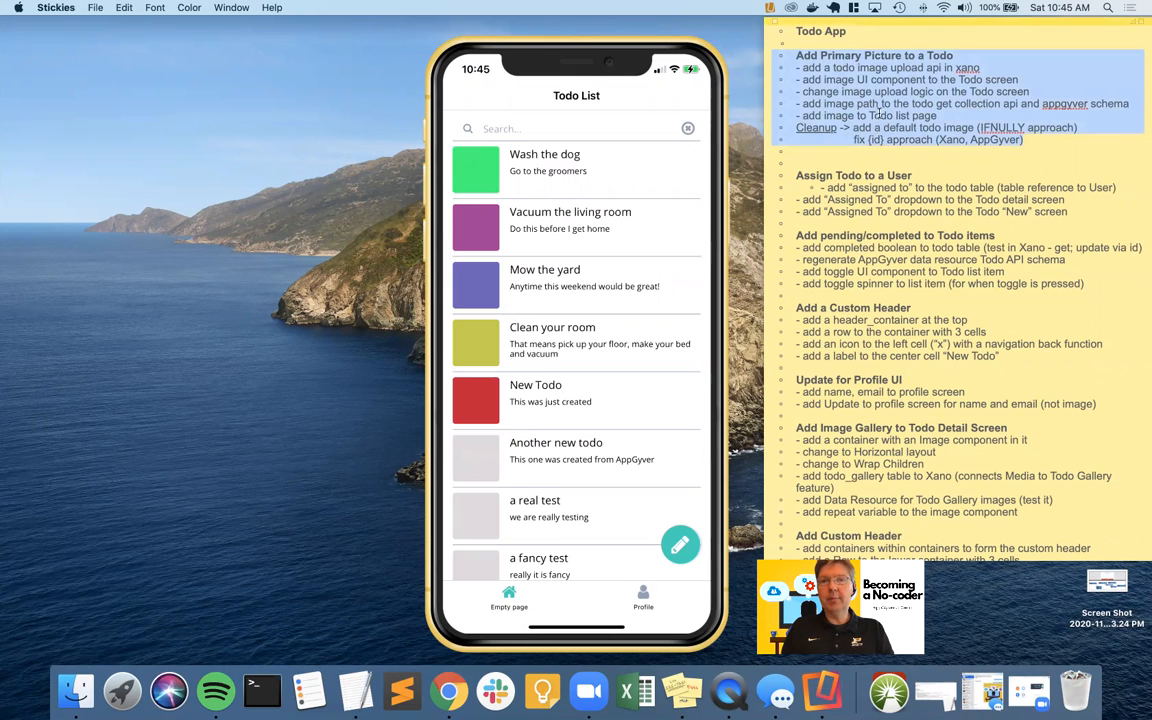
left_click(858, 67)
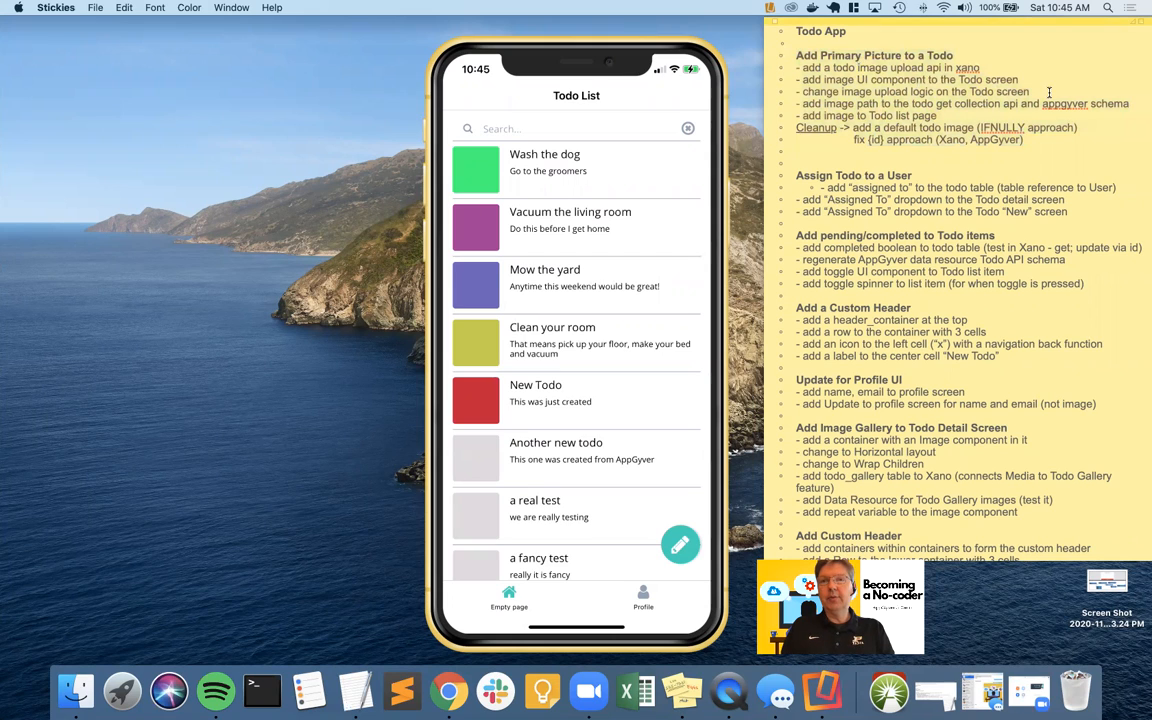
triple_click(771, 68)
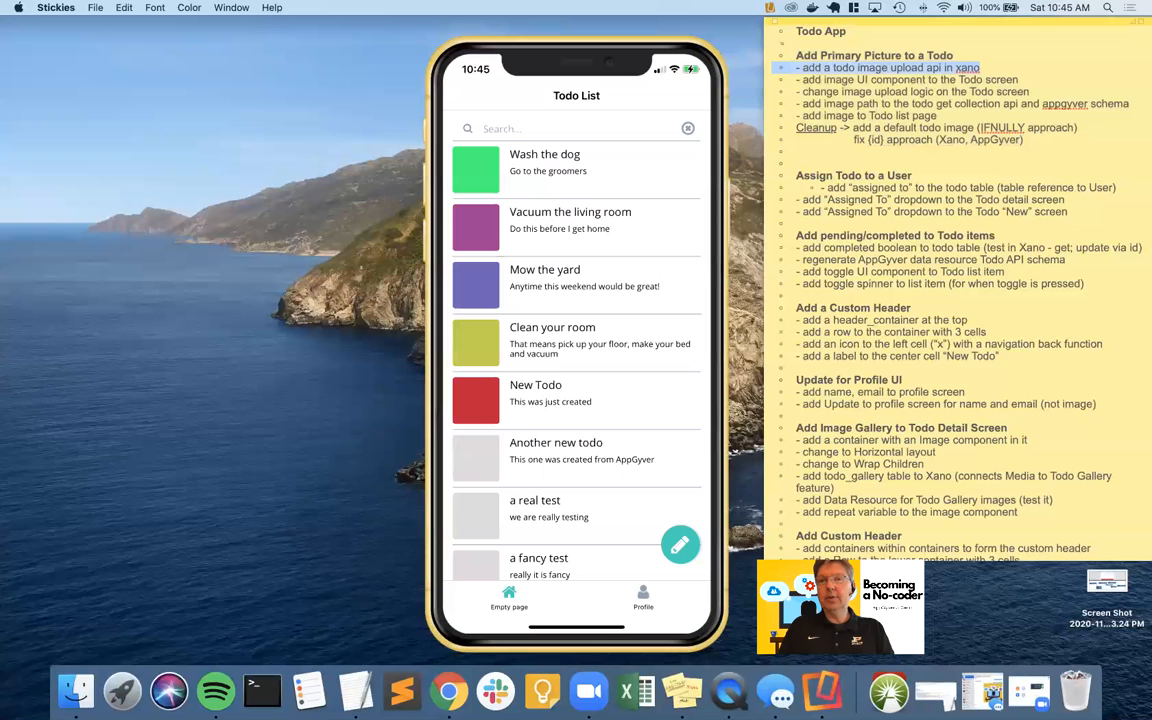
left_click(771, 79)
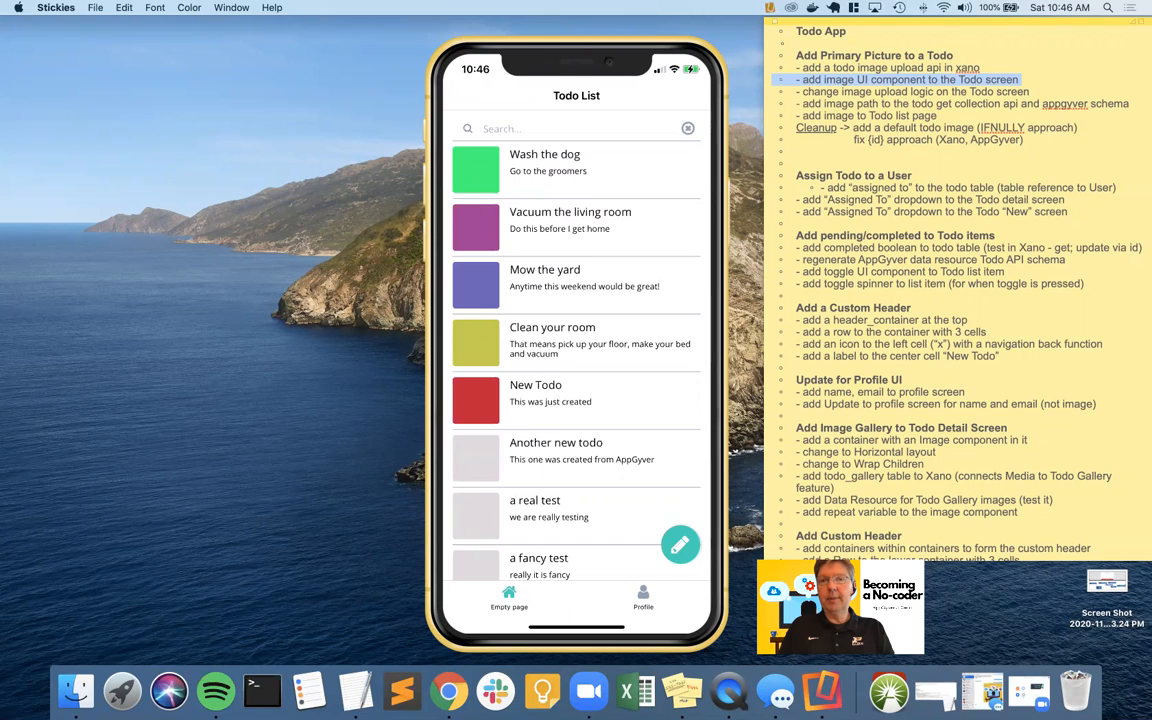
left_click(772, 92)
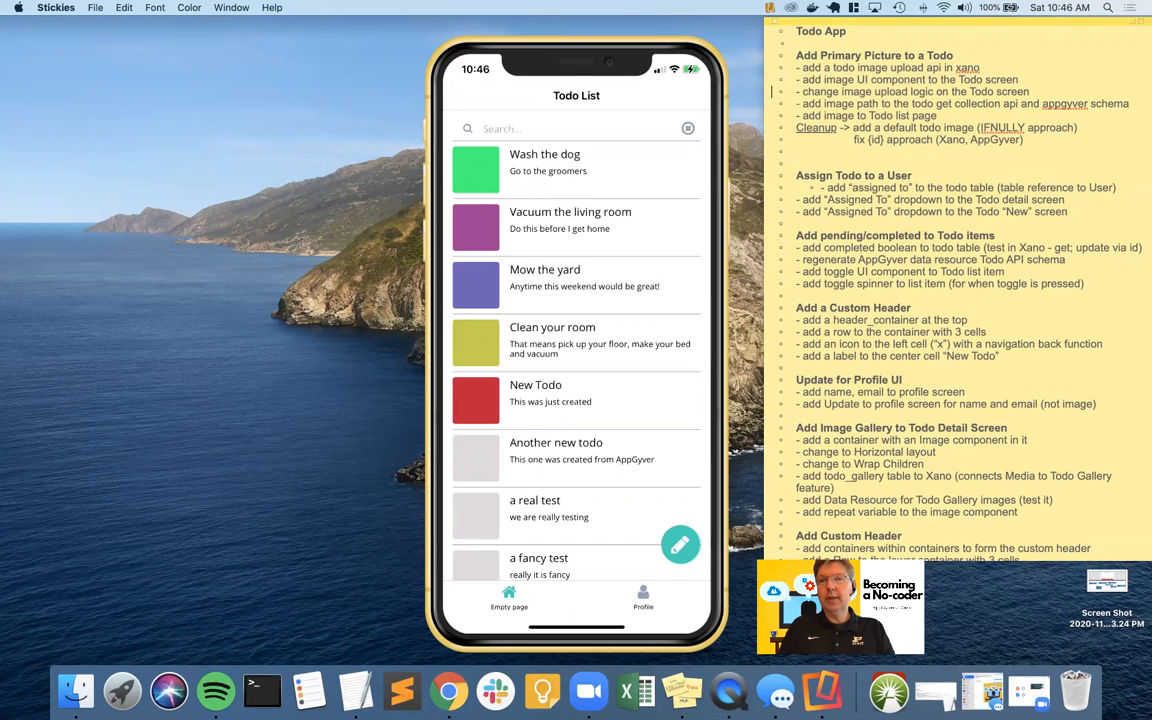